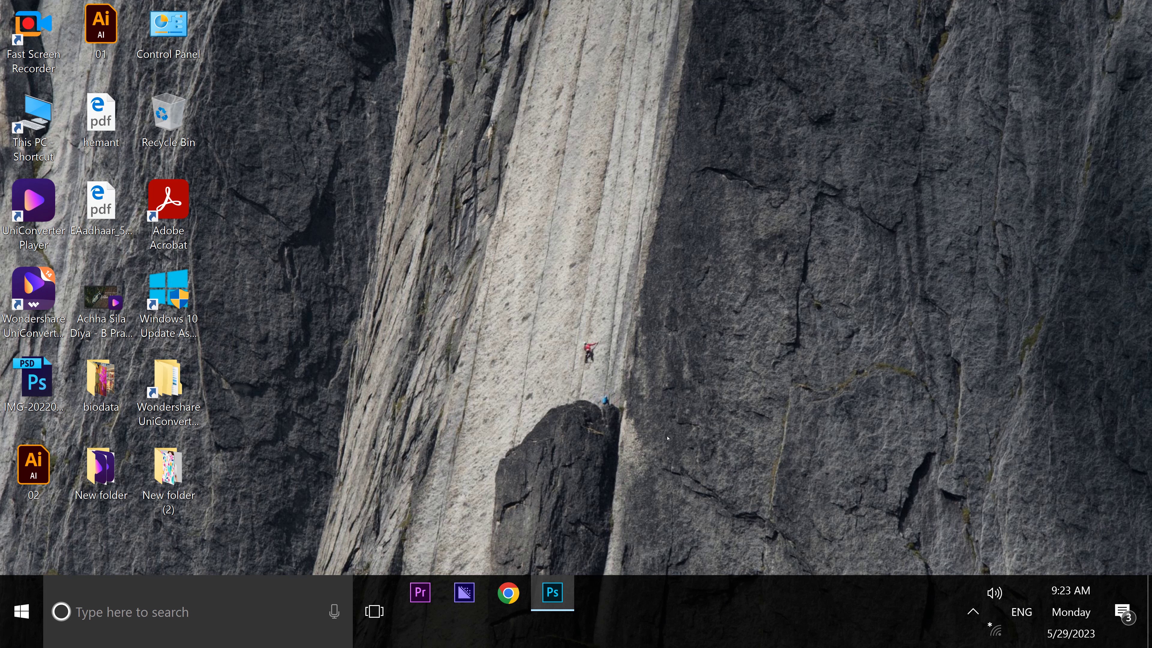
- Restore the Photoshop window showing the curved magenta line on the Shape 1 layer
{"action": "left_click", "coordinate": [552, 592]}
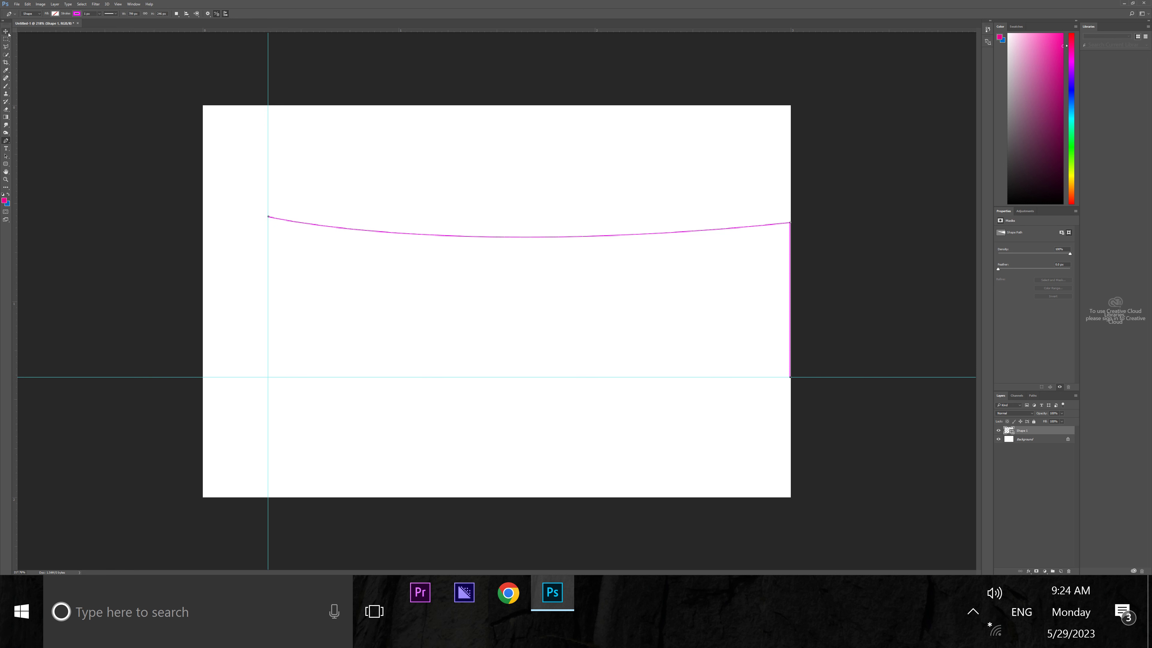
- With the Move tool, hide the guides, enable Auto-Select, and duplicate Shape 1 into Shape 1 copy
{"action": "key", "text": "v"}
{"action": "key", "text": "ctrl"}
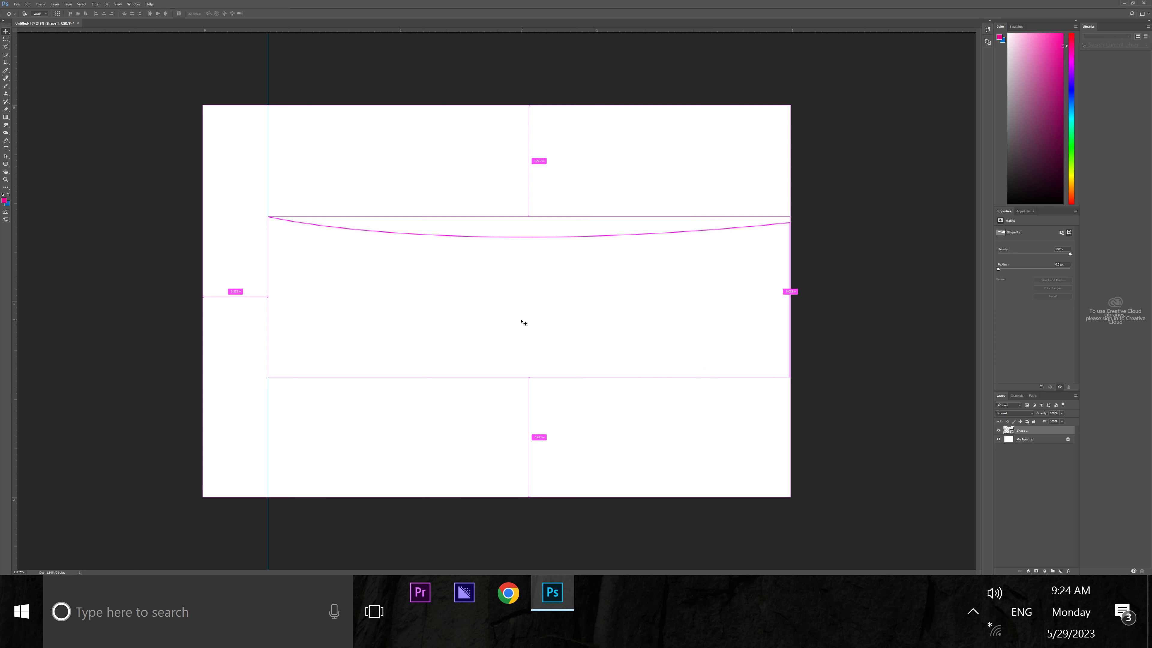
{"action": "key", "text": "ctrl+h"}
{"action": "key", "text": "ctrl"}
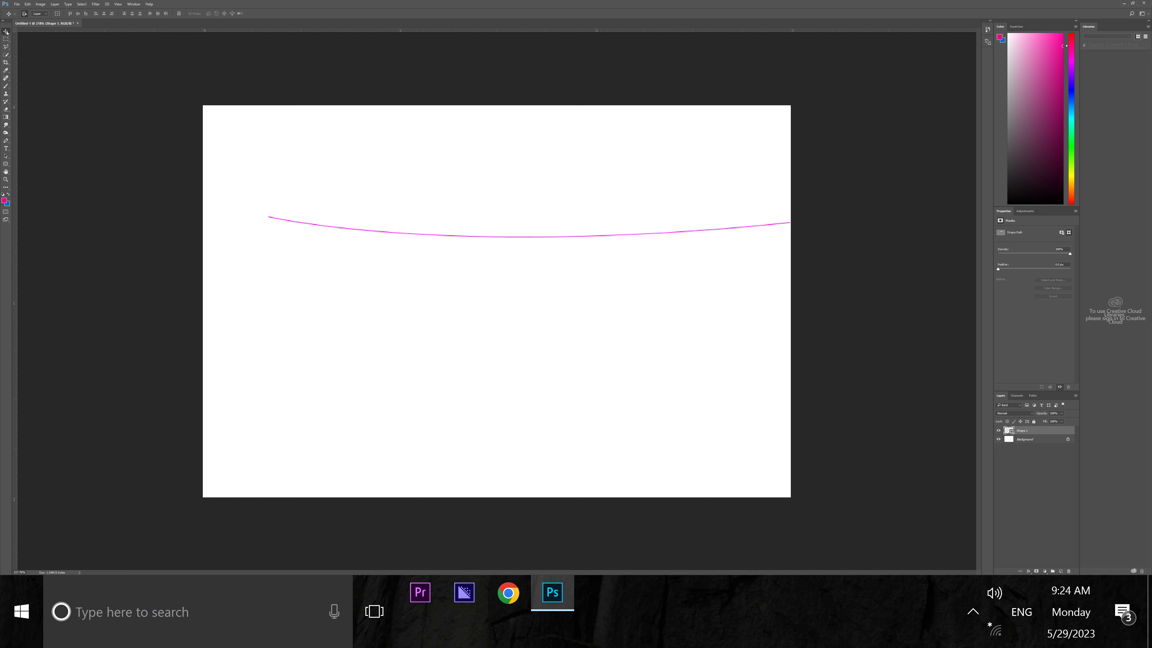
{"action": "left_click", "coordinate": [432, 237], "text": "alt"}
- Select all, align the copy to the canvas centres, and move Shape 1 down centred horizontally
{"action": "key", "text": "ctrl+a"}
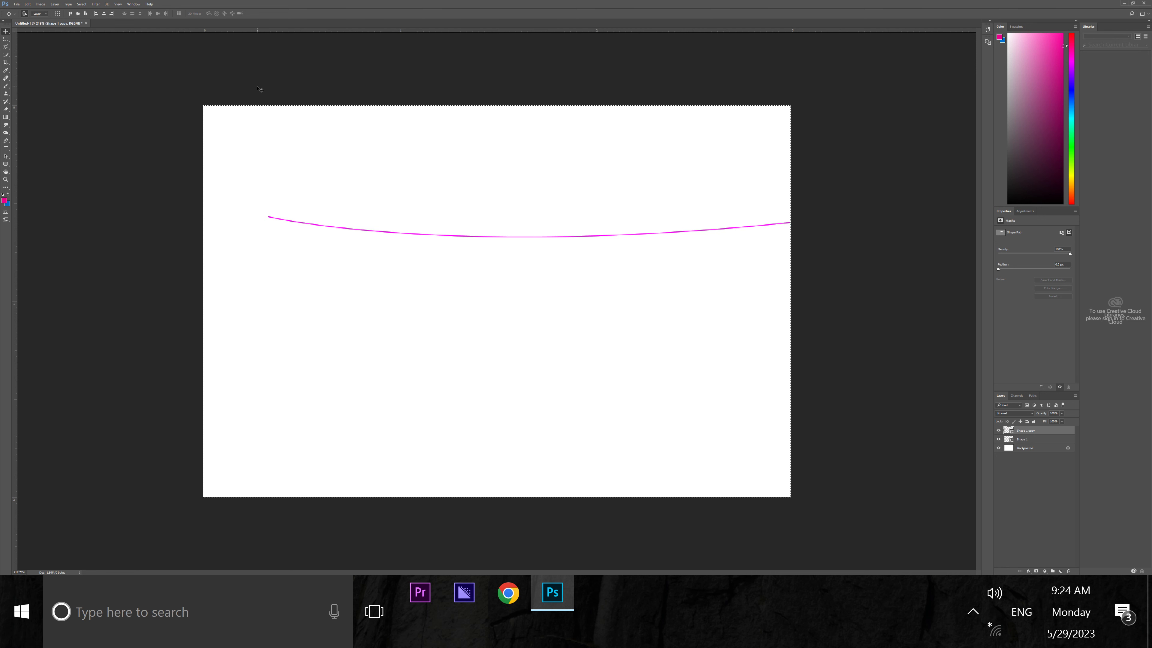
{"action": "left_click", "coordinate": [78, 13]}
{"action": "left_click", "coordinate": [104, 14]}
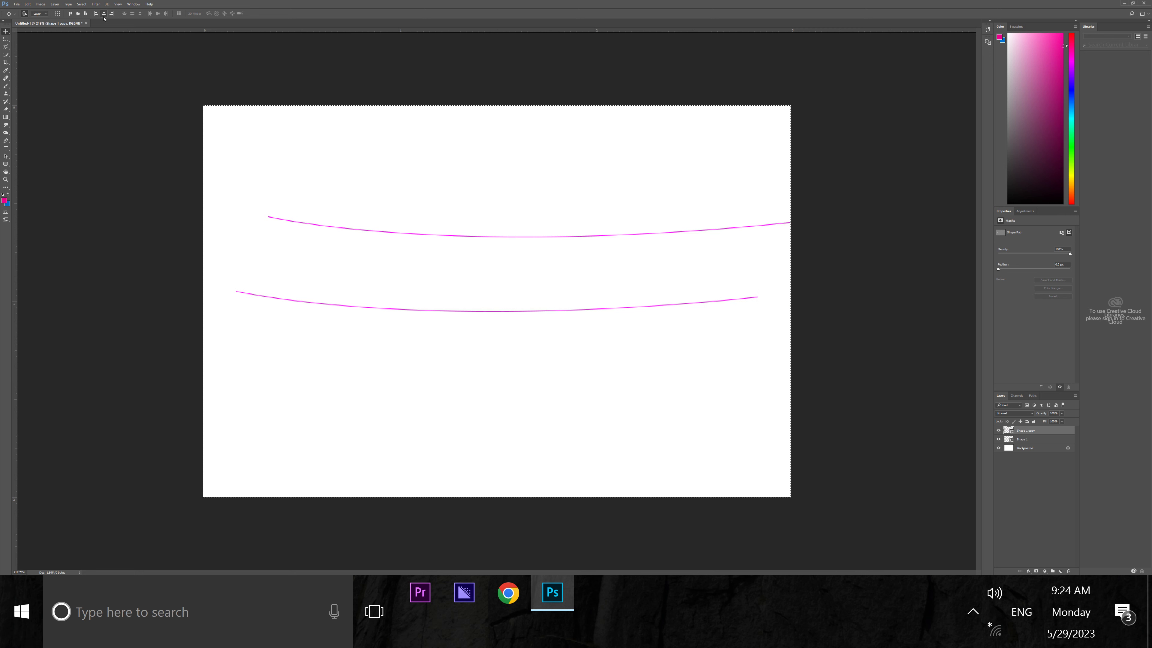
{"action": "left_click", "coordinate": [1057, 460]}
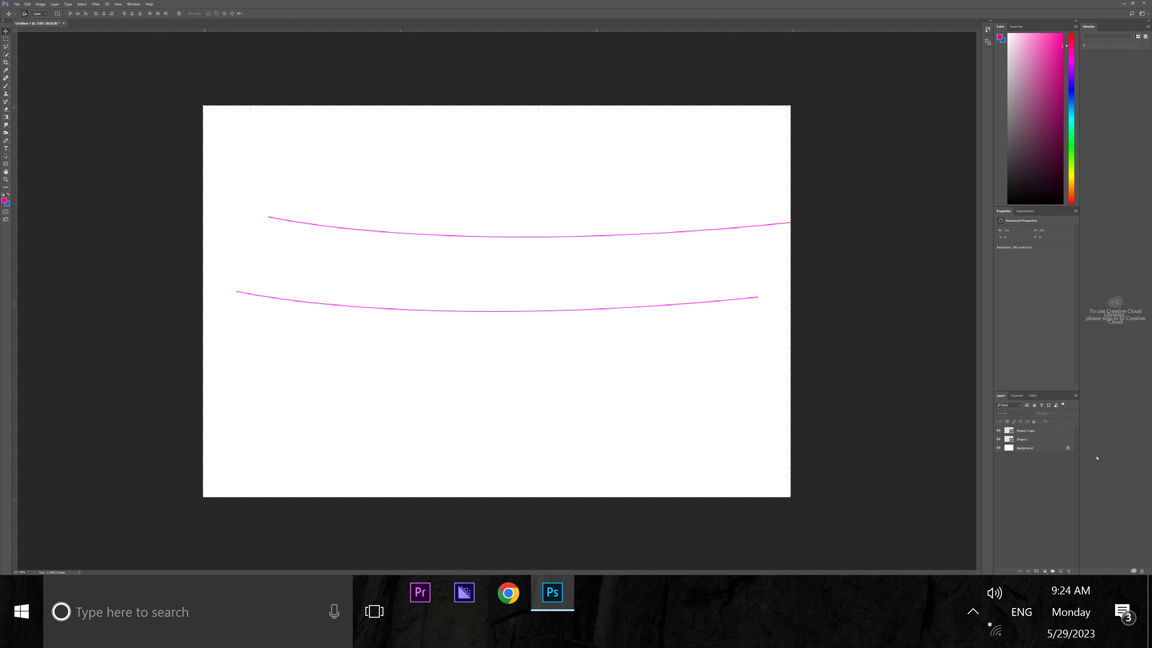
{"action": "left_click", "coordinate": [1026, 439]}
{"action": "key", "text": "ctrl"}
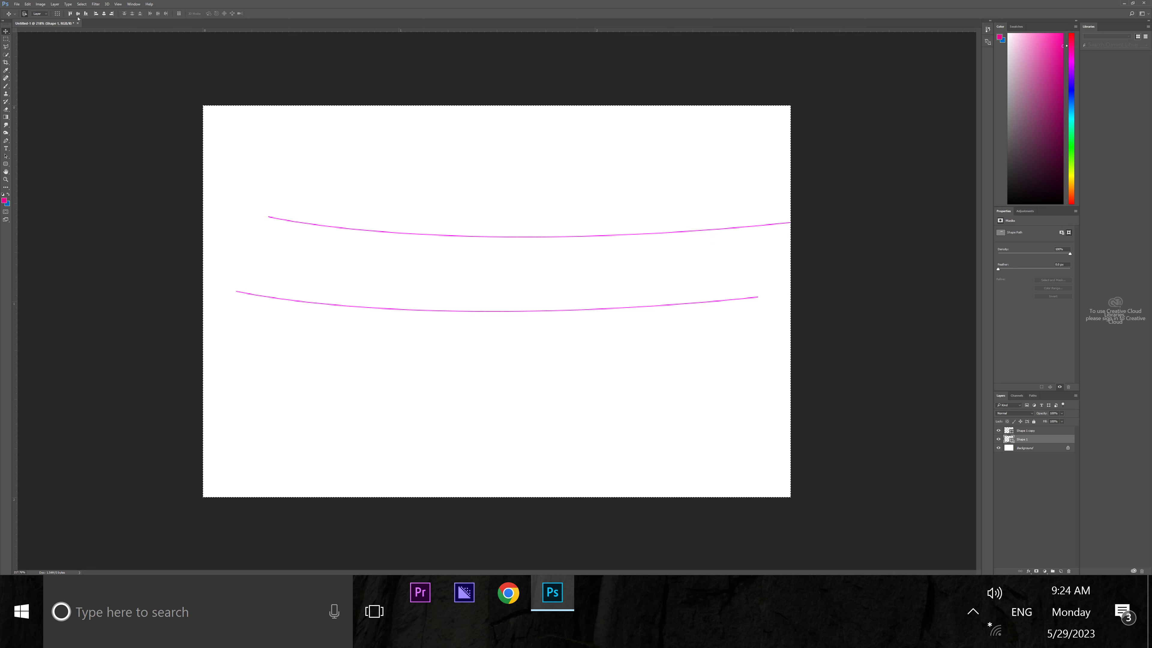
{"action": "left_click_drag", "start_coordinate": [499, 236], "coordinate": [499, 311]}
{"action": "left_click", "coordinate": [104, 15]}
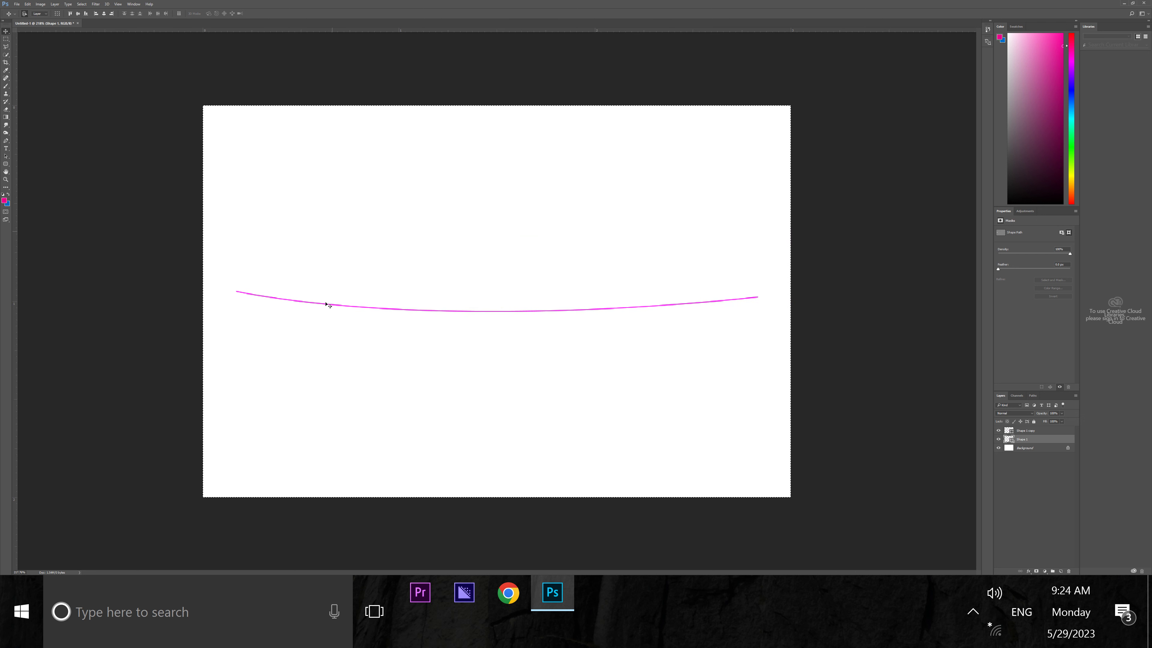
- Drag Shape 1 copy well below the original curve and clear the selection
{"action": "left_click", "coordinate": [888, 386]}
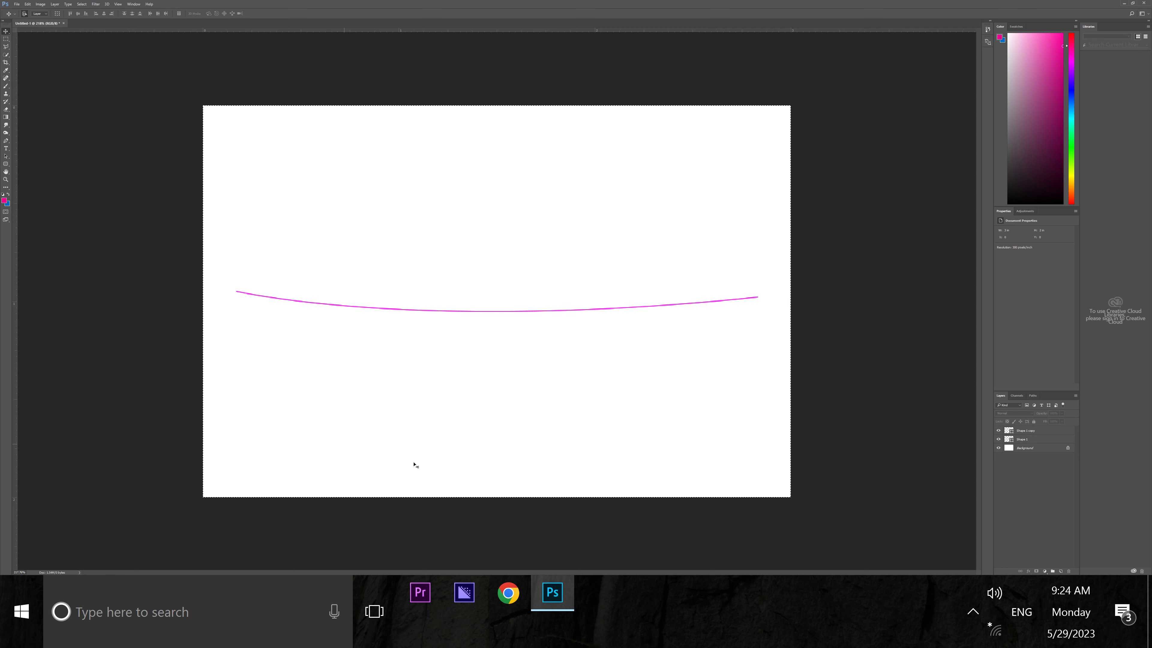
{"action": "left_click", "coordinate": [1024, 431]}
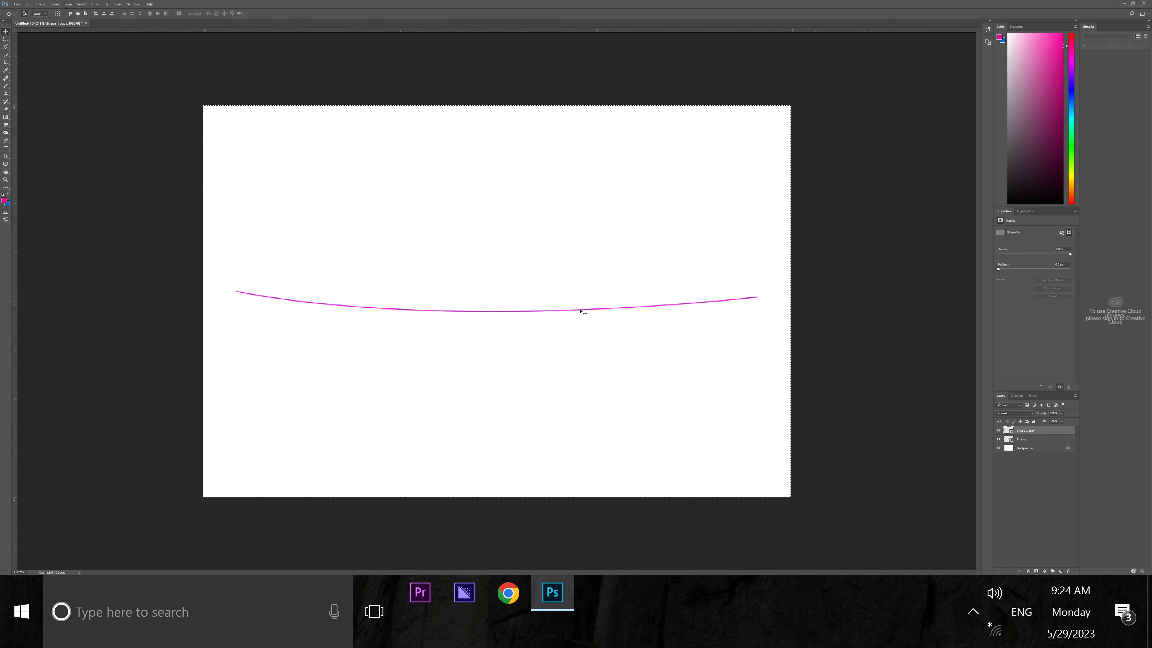
{"action": "left_click_drag", "start_coordinate": [582, 312], "coordinate": [599, 437]}
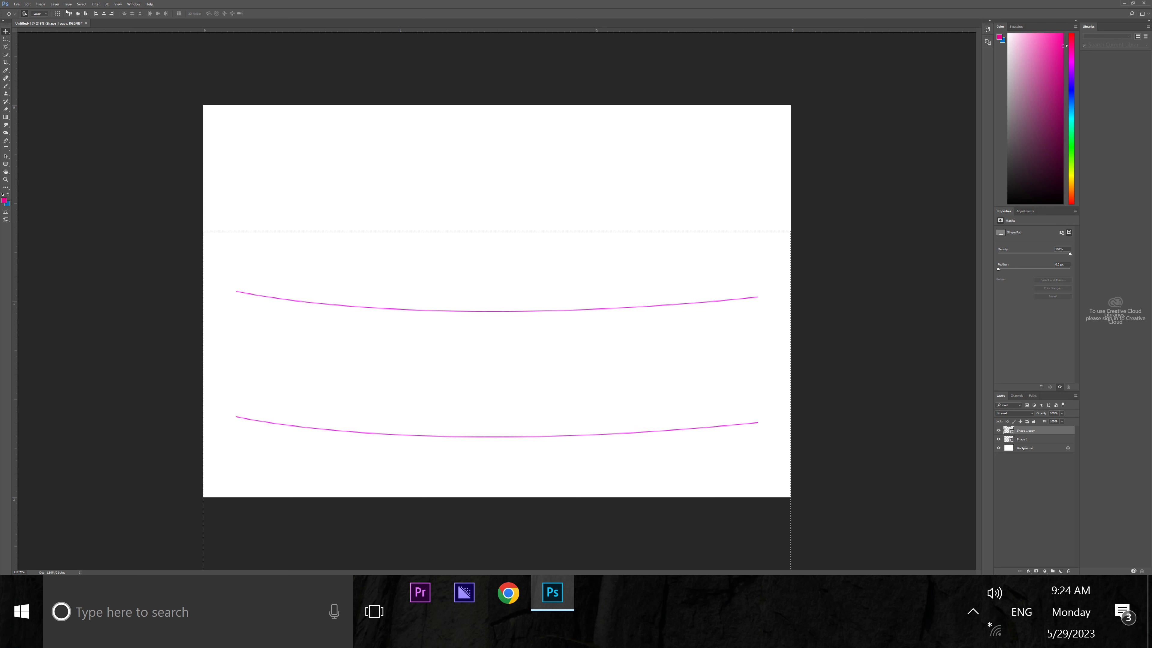
{"action": "left_click", "coordinate": [910, 442]}
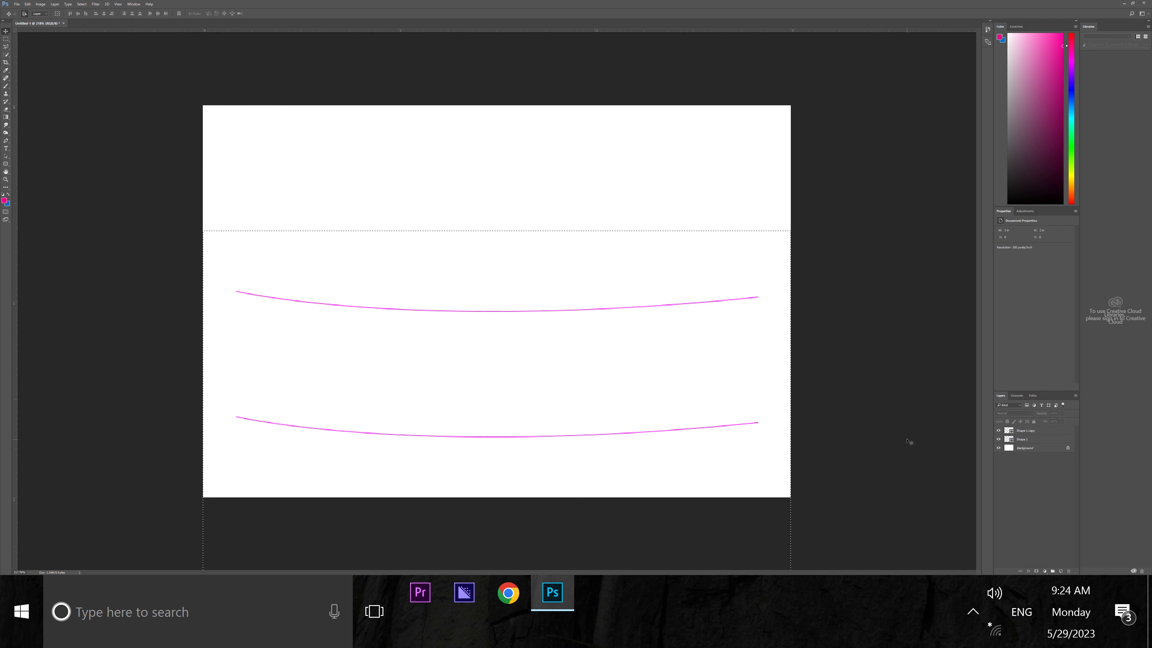
{"action": "key", "text": "ctrl+d"}
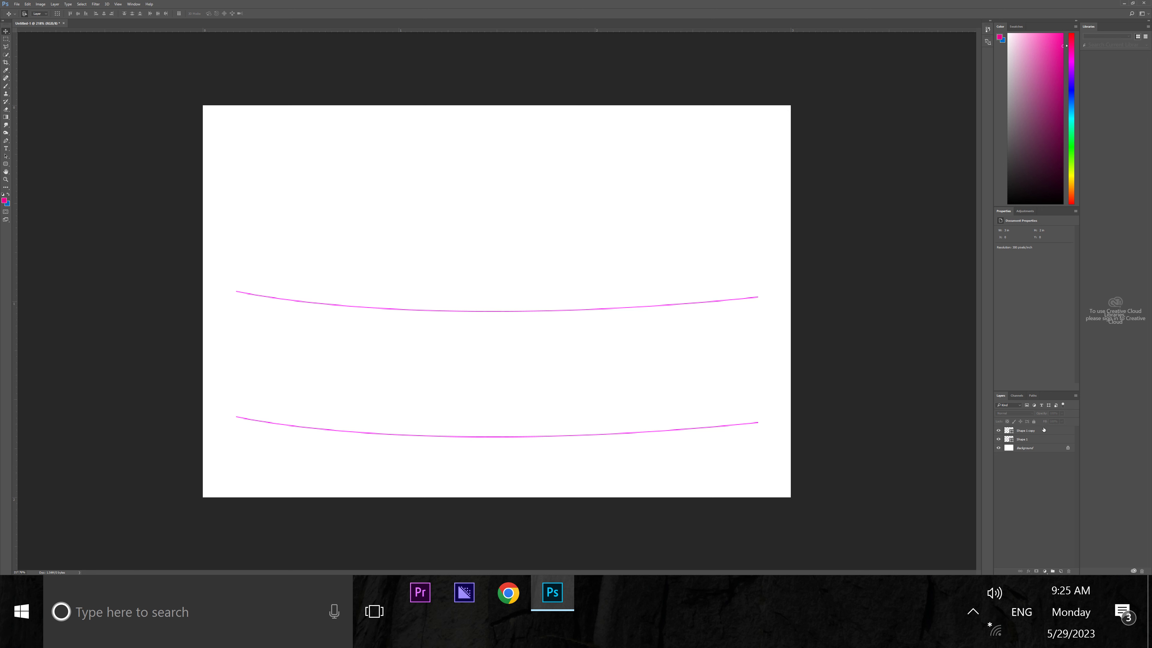
{"action": "left_click", "coordinate": [1044, 430]}
- Flip Shape 1 copy vertically, then select both curve layers together
{"action": "key", "text": "ctrl+t"}
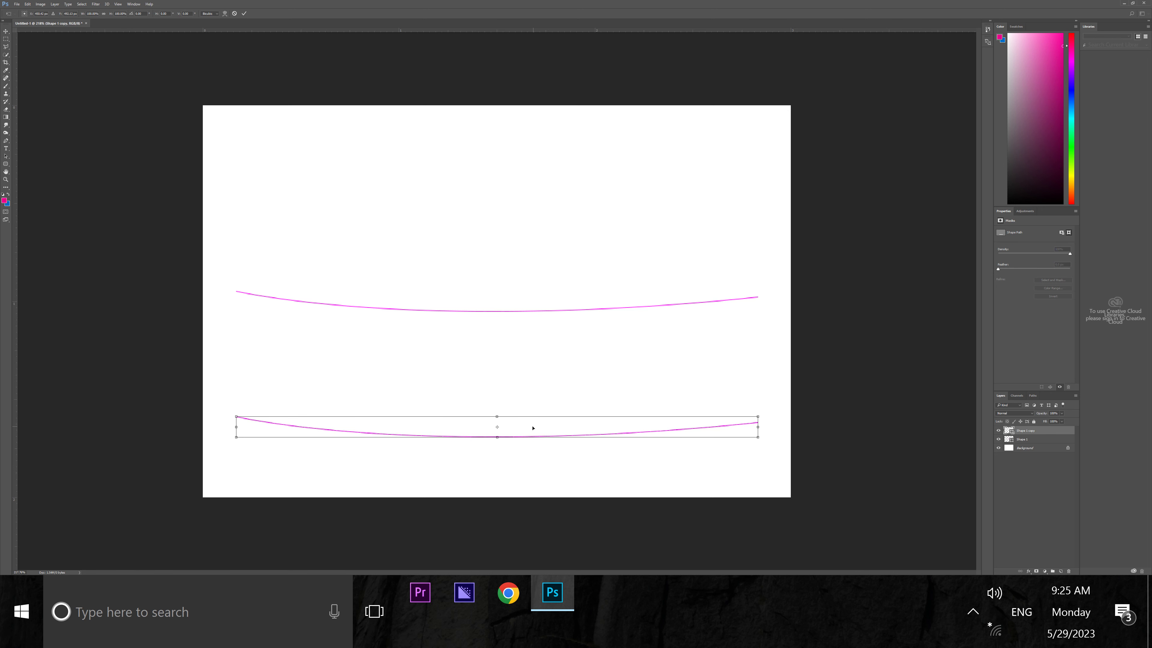
{"action": "right_click", "coordinate": [532, 427]}
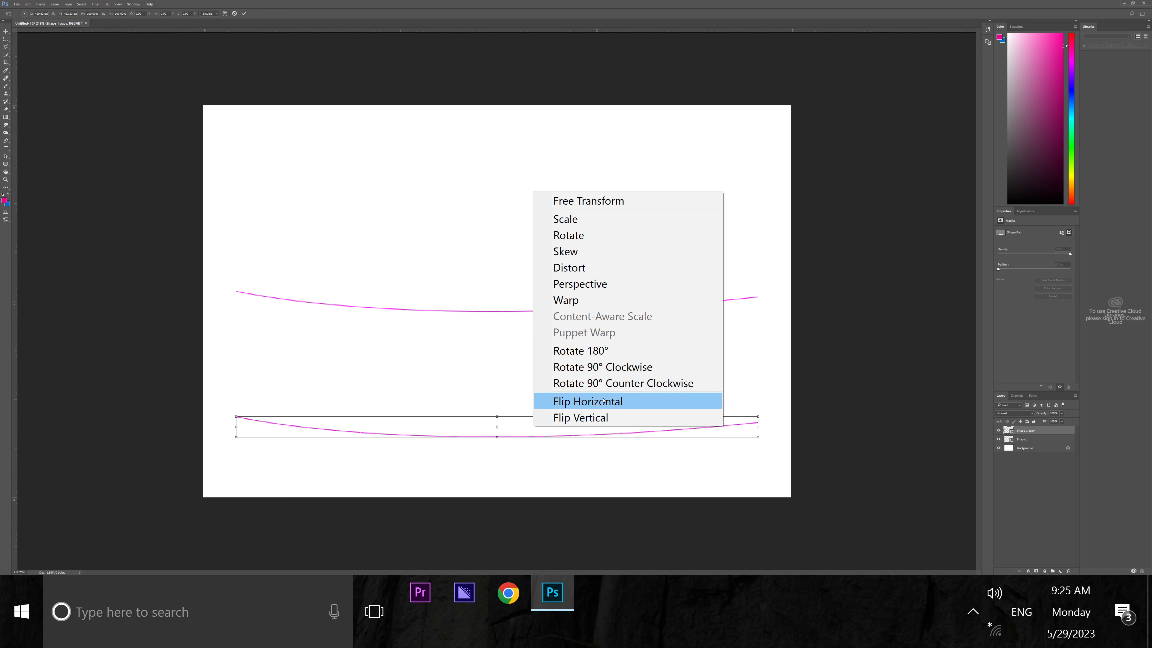
{"action": "left_click", "coordinate": [607, 418]}
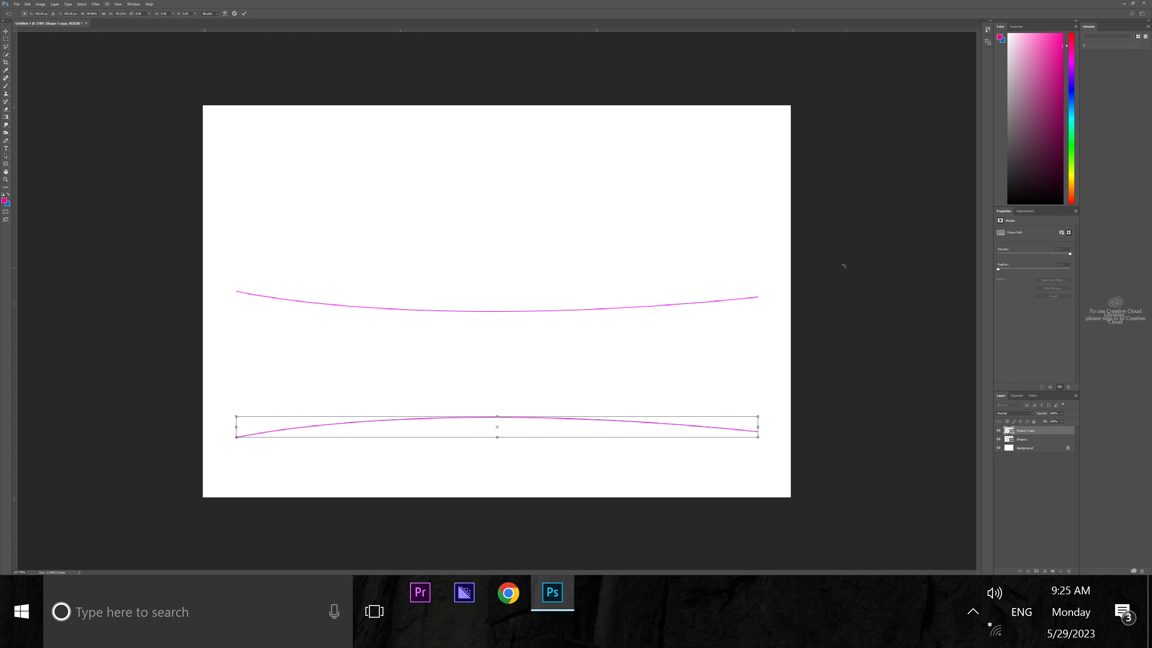
{"action": "left_click", "coordinate": [245, 13]}
{"action": "left_click", "coordinate": [875, 357]}
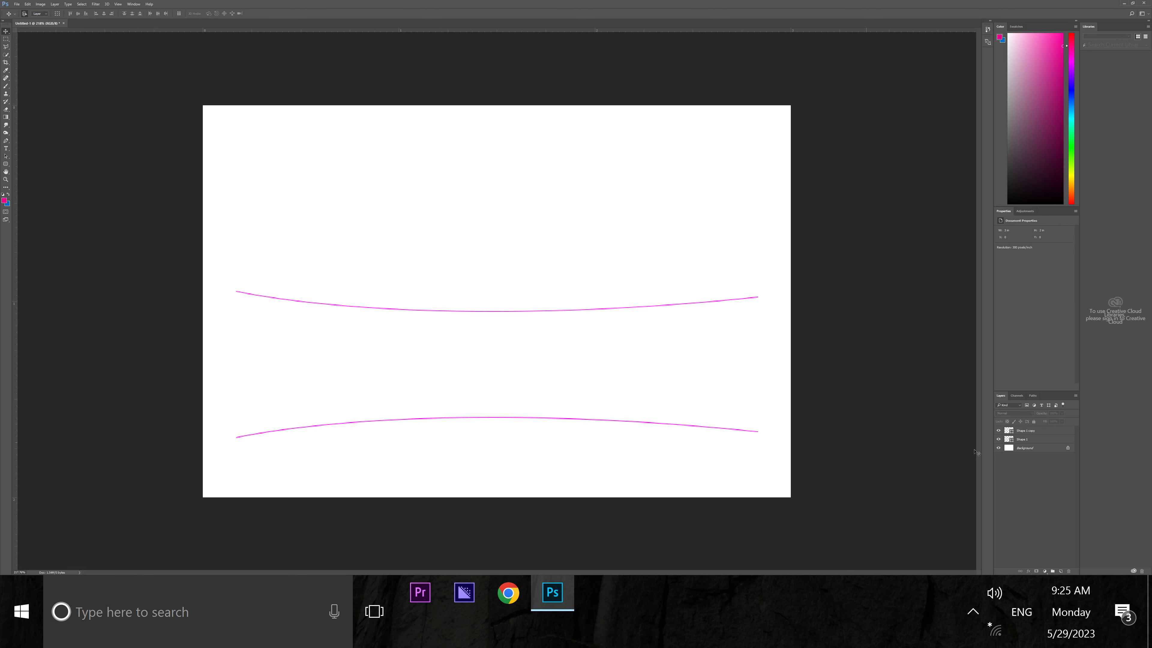
{"action": "left_click", "coordinate": [1030, 438]}
{"action": "left_click", "coordinate": [1039, 431]}
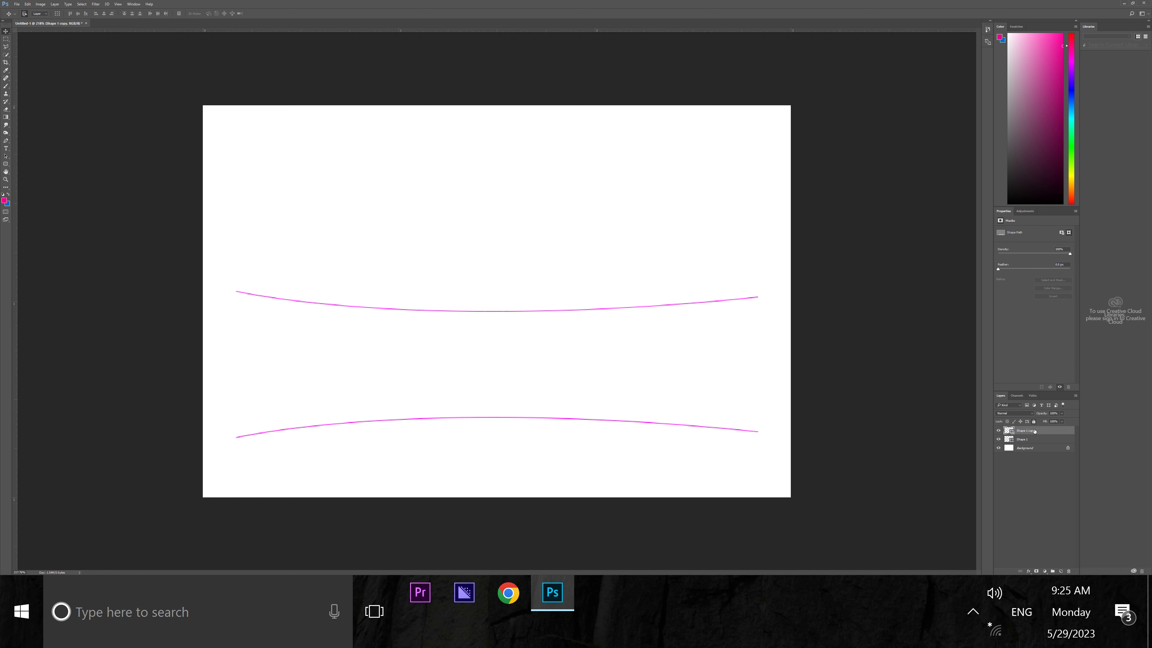
{"action": "left_click", "coordinate": [1035, 441], "text": "shift"}
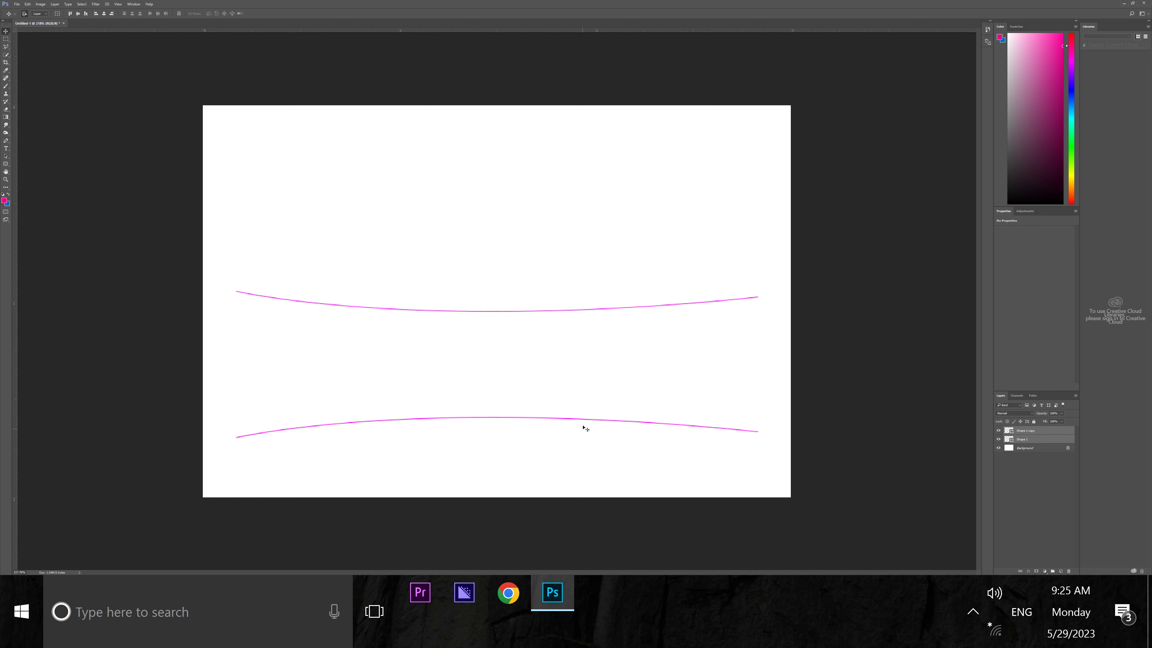
- Move both curves up and drag vertical guides to their left and right ends
{"action": "left_click_drag", "start_coordinate": [588, 421], "coordinate": [592, 335]}
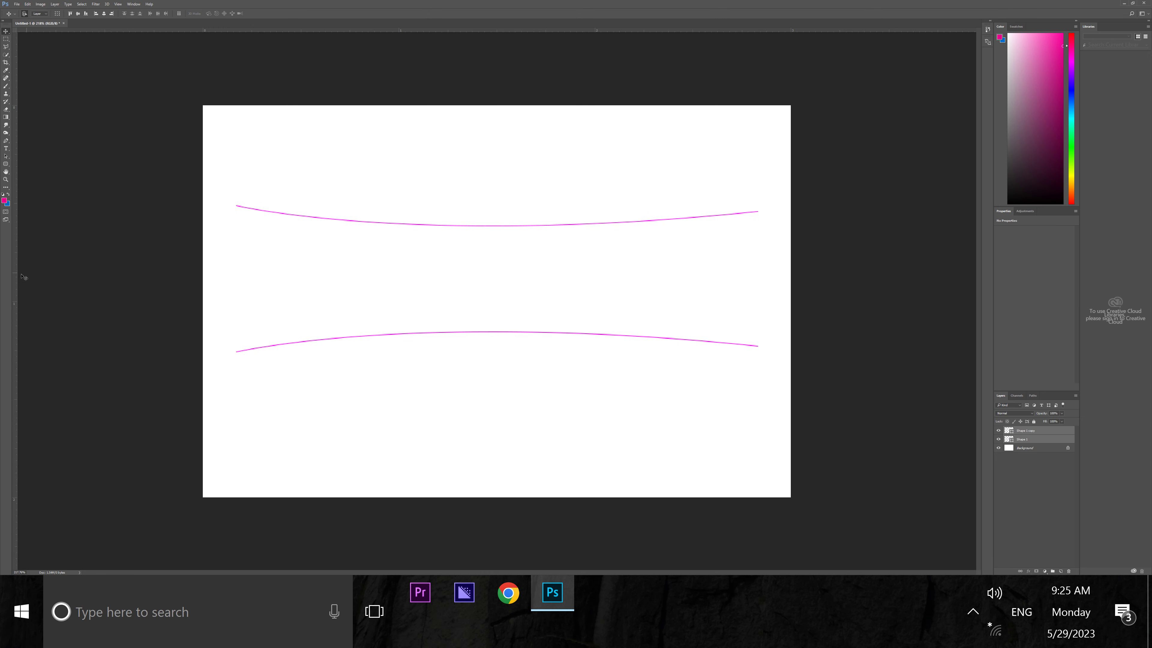
{"action": "left_click_drag", "start_coordinate": [17, 276], "coordinate": [235, 330]}
{"action": "left_click_drag", "start_coordinate": [15, 365], "coordinate": [758, 386]}
{"action": "left_click", "coordinate": [894, 338]}
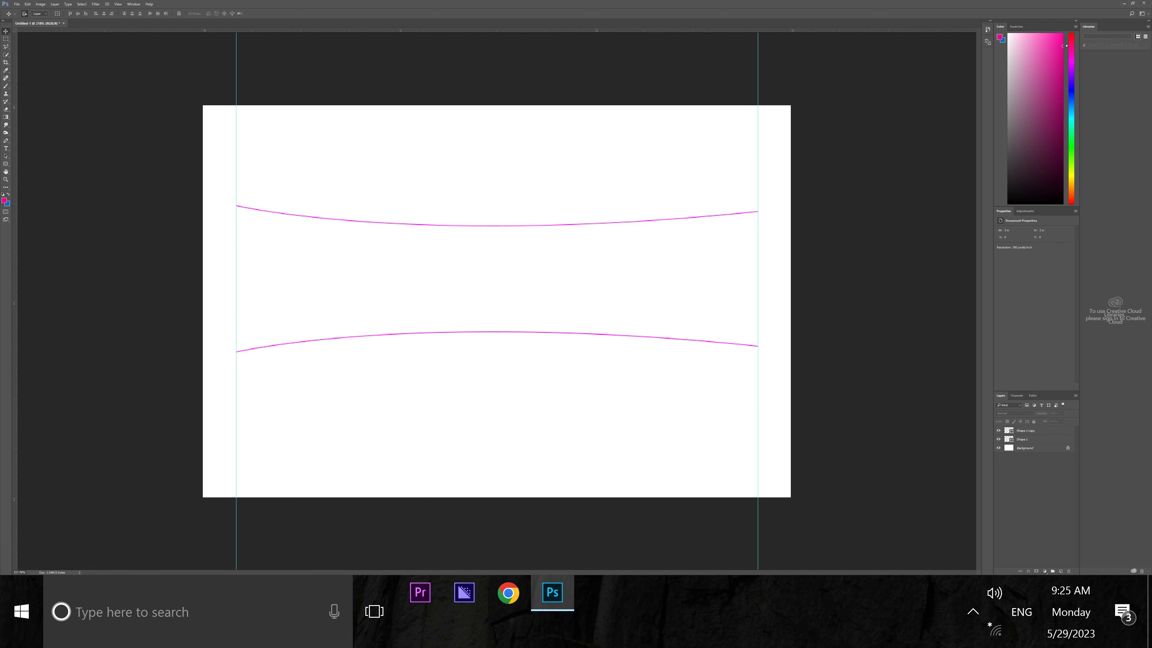
- Add the magenta text 'hemant' with the Horizontal Type tool
{"action": "left_click", "coordinate": [1027, 430]}
{"action": "left_click", "coordinate": [314, 240]}
{"action": "left_click", "coordinate": [6, 148]}
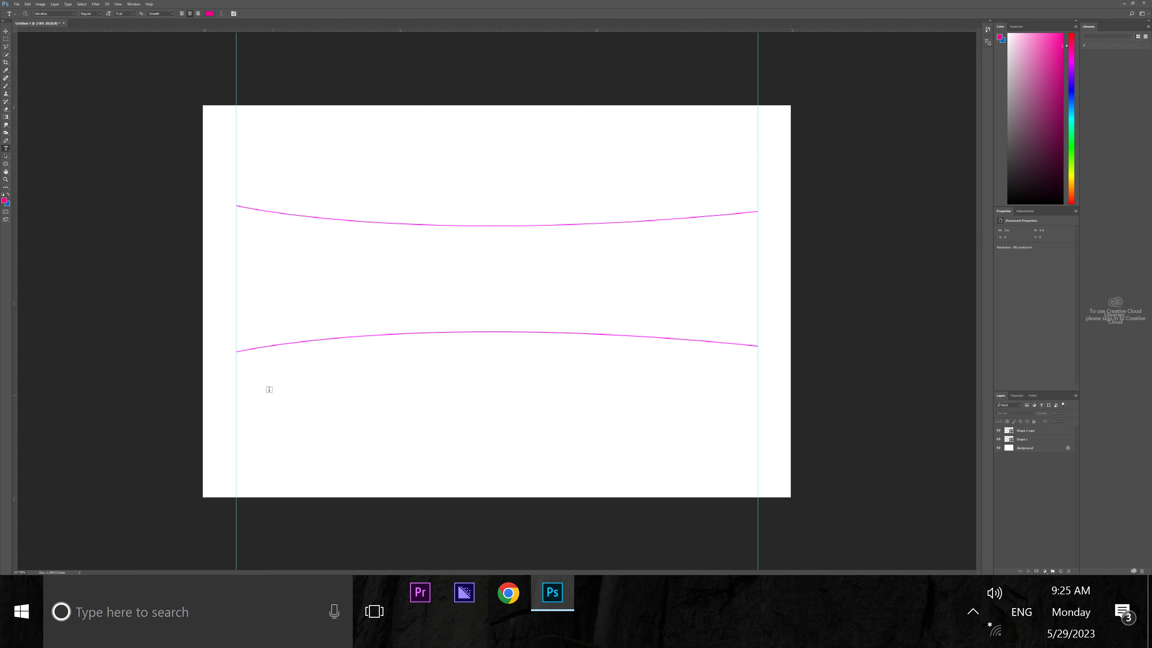
{"action": "left_click", "coordinate": [321, 423]}
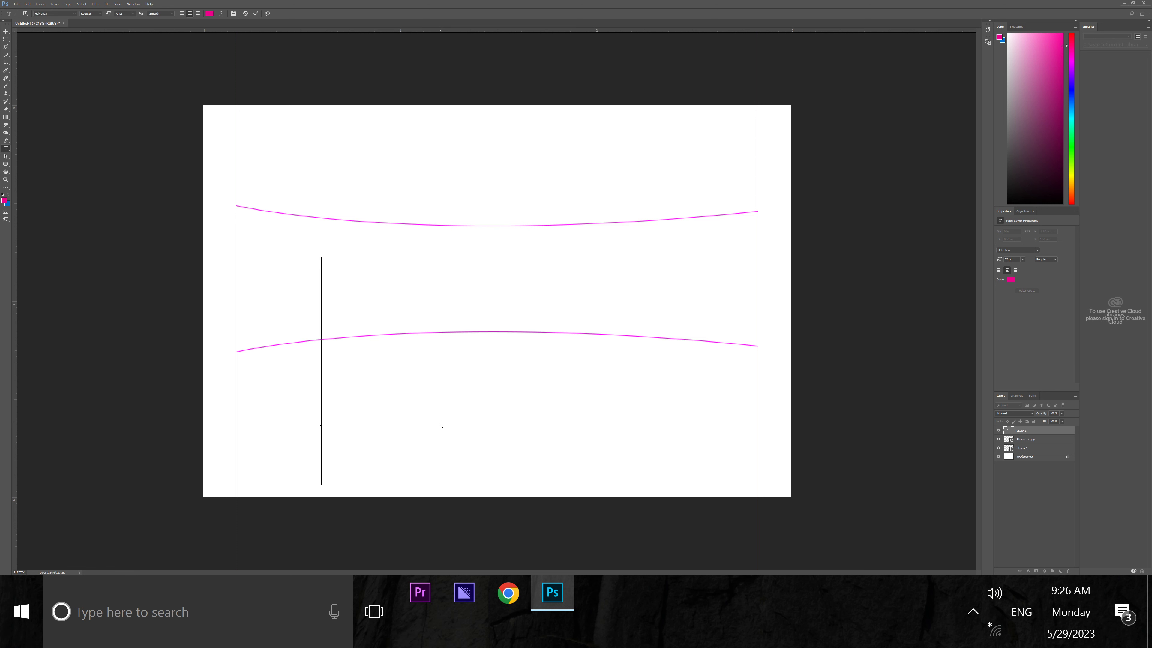
{"action": "type", "text": "he"}
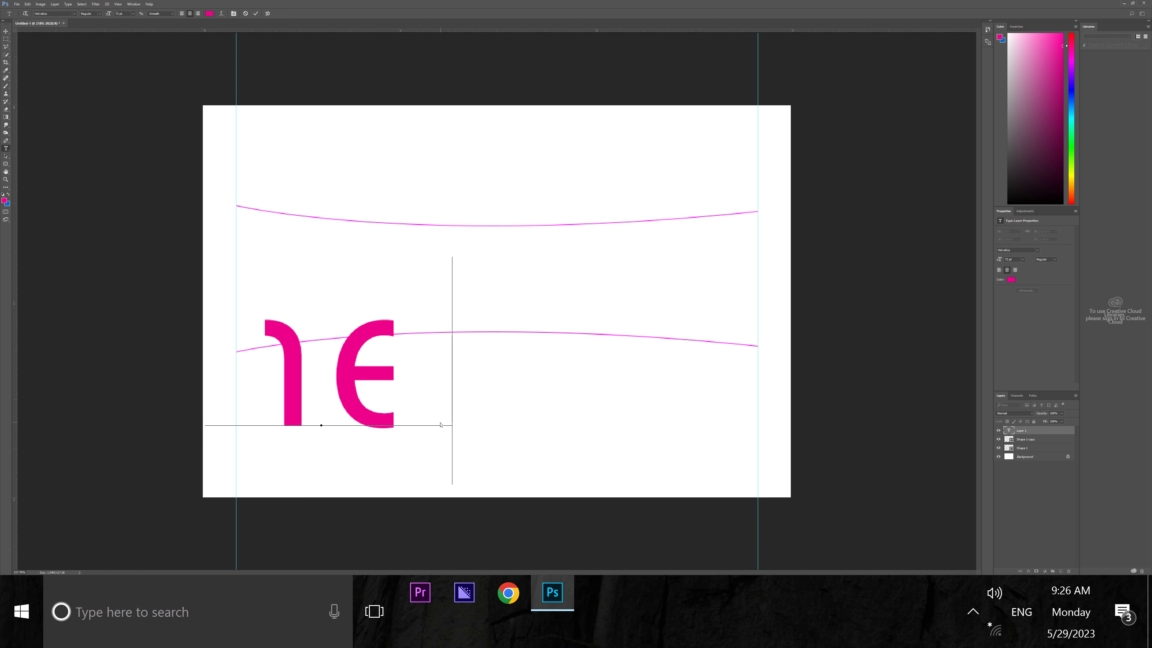
{"action": "type", "text": "ma"}
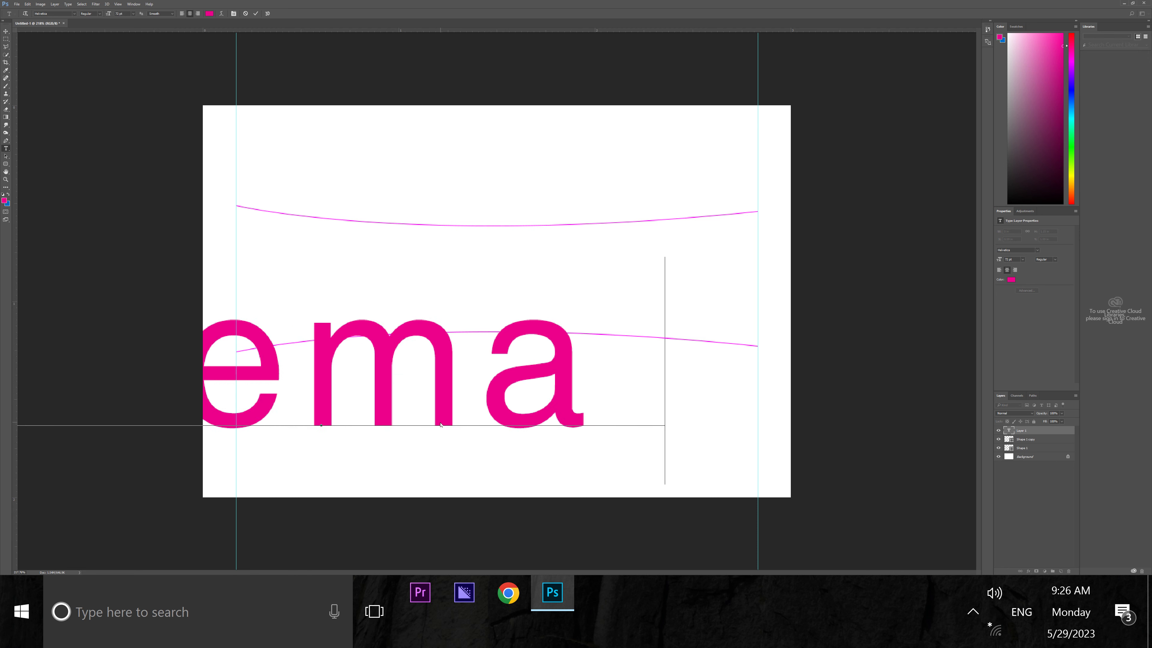
{"action": "type", "text": "nt"}
{"action": "left_click", "coordinate": [6, 31]}
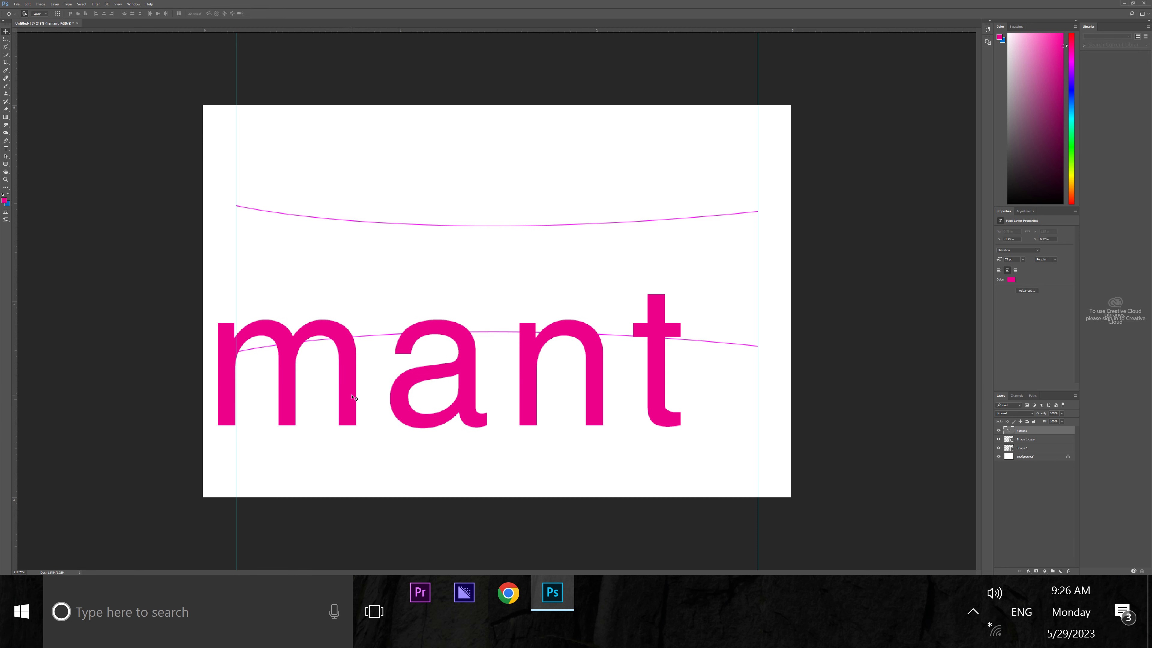
- Scale 'hemant' down and place it between the two curves
{"action": "left_click_drag", "start_coordinate": [335, 381], "coordinate": [560, 381]}
{"action": "key", "text": "ctrl+t"}
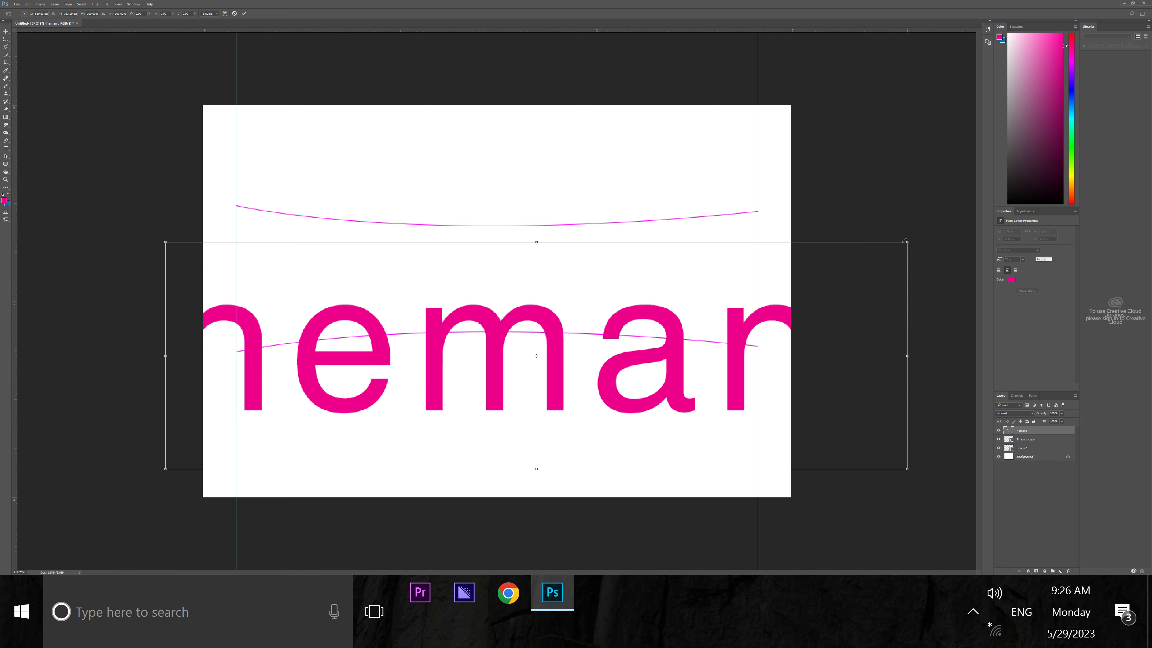
{"action": "left_click_drag", "start_coordinate": [906, 240], "coordinate": [812, 284]}
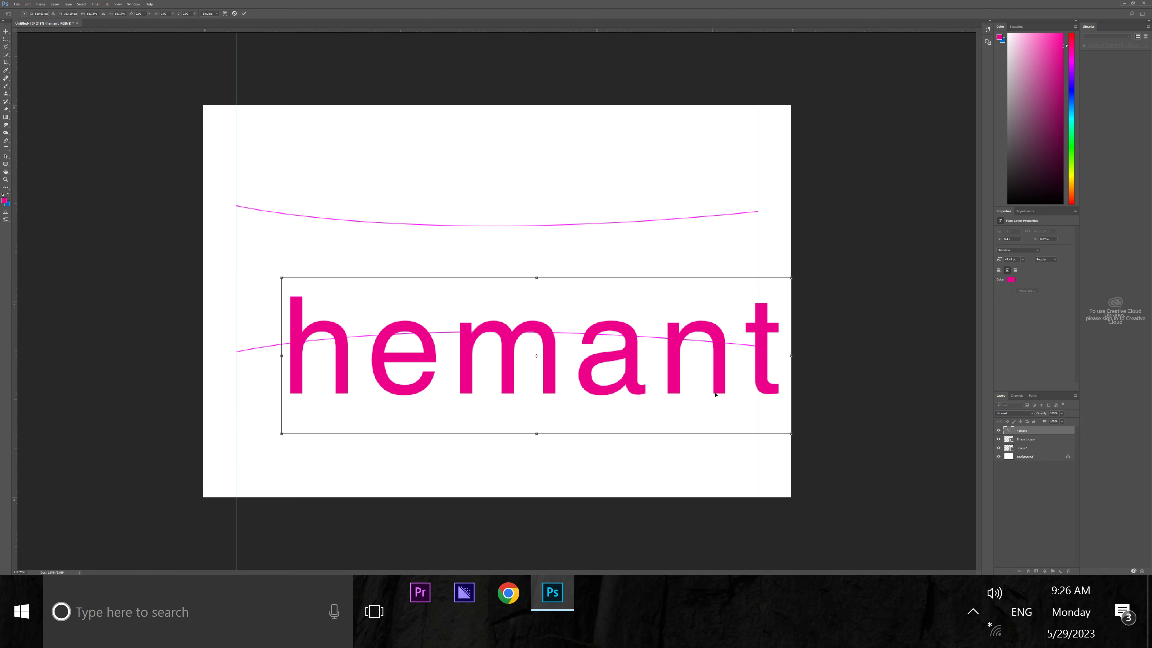
{"action": "left_click_drag", "start_coordinate": [716, 391], "coordinate": [683, 319]}
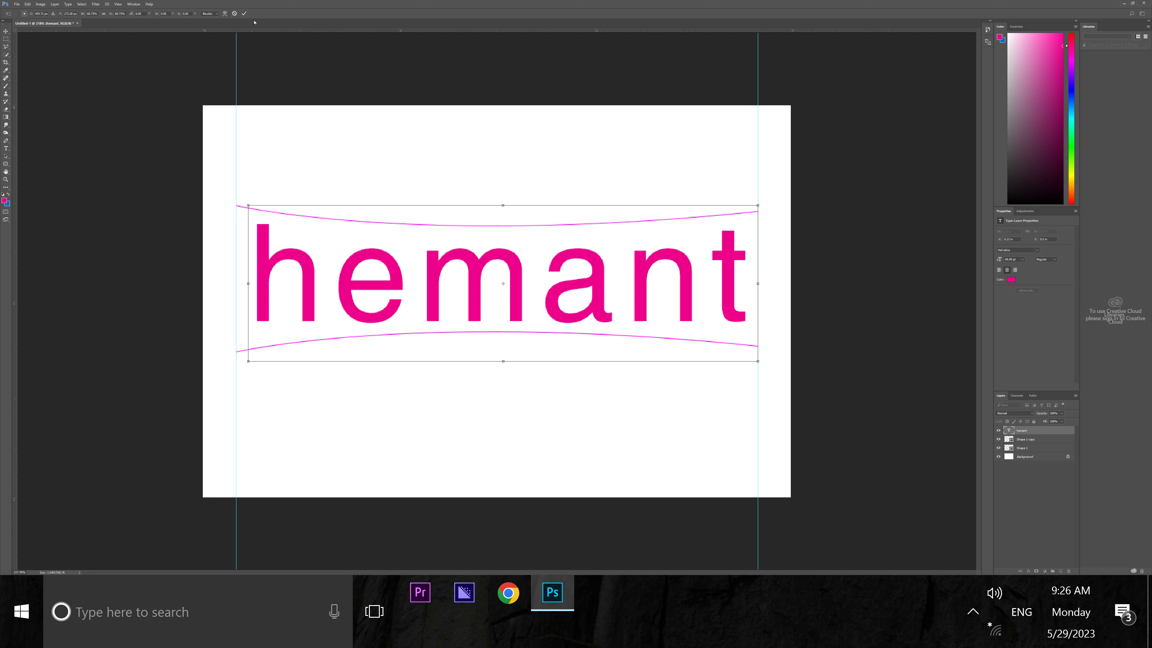
- Apply the pending transform and retype the text as uppercase 'HEMANT'
{"action": "left_click", "coordinate": [244, 13]}
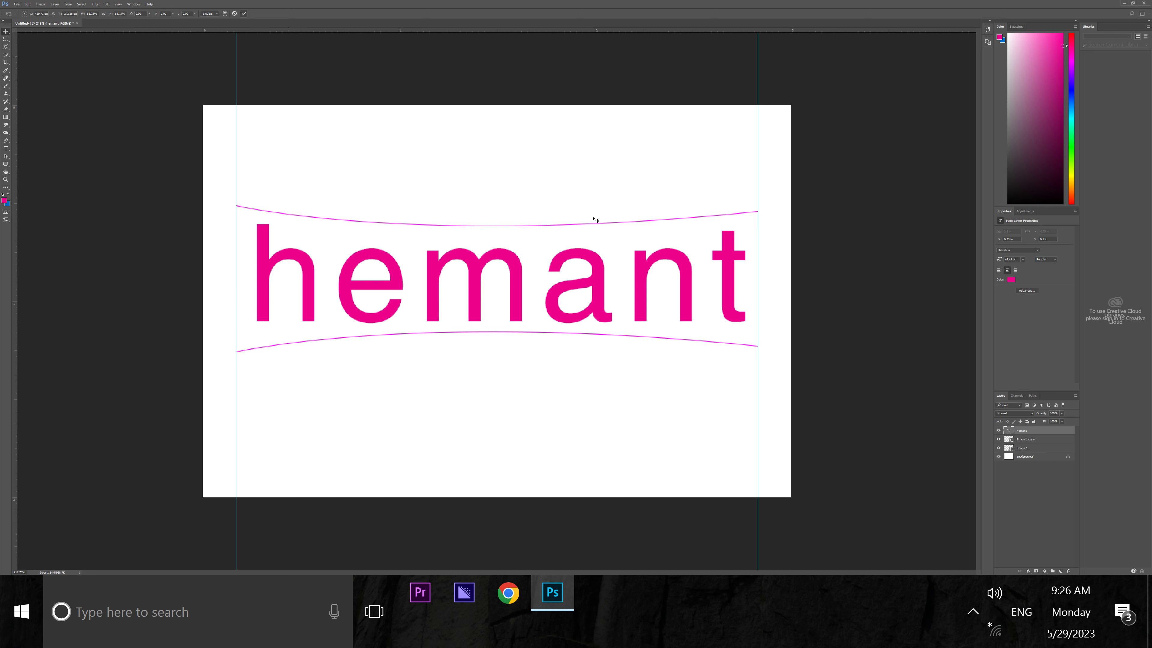
{"action": "double_click", "coordinate": [1005, 432]}
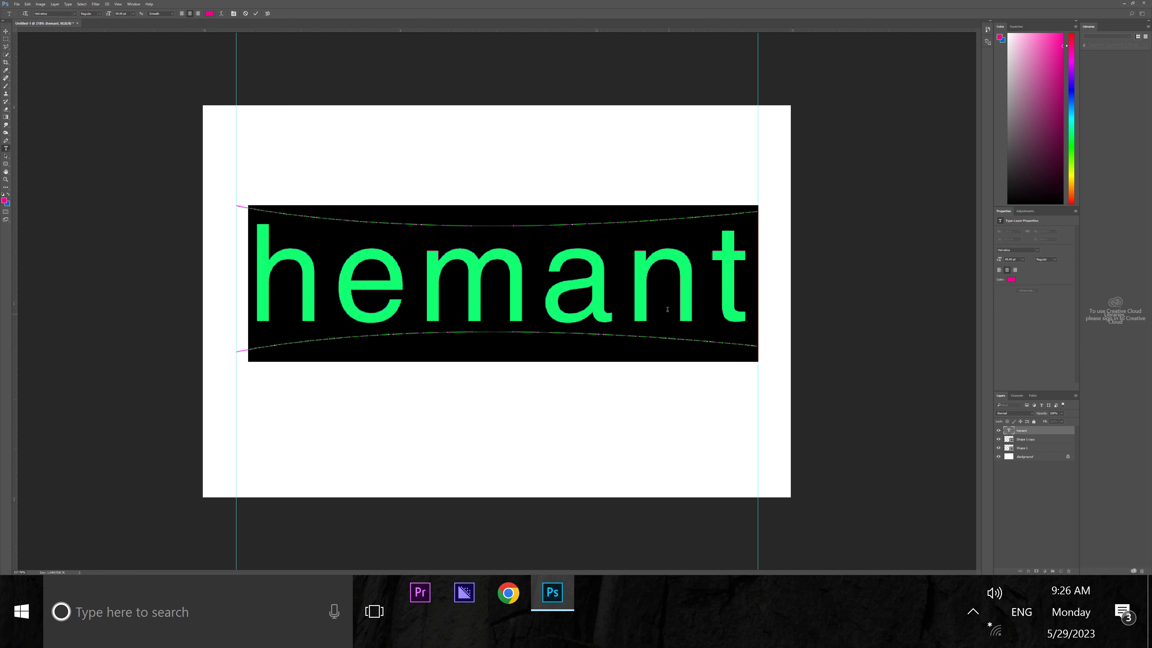
{"action": "type", "text": "H"}
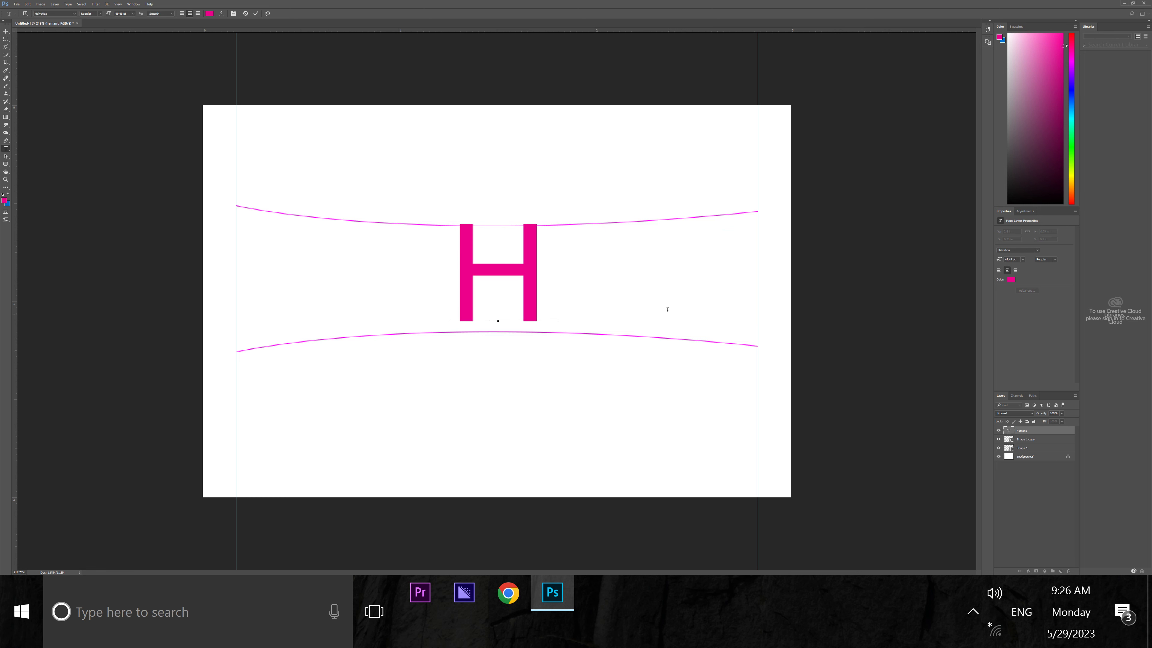
{"action": "type", "text": "E"}
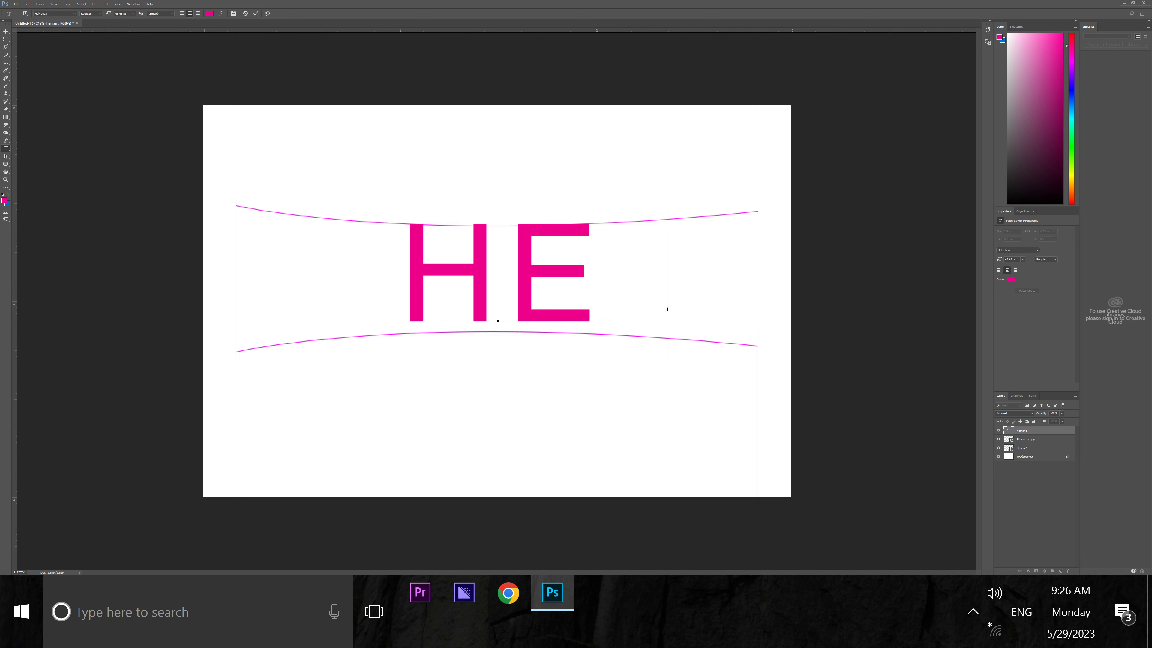
{"action": "type", "text": "MANT"}
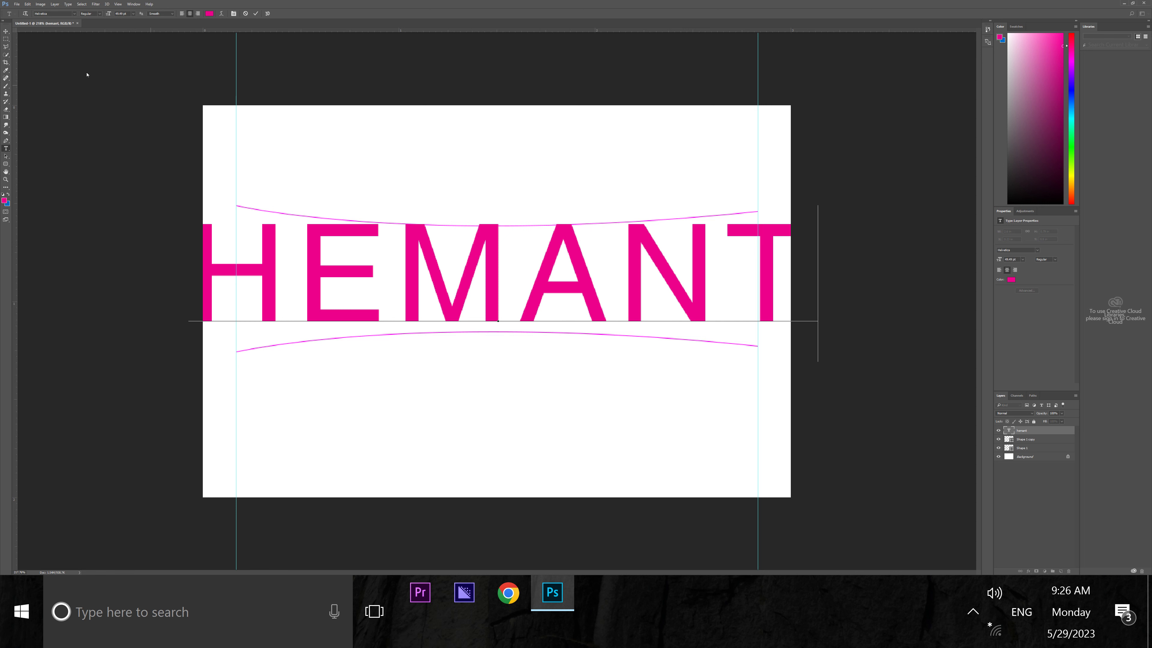
{"action": "left_click", "coordinate": [6, 31]}
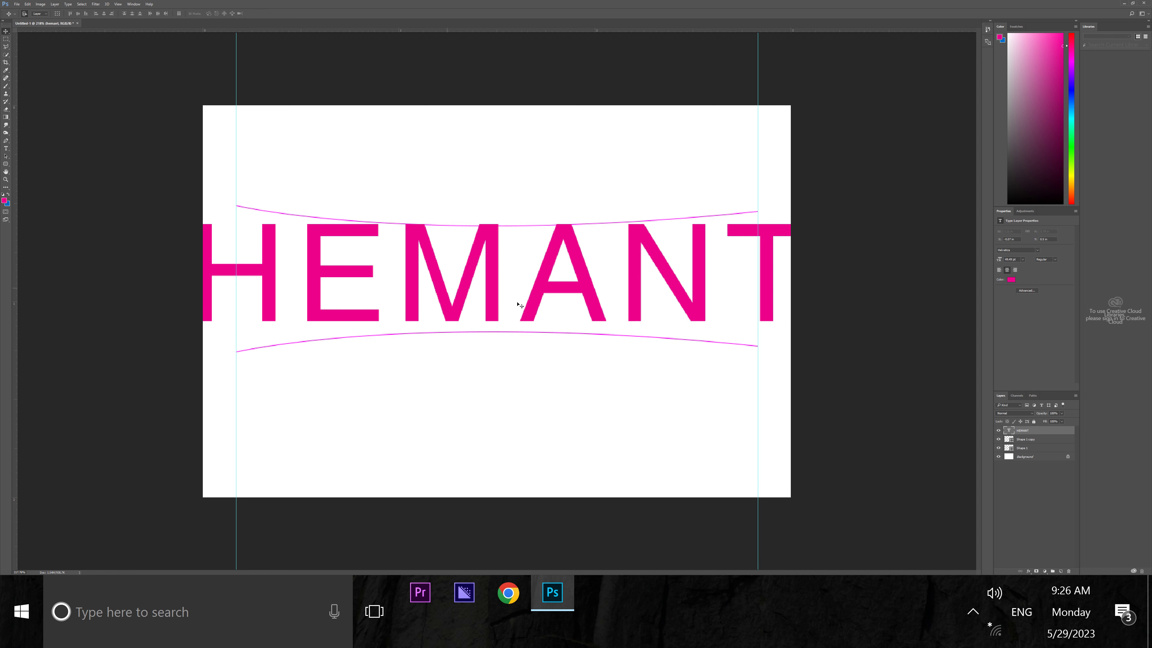
- Shift HEMANT slightly right and scale it to 86% to fit the guides
{"action": "left_click_drag", "start_coordinate": [536, 325], "coordinate": [552, 326]}
{"action": "key", "text": "ctrl"}
{"action": "key", "text": "ctrl+t"}
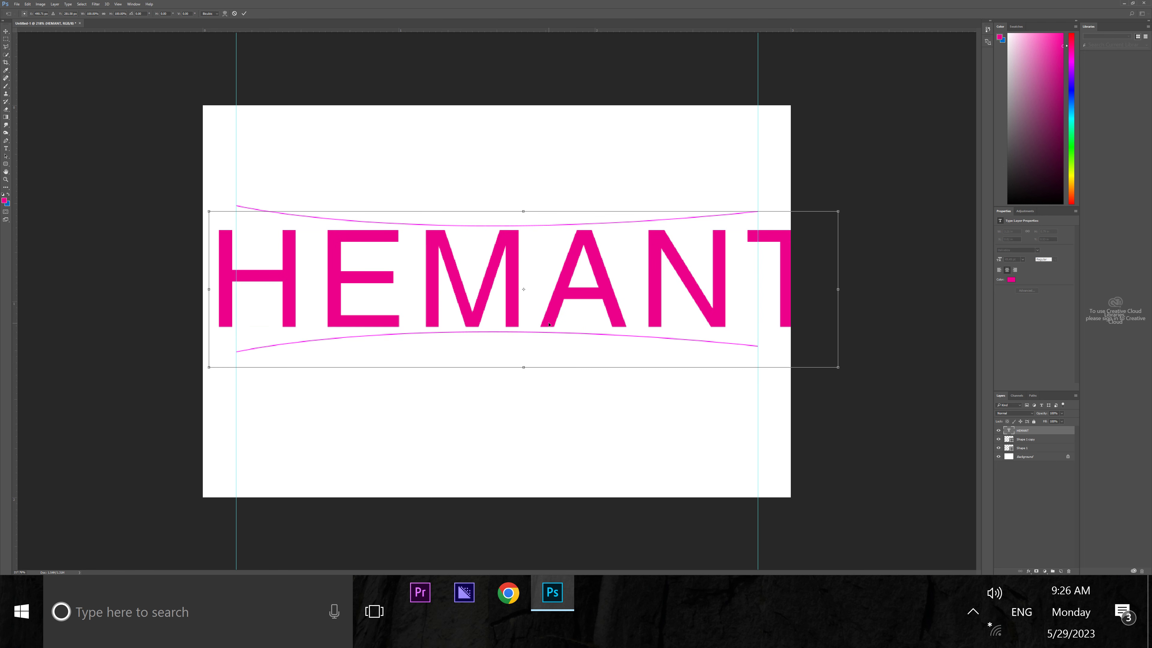
{"action": "left_click_drag", "start_coordinate": [838, 211], "coordinate": [793, 222]}
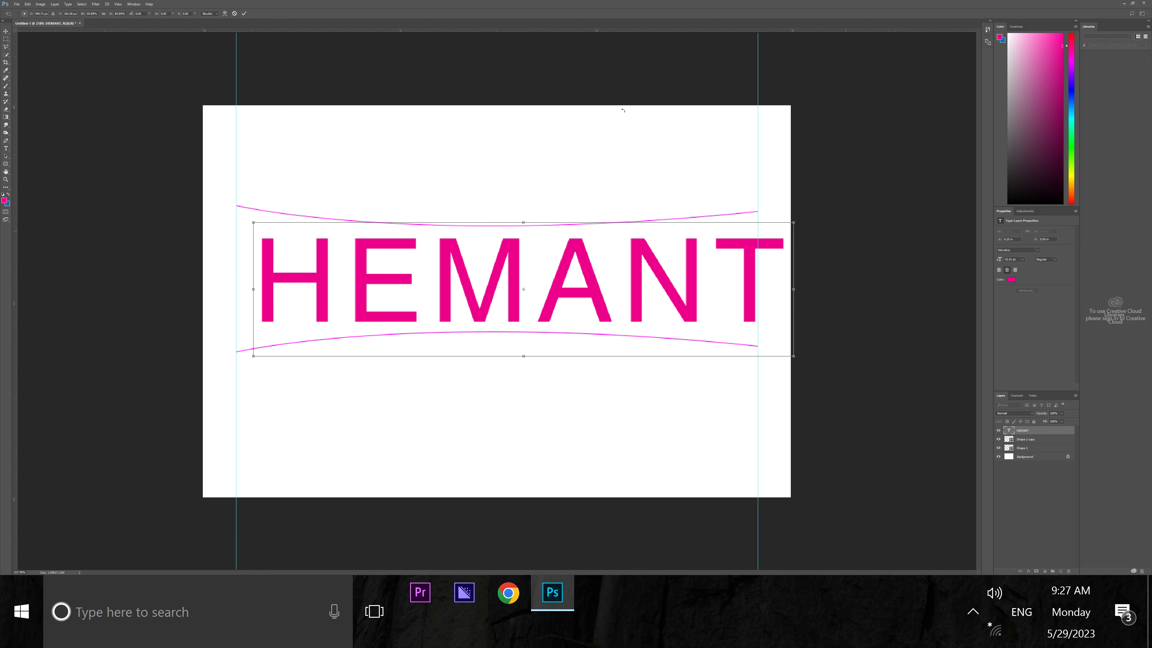
{"action": "left_click", "coordinate": [244, 14]}
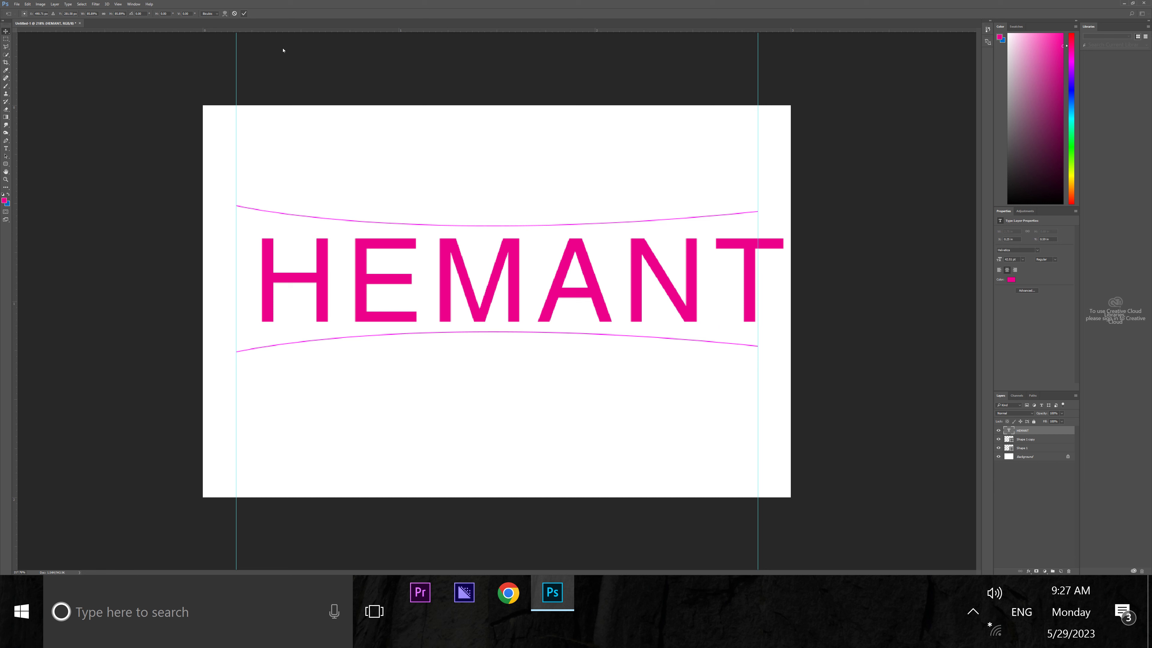
- Nudge HEMANT left and set its font style to Bold at 40 pt
{"action": "key", "text": "Left"}
{"action": "key", "text": "Left"}
{"action": "key", "text": "Left"}
{"action": "key", "text": "Left"}
{"action": "key", "text": "Left"}
{"action": "key", "text": "Left"}
{"action": "key", "text": "Left"}
{"action": "key", "text": "Left"}
{"action": "key", "text": "Left"}
{"action": "key", "text": "Left"}
{"action": "key", "text": "Left"}
{"action": "key", "text": "Left"}
{"action": "key", "text": "Left"}
{"action": "key", "text": "Left"}
{"action": "key", "text": "Left"}
{"action": "key", "text": "Left"}
{"action": "key", "text": "Left"}
{"action": "key", "text": "Left"}
{"action": "key", "text": "Left"}
{"action": "key", "text": "Left"}
{"action": "key", "text": "Left"}
{"action": "key", "text": "Left"}
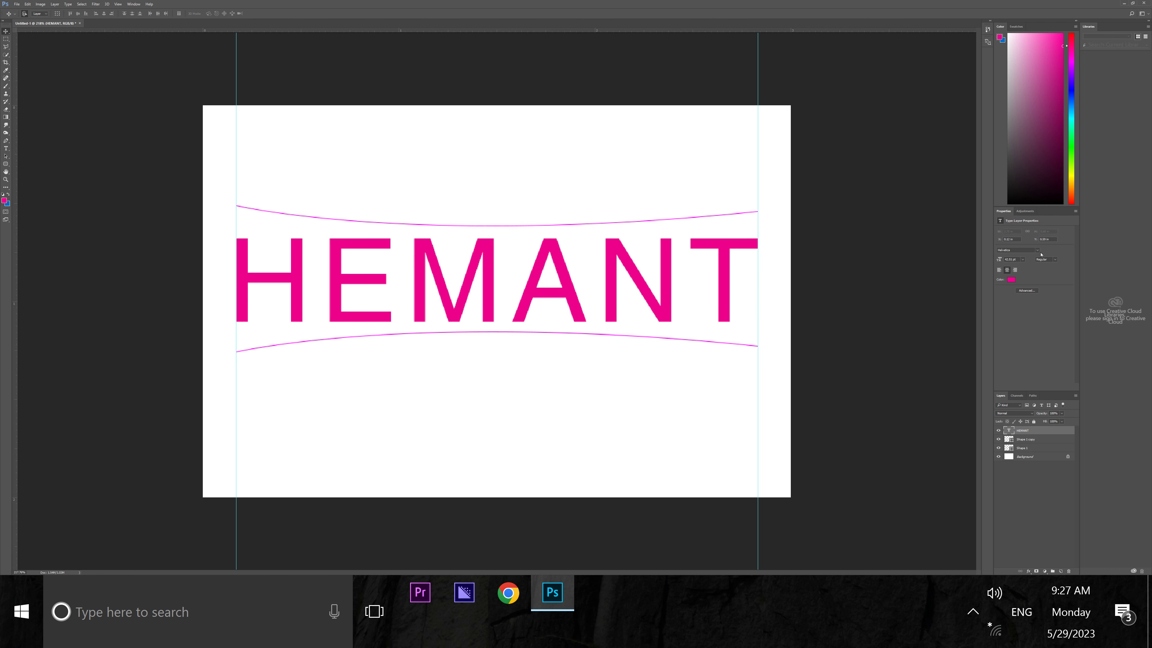
{"action": "left_click", "coordinate": [1054, 260]}
{"action": "left_click", "coordinate": [1051, 275]}
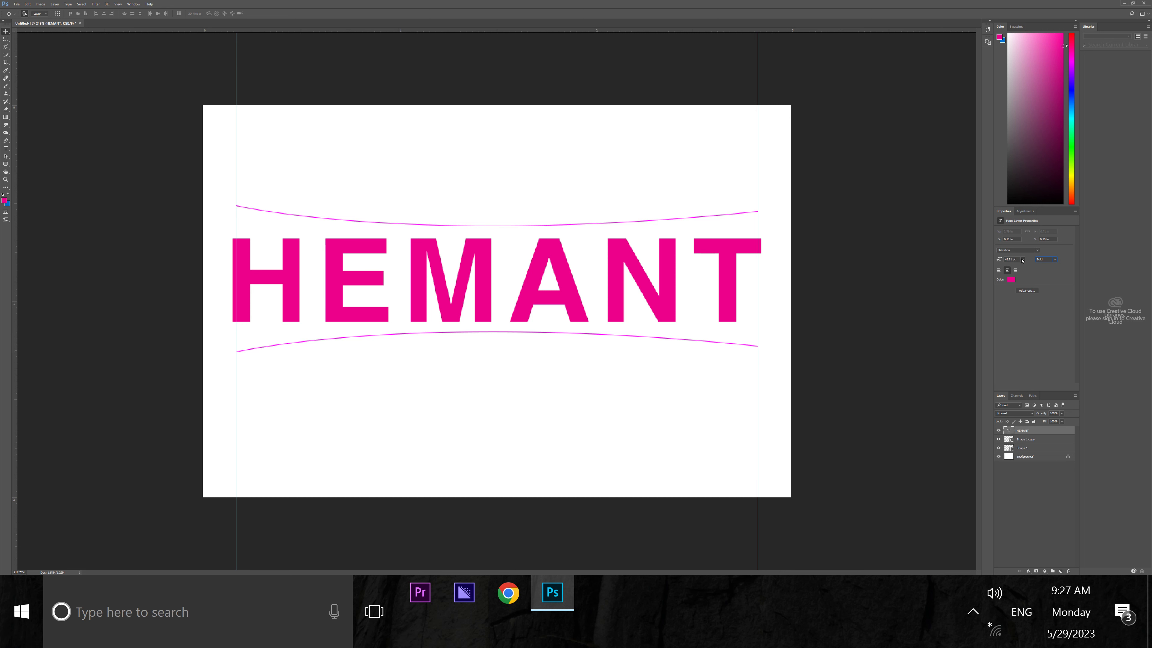
{"action": "left_click", "coordinate": [1023, 259]}
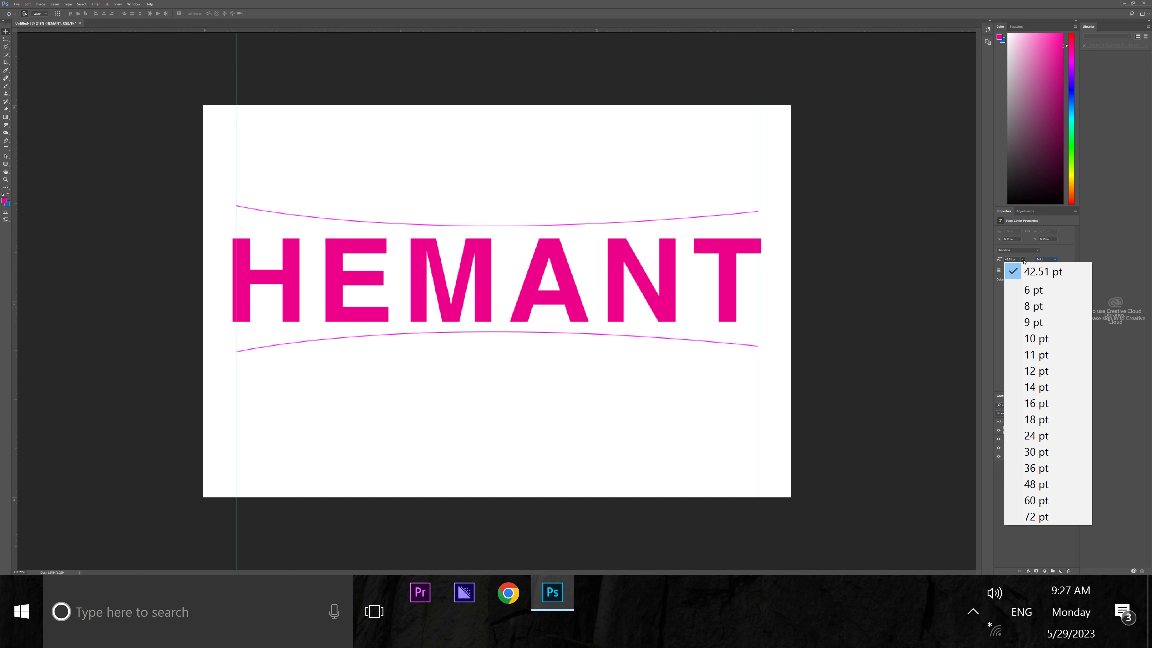
{"action": "left_click", "coordinate": [1024, 260]}
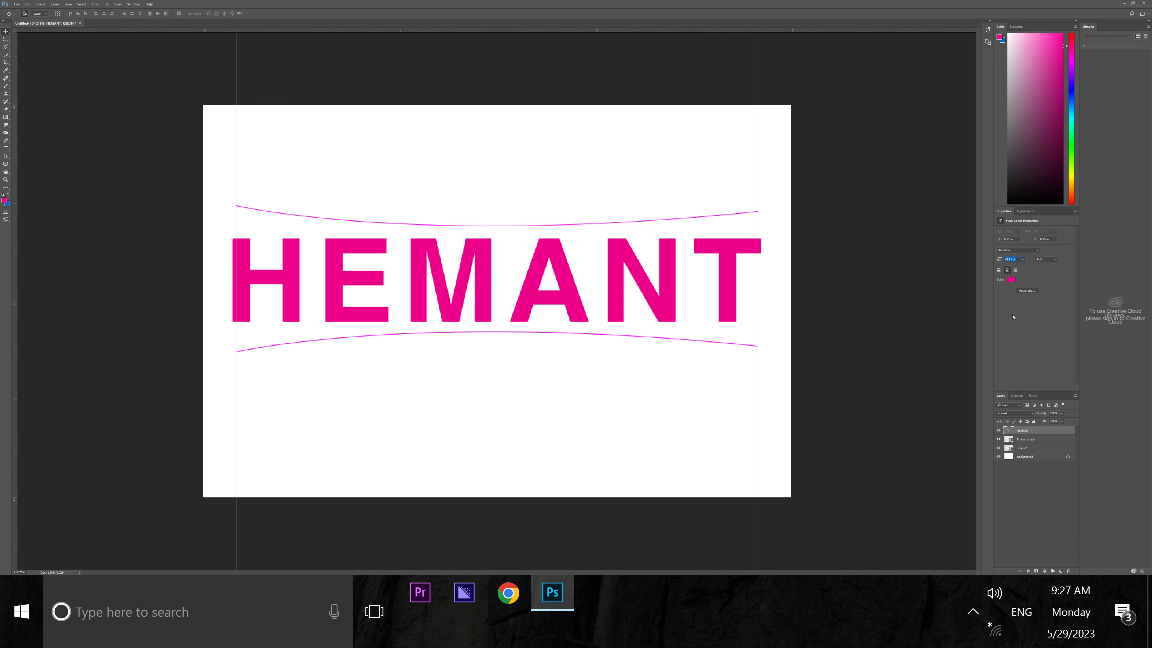
{"action": "type", "text": "40"}
{"action": "key", "text": "Return"}
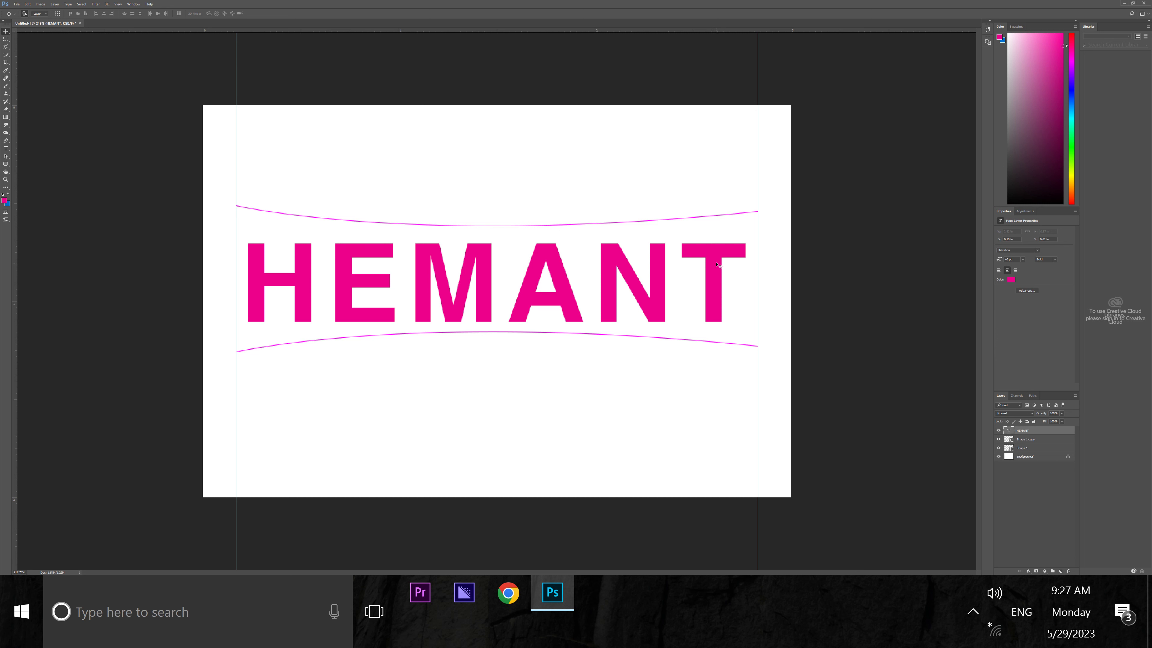
{"action": "key", "text": "ctrl+t"}
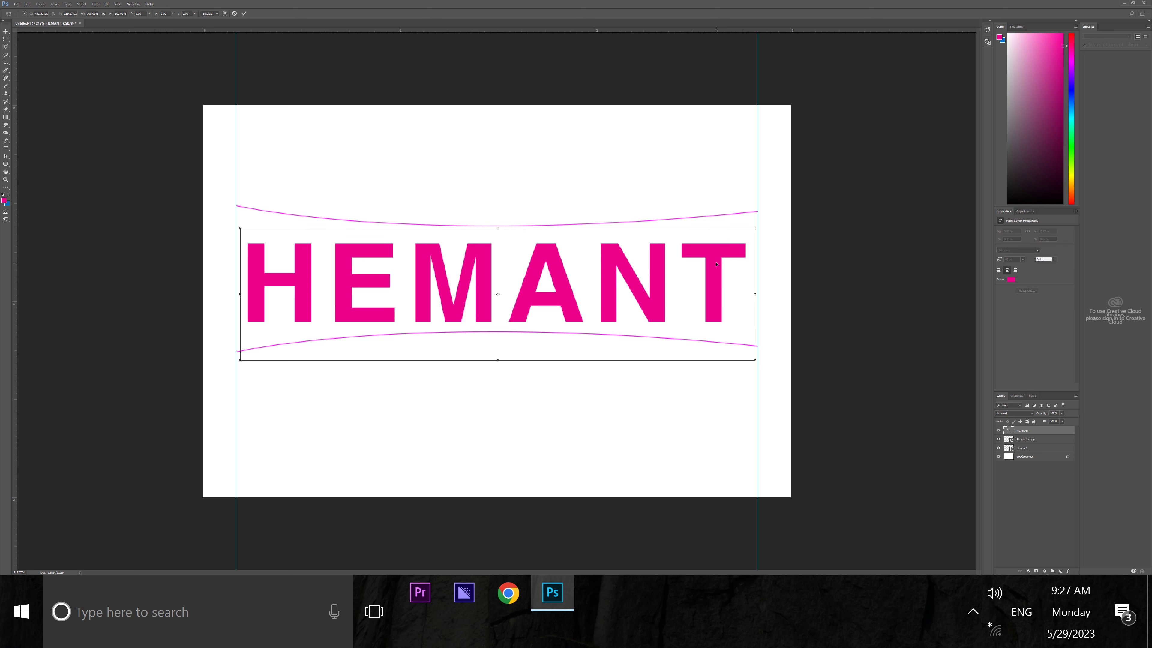
- Warp HEMANT upward so it sits nearer the upper curve
{"action": "right_click", "coordinate": [717, 265]}
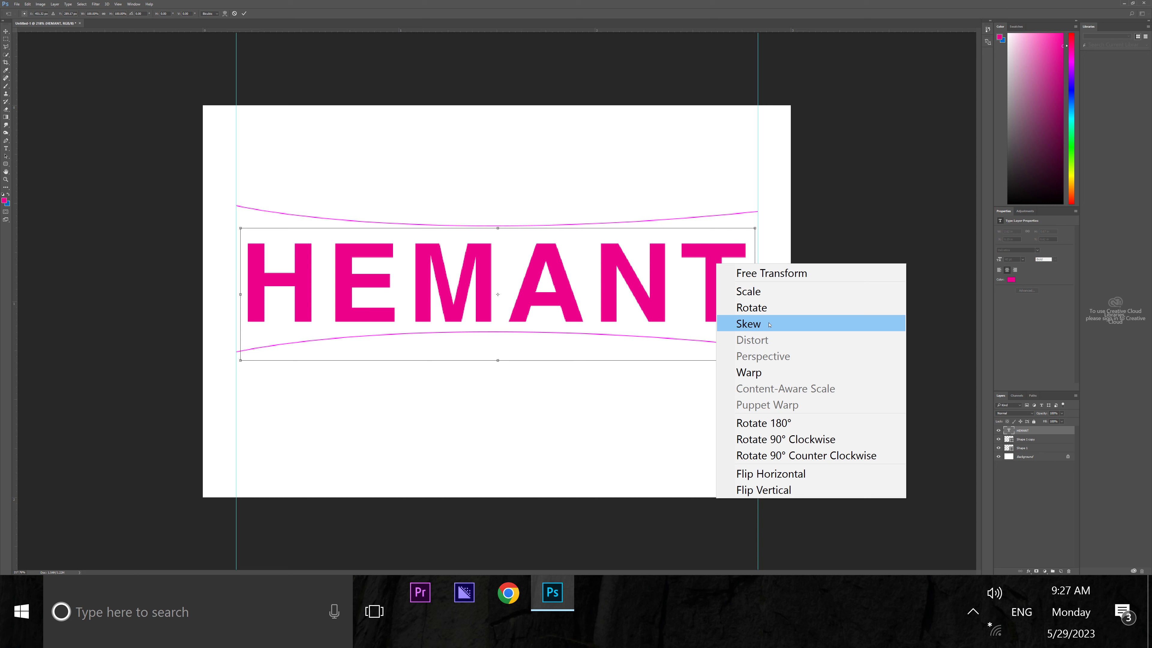
{"action": "left_click", "coordinate": [761, 373]}
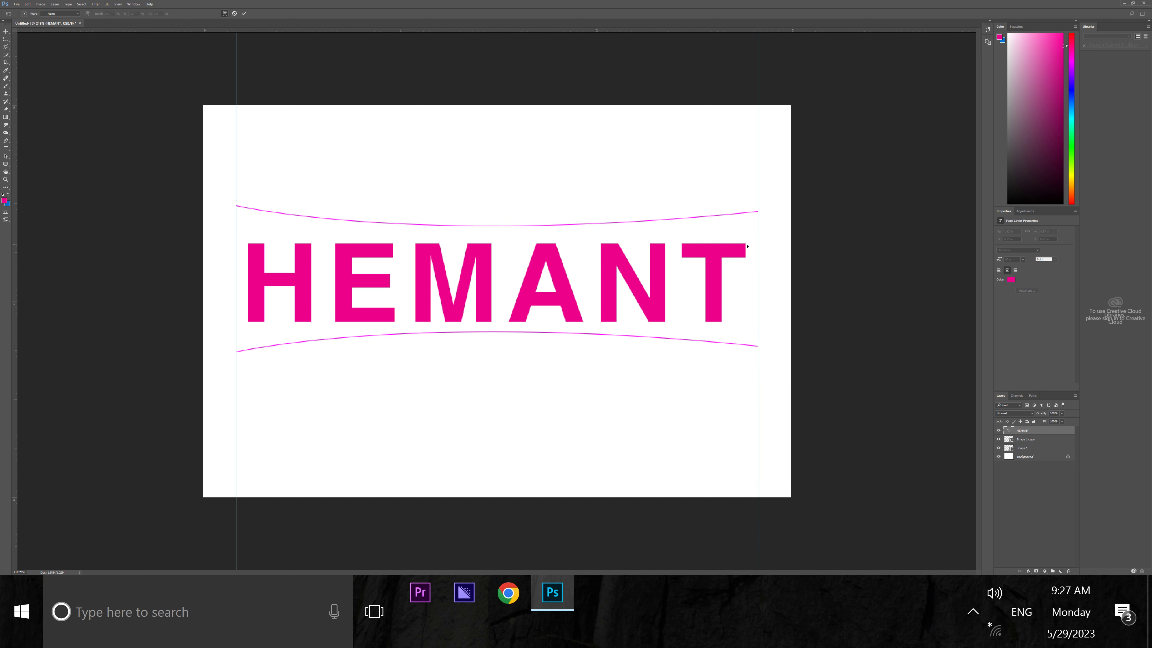
{"action": "left_click_drag", "start_coordinate": [742, 246], "coordinate": [748, 232]}
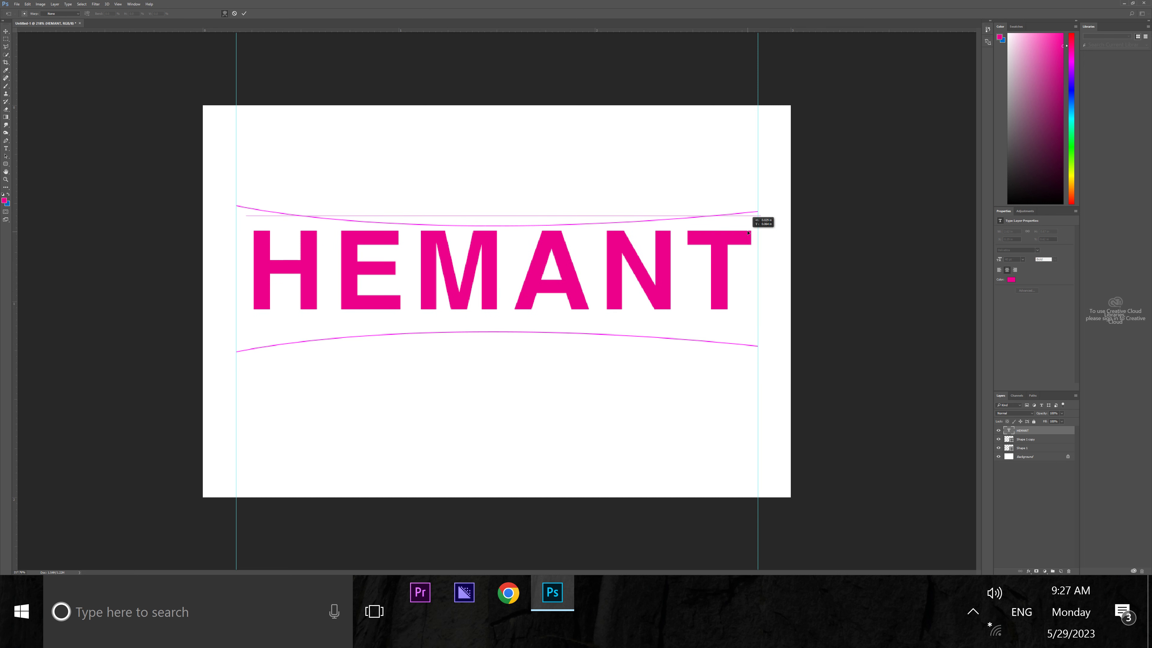
{"action": "left_click_drag", "start_coordinate": [748, 232], "coordinate": [748, 230]}
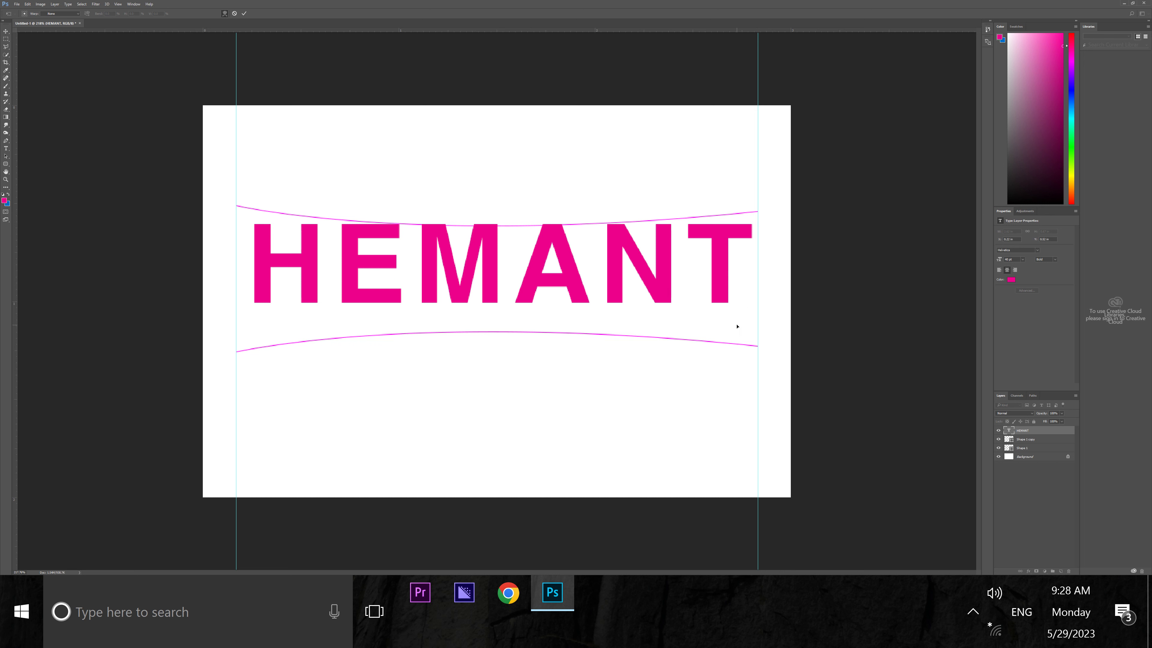
{"action": "key", "text": "ctrl+t"}
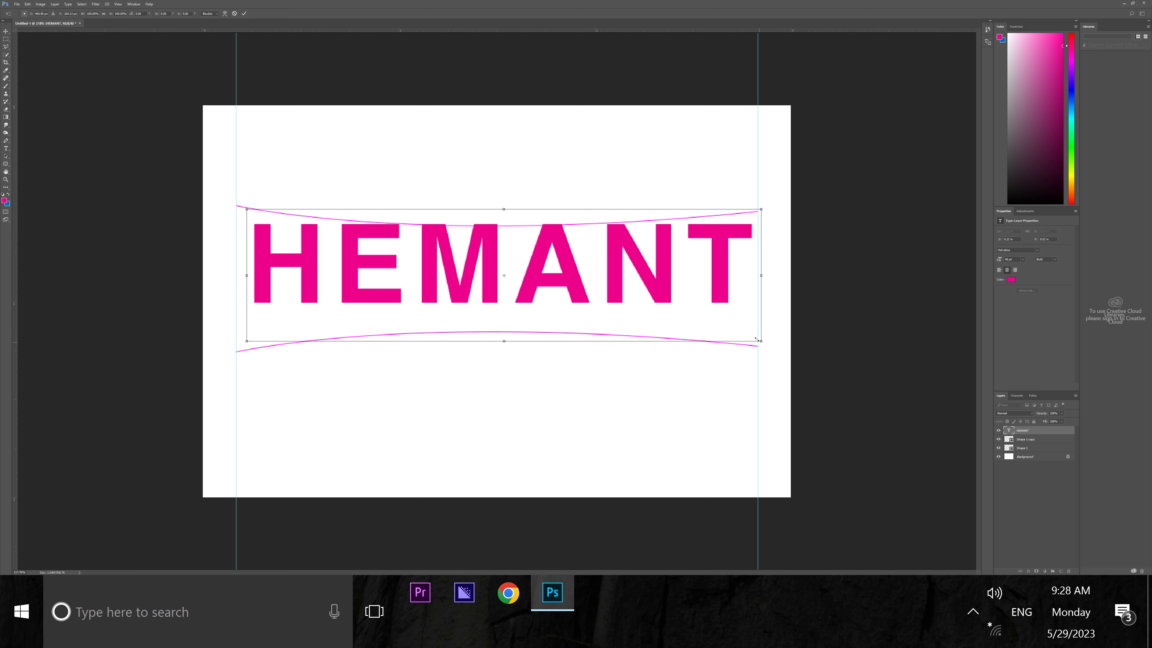
- Rework the warp to pull HEMANT back down between the curves
{"action": "right_click", "coordinate": [693, 323]}
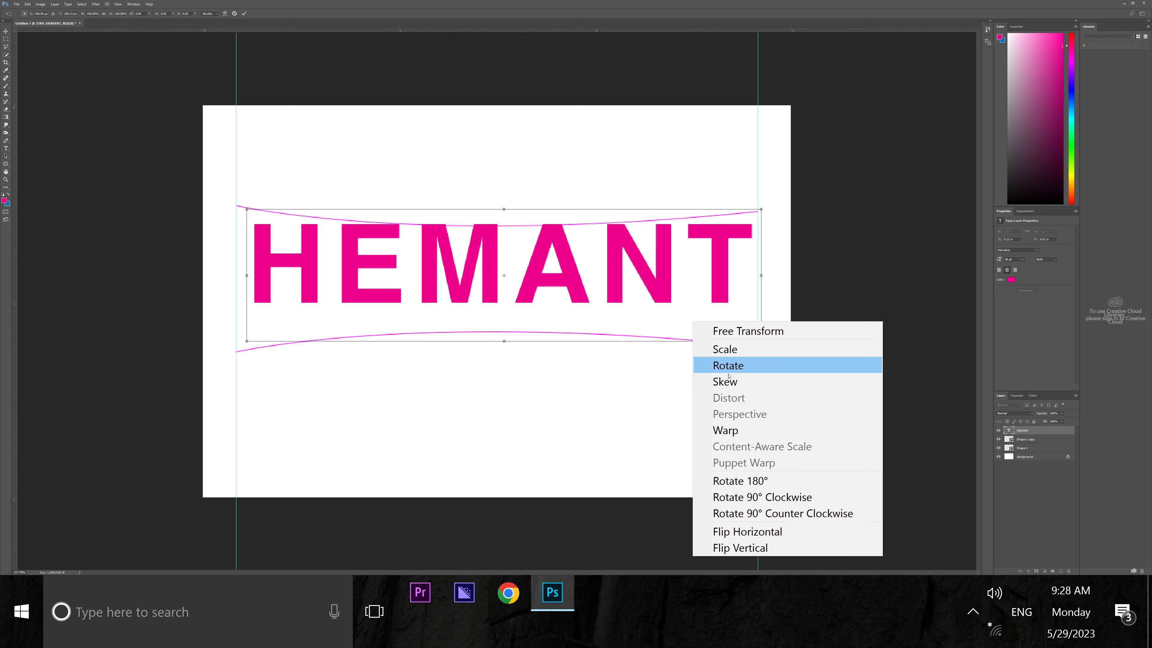
{"action": "left_click", "coordinate": [736, 432]}
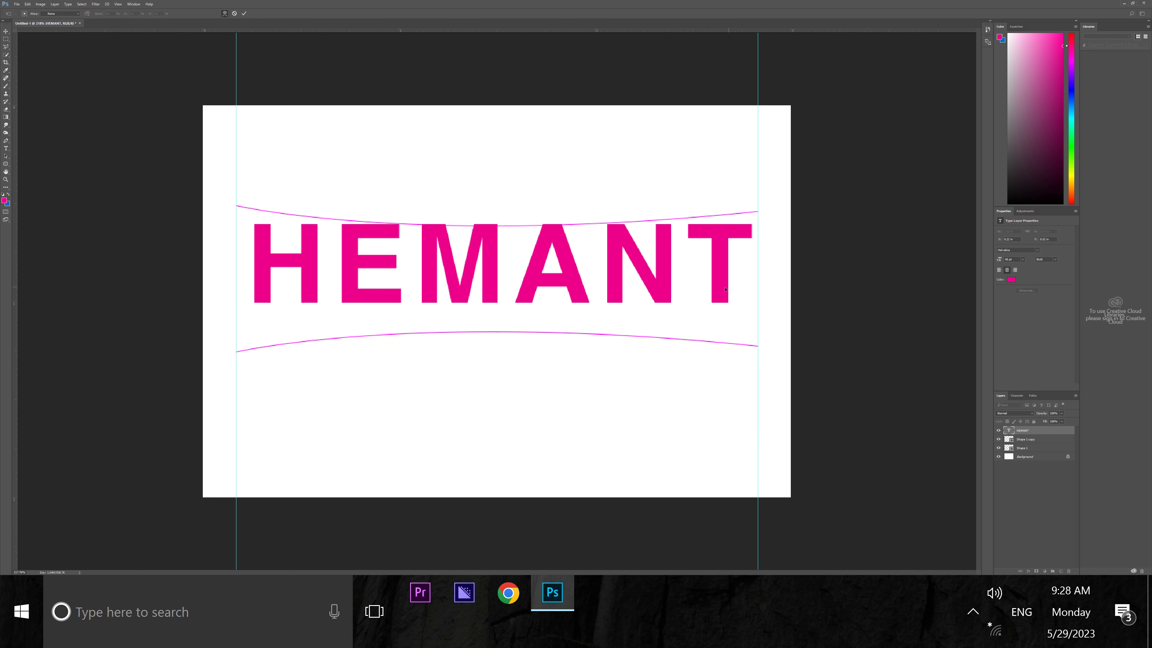
{"action": "left_click_drag", "start_coordinate": [724, 302], "coordinate": [713, 307]}
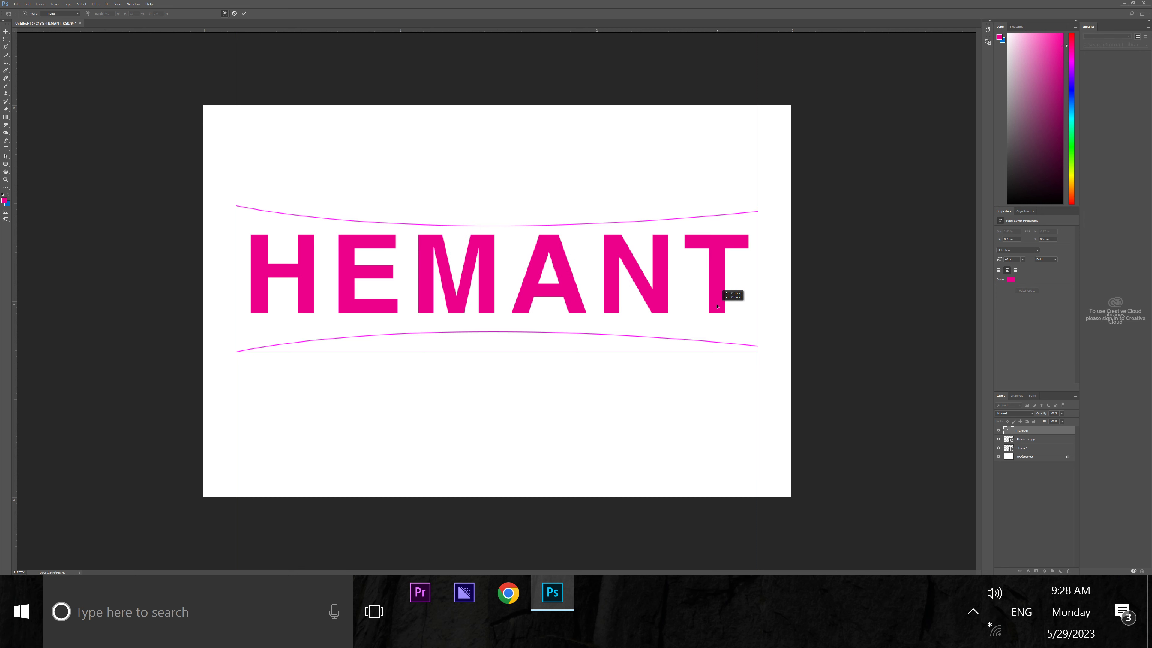
{"action": "left_click_drag", "start_coordinate": [714, 307], "coordinate": [719, 308]}
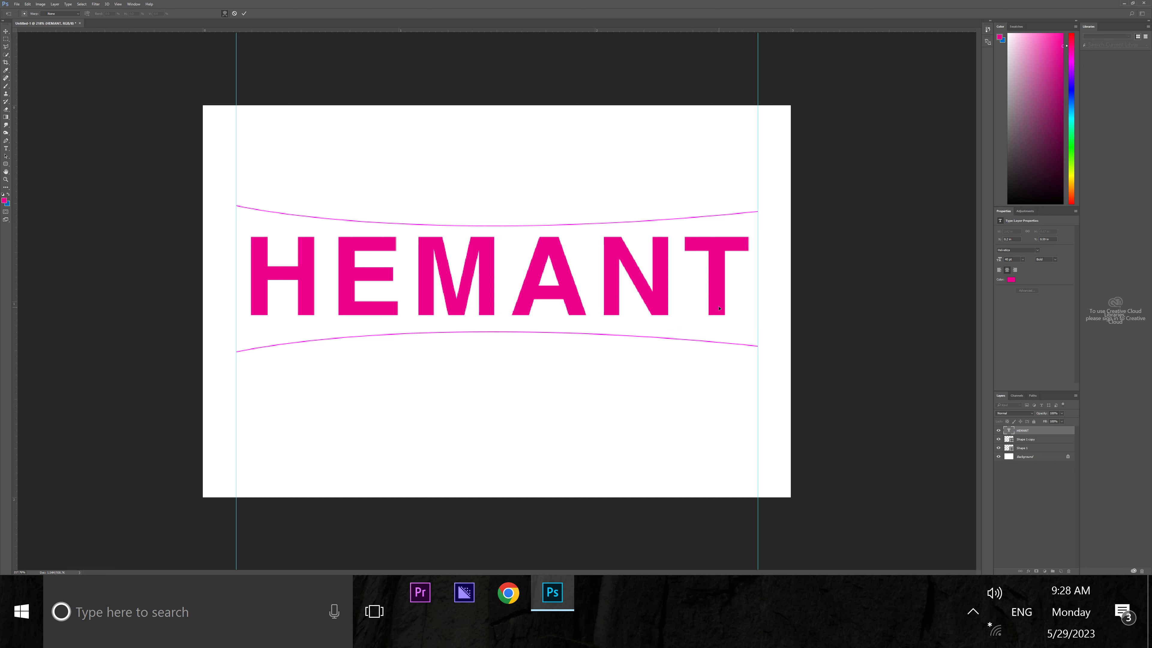
{"action": "key", "text": "ctrl+t"}
- Switch through Skew back to Free Transform and commit the HEMANT transform
{"action": "right_click", "coordinate": [719, 308]}
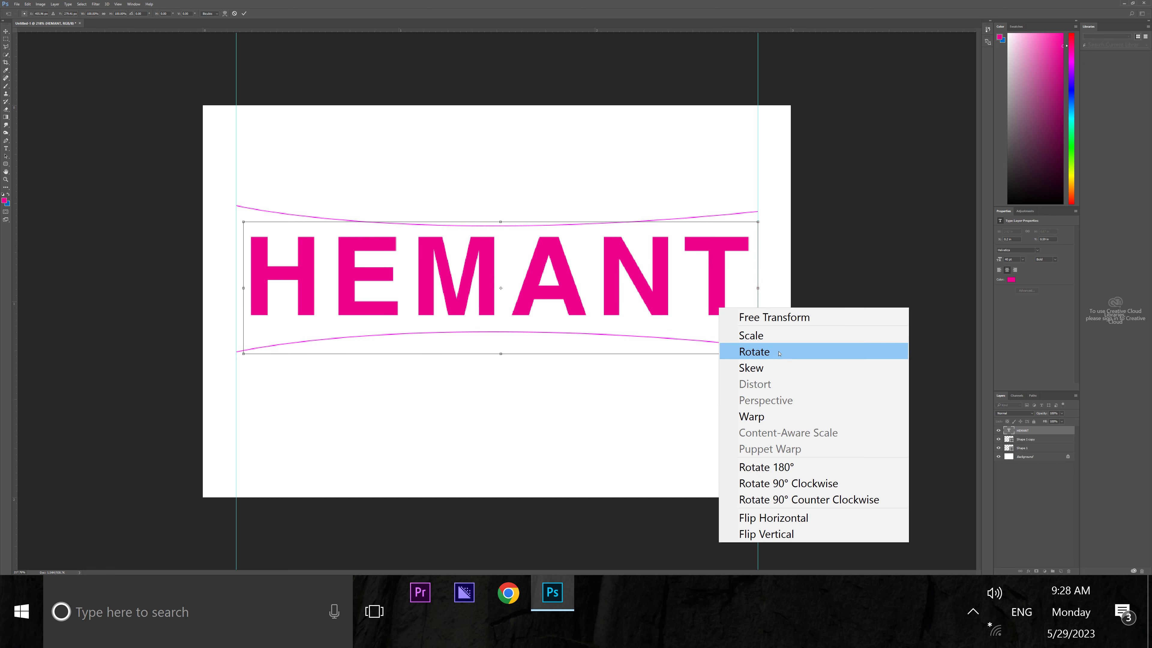
{"action": "left_click", "coordinate": [773, 372]}
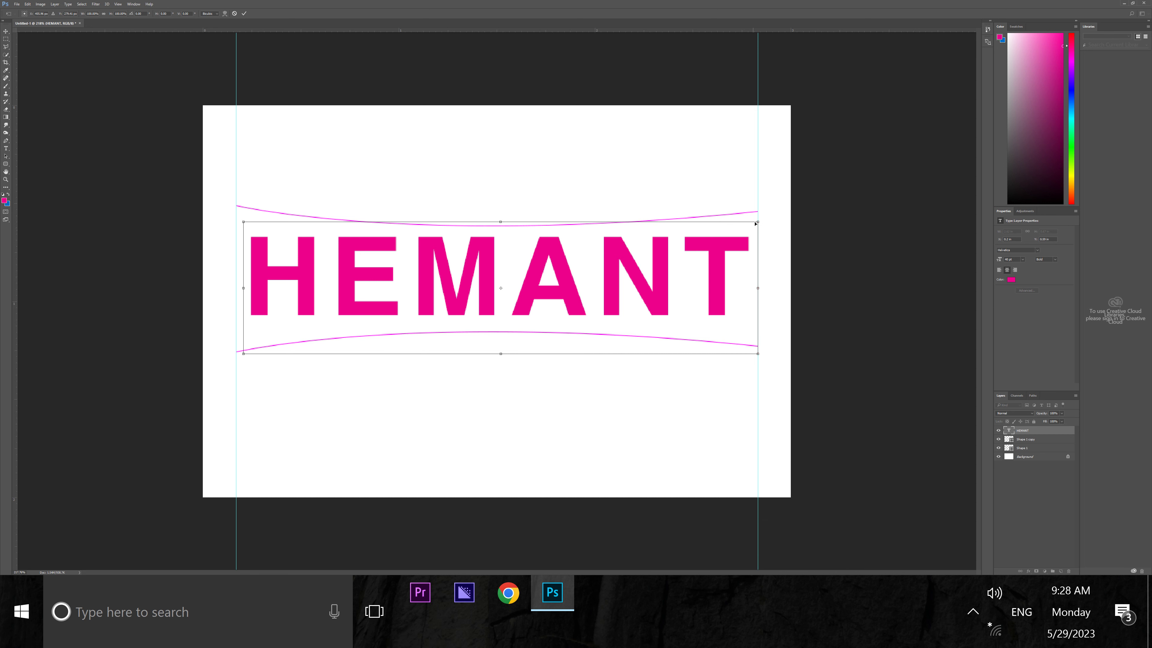
{"action": "right_click", "coordinate": [705, 256]}
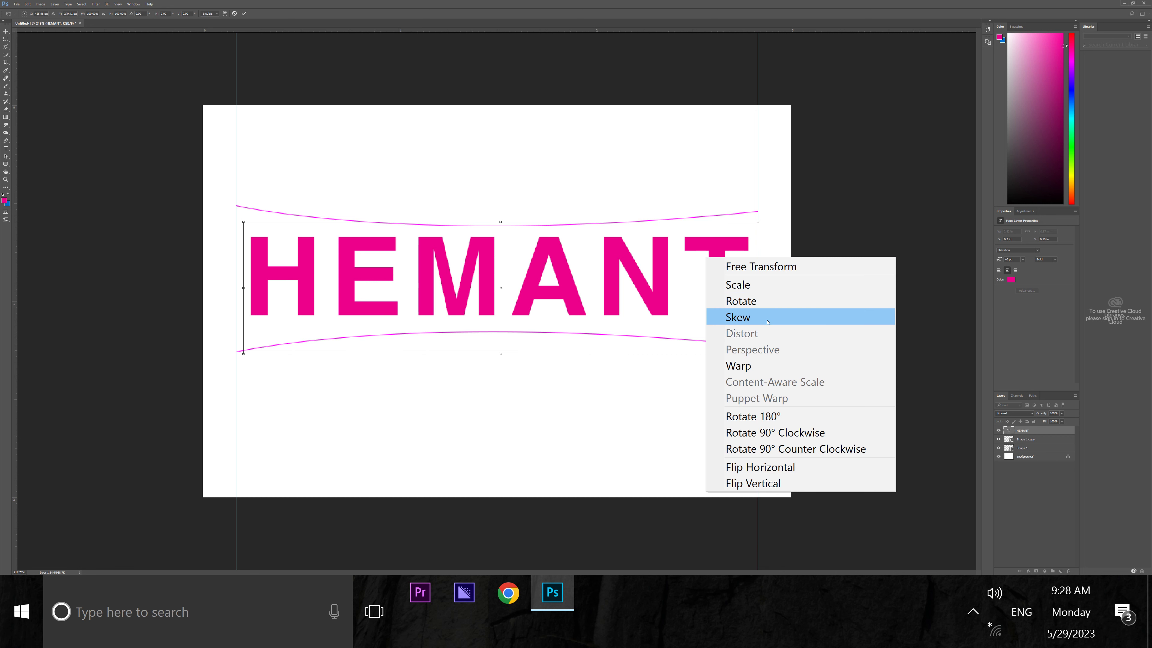
{"action": "left_click", "coordinate": [804, 269]}
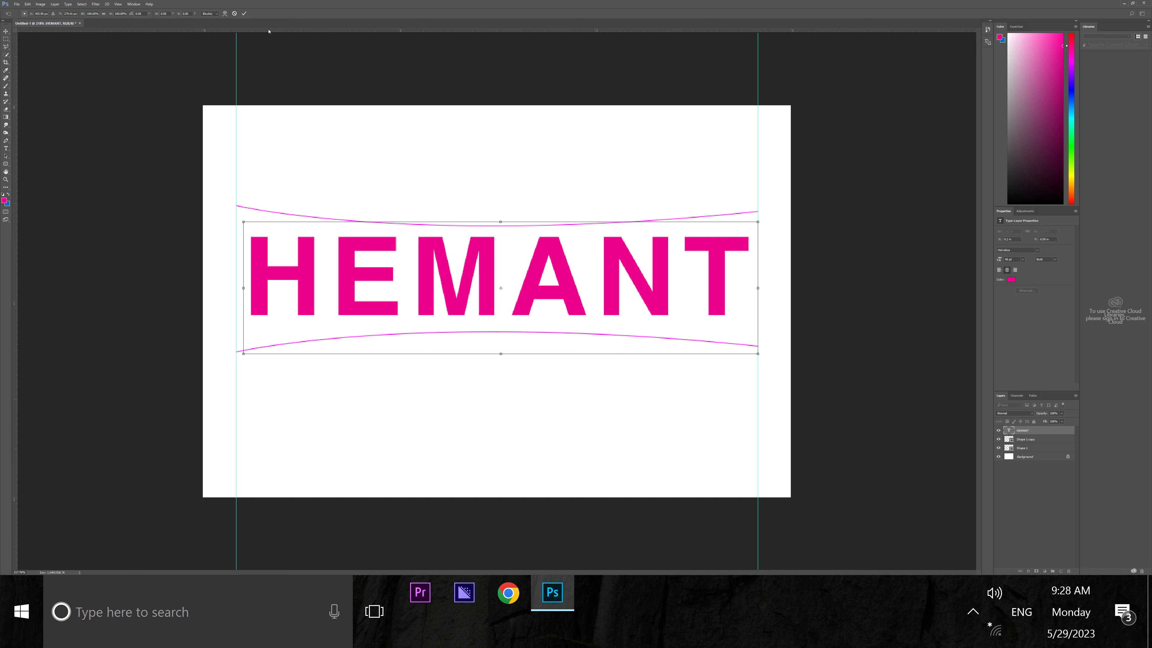
{"action": "left_click", "coordinate": [244, 13]}
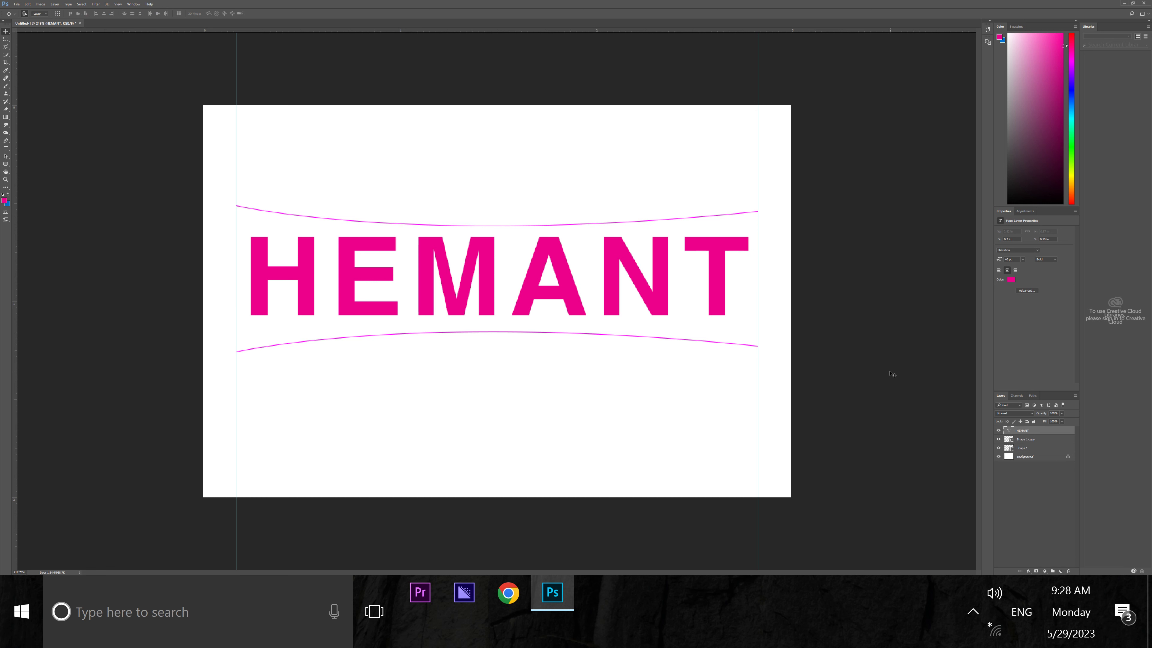
- Nudge HEMANT down slightly, duplicate it with Ctrl+J, and hide the original text layer
{"action": "key", "text": "Down"}
{"action": "key", "text": "Down"}
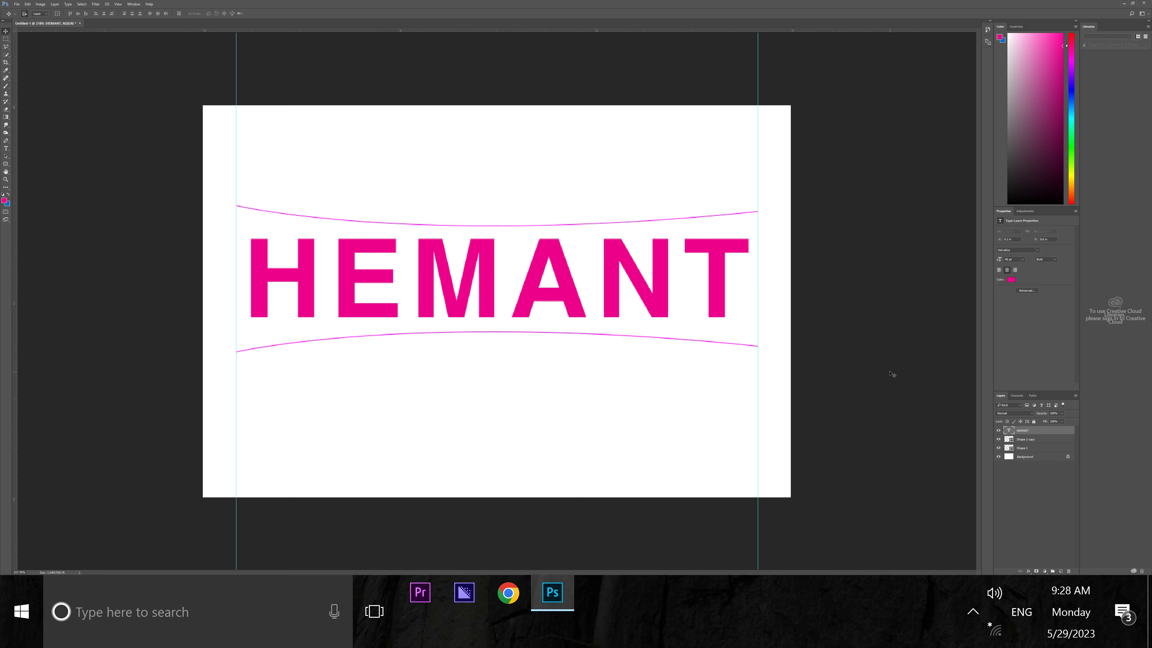
{"action": "key", "text": "Down"}
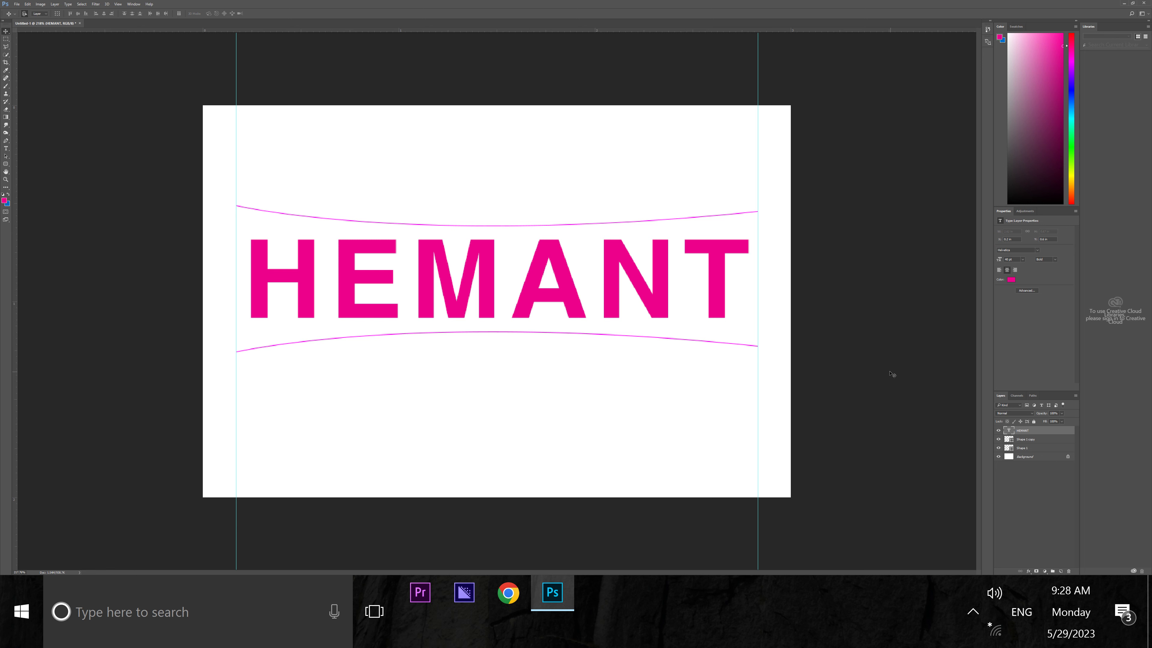
{"action": "key", "text": "ctrl+j"}
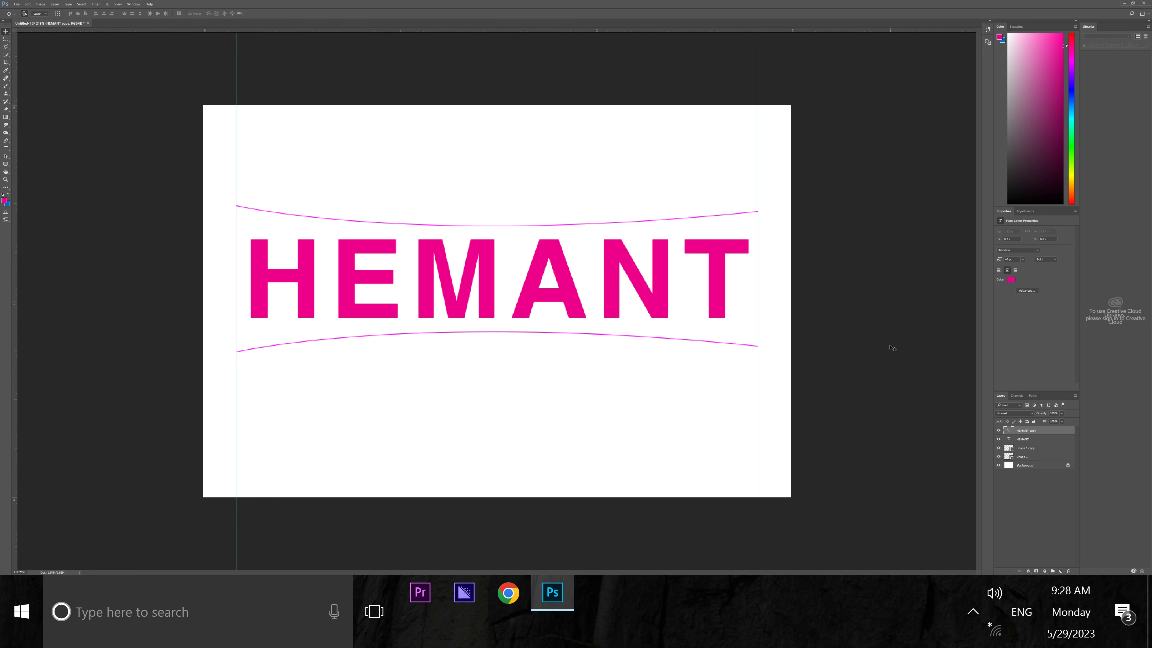
{"action": "left_click", "coordinate": [1023, 440]}
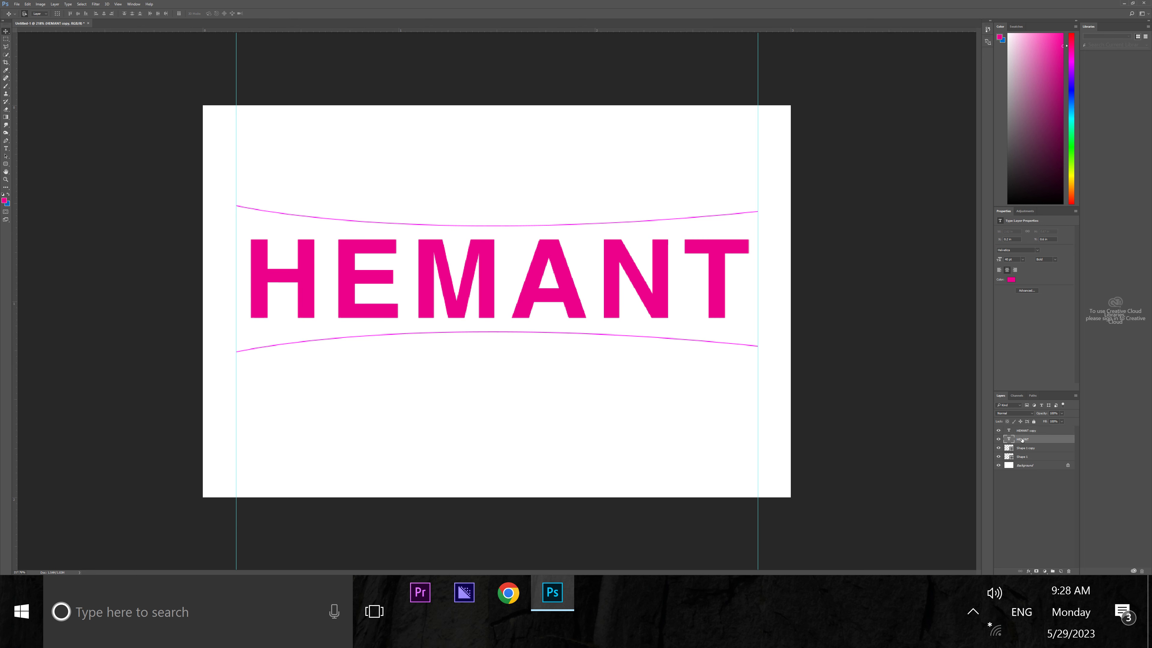
{"action": "left_click", "coordinate": [998, 440]}
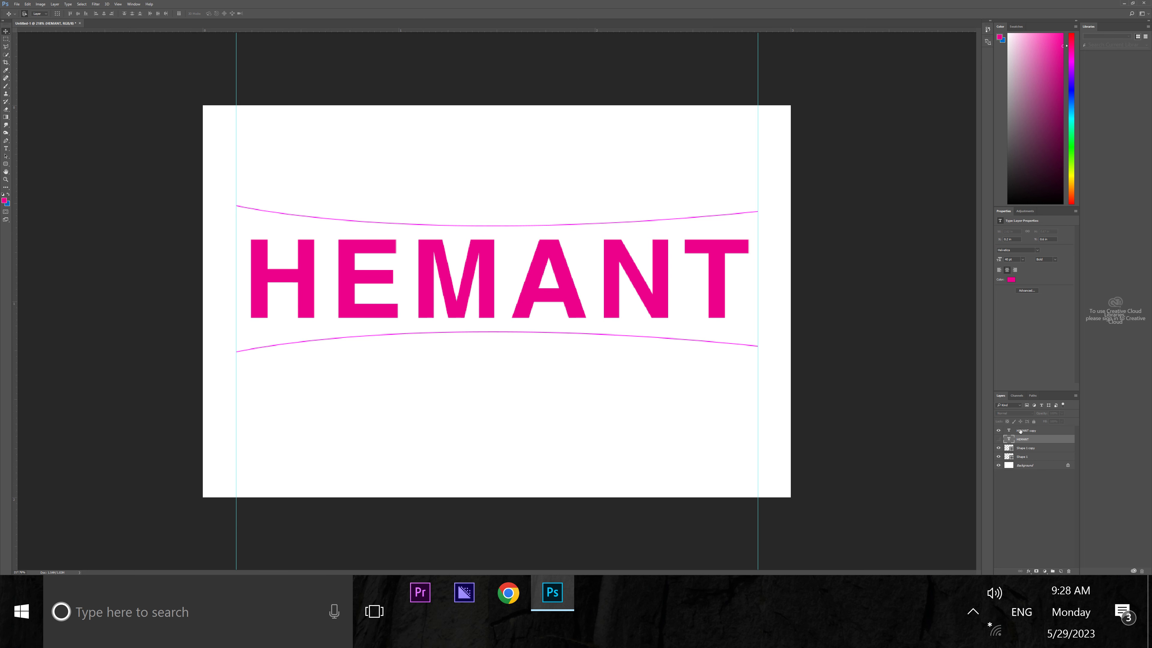
- Rasterize the HEMANT copy layer into pixels
{"action": "left_click", "coordinate": [1021, 432]}
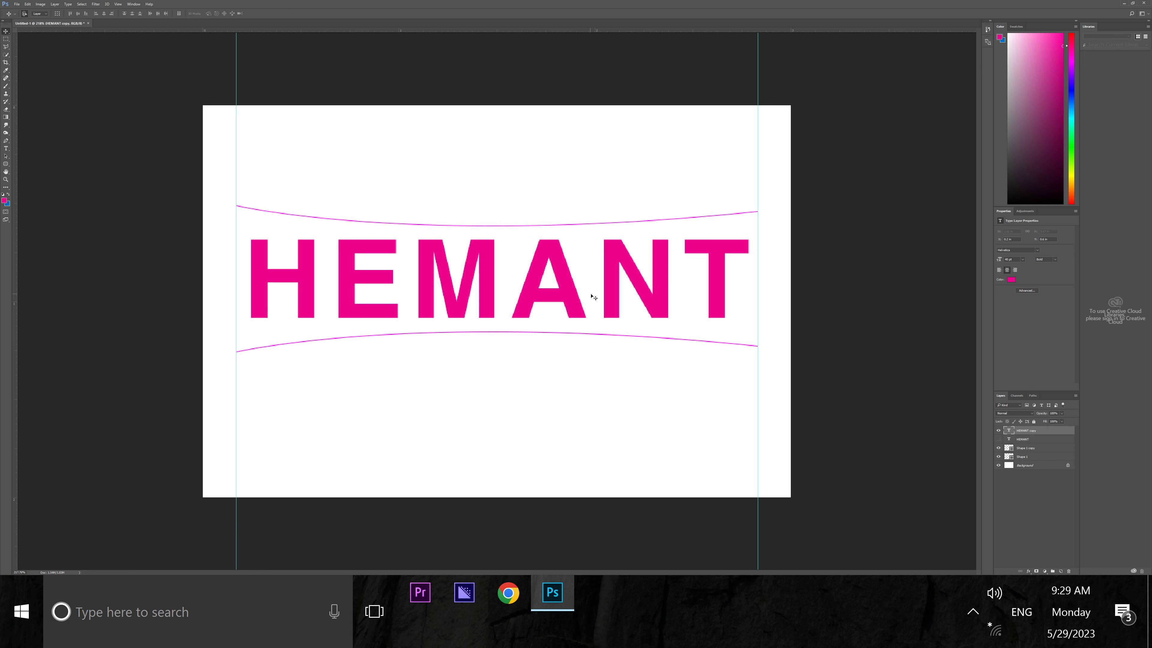
{"action": "right_click", "coordinate": [611, 307]}
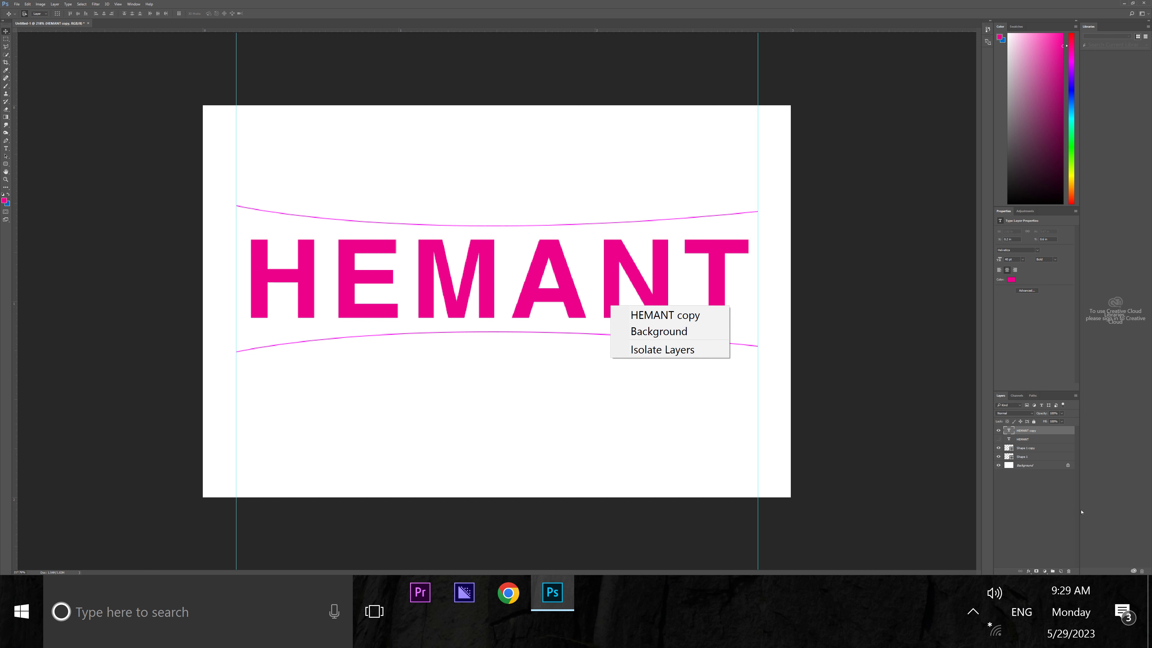
{"action": "left_click", "coordinate": [1021, 499]}
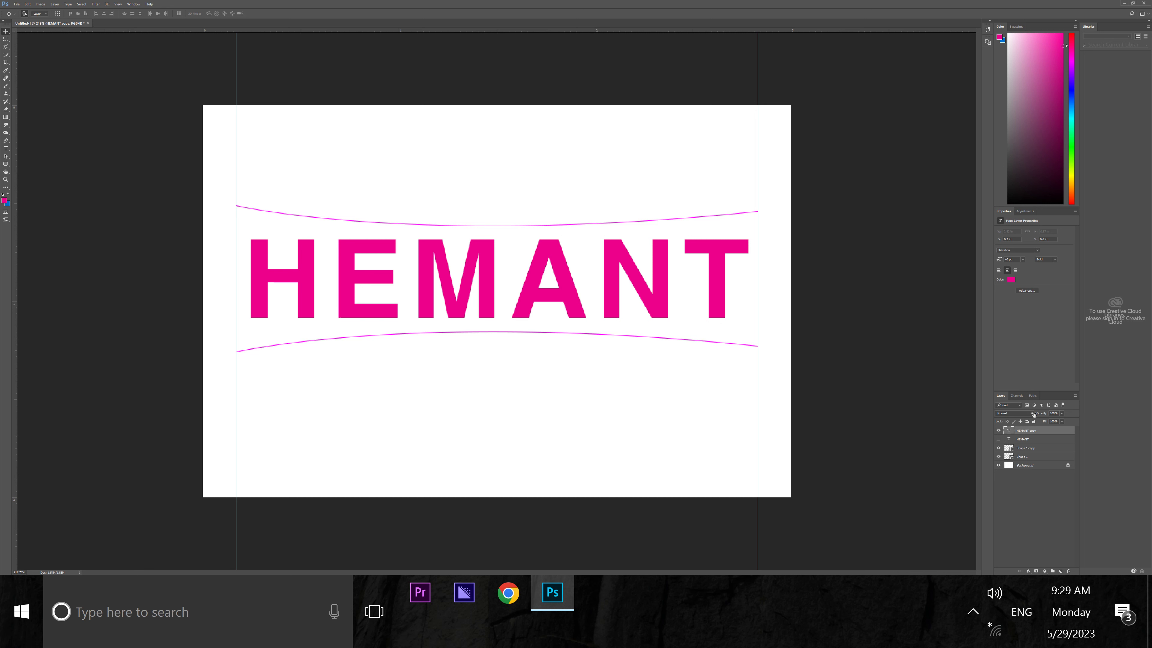
{"action": "right_click", "coordinate": [1033, 434]}
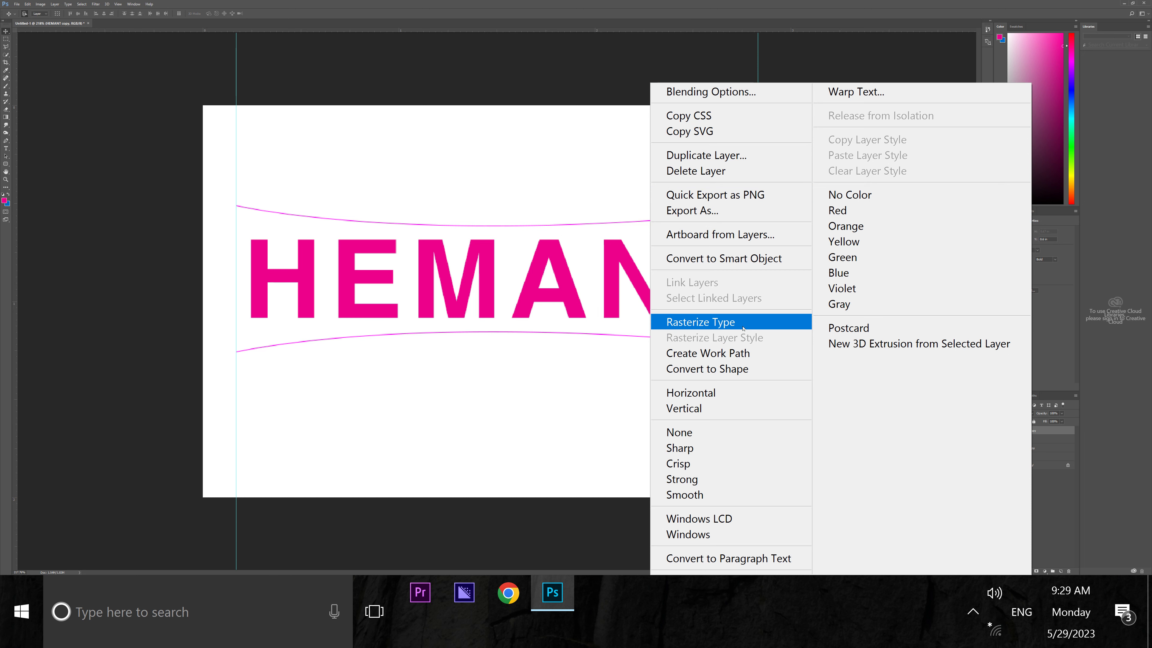
{"action": "left_click", "coordinate": [743, 325]}
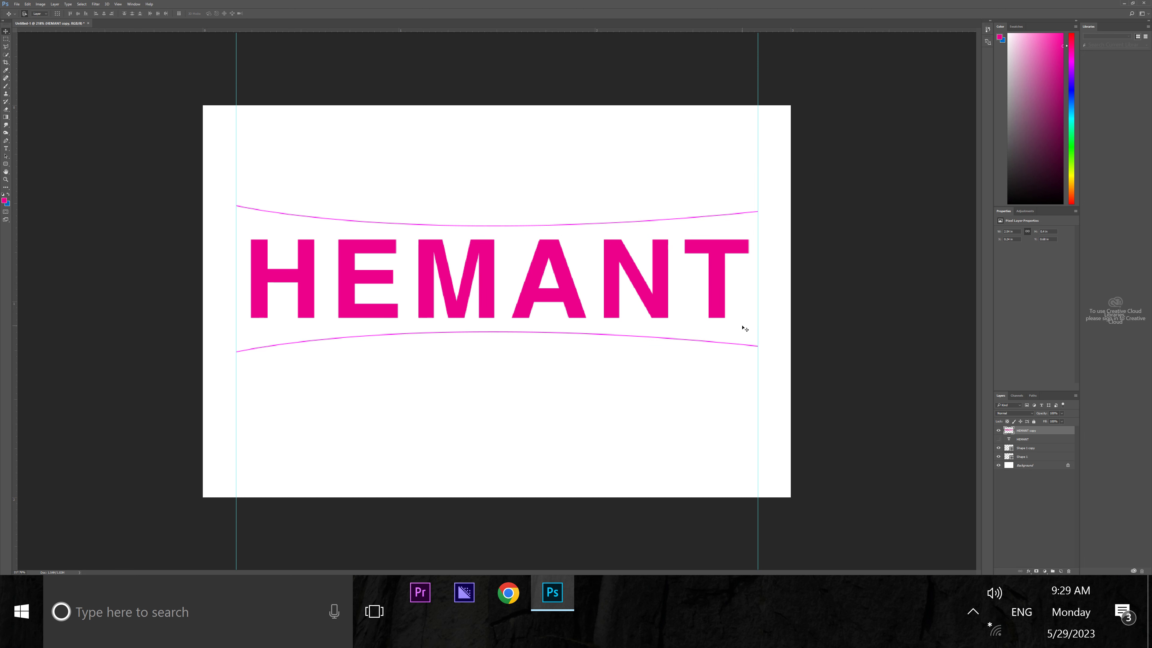
- Distort the HEMANT copy so its four corners reach the ends of the upper and lower magenta curves
{"action": "key", "text": "ctrl+t"}
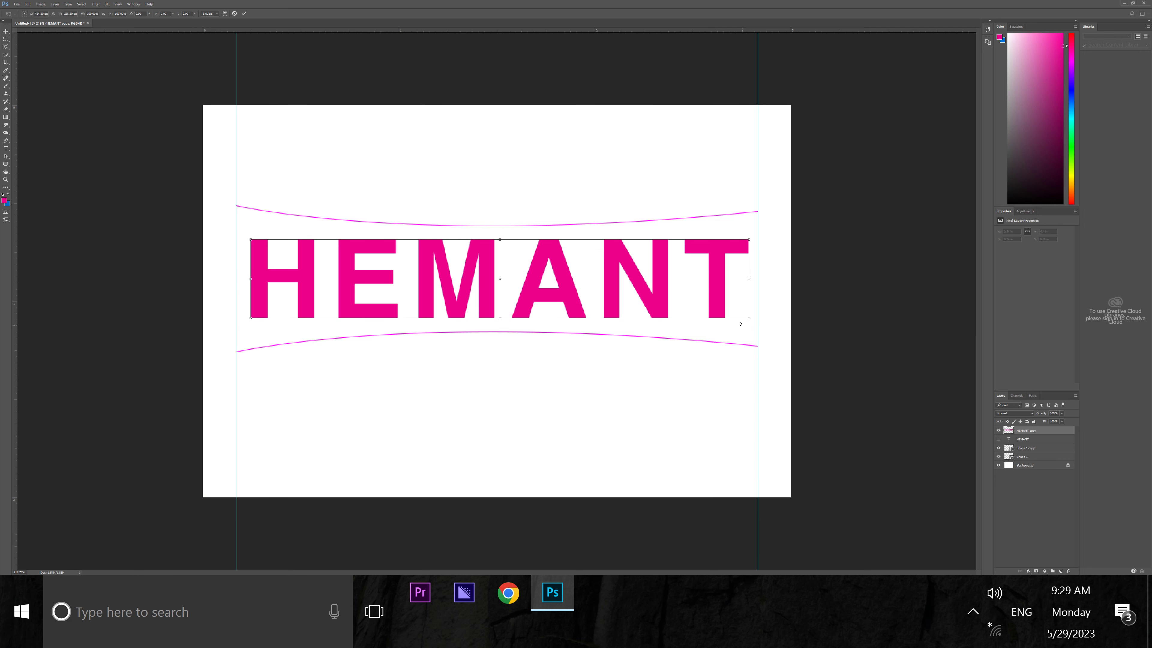
{"action": "right_click", "coordinate": [721, 297]}
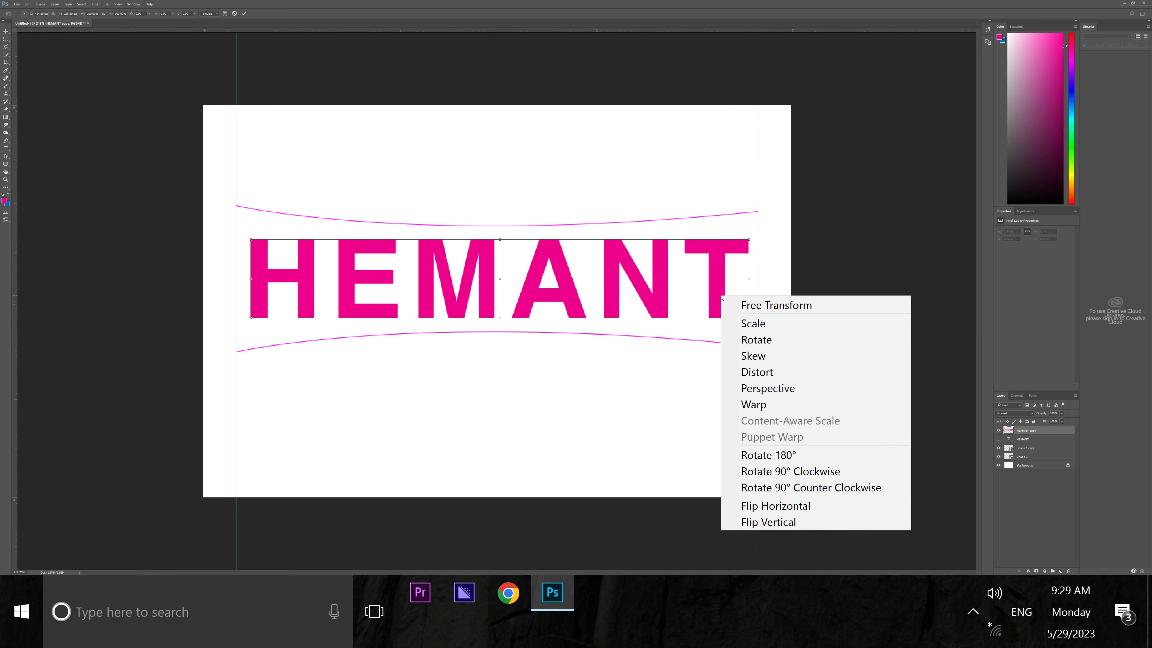
{"action": "left_click", "coordinate": [763, 372]}
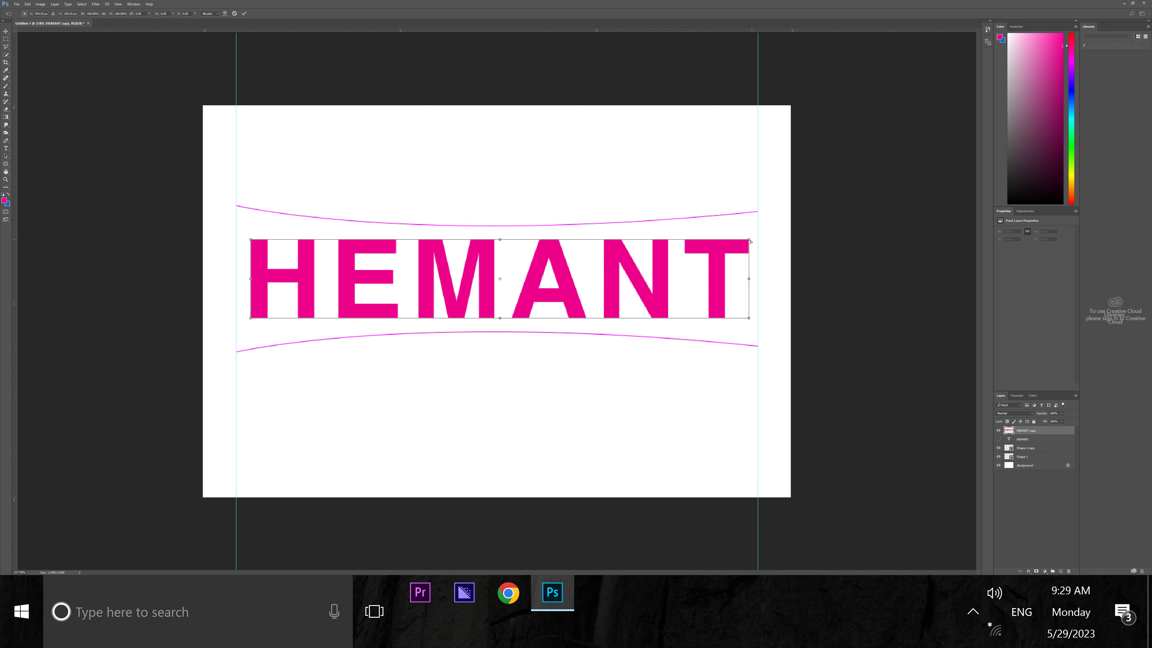
{"action": "left_click_drag", "start_coordinate": [749, 240], "coordinate": [758, 211]}
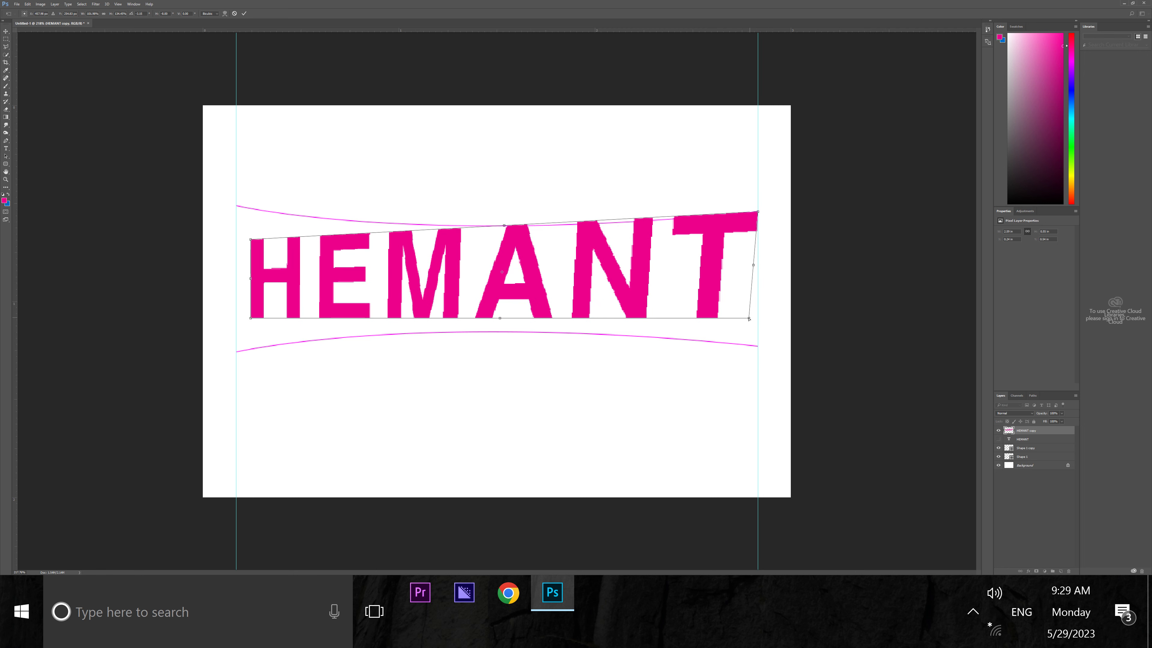
{"action": "left_click_drag", "start_coordinate": [750, 319], "coordinate": [759, 348]}
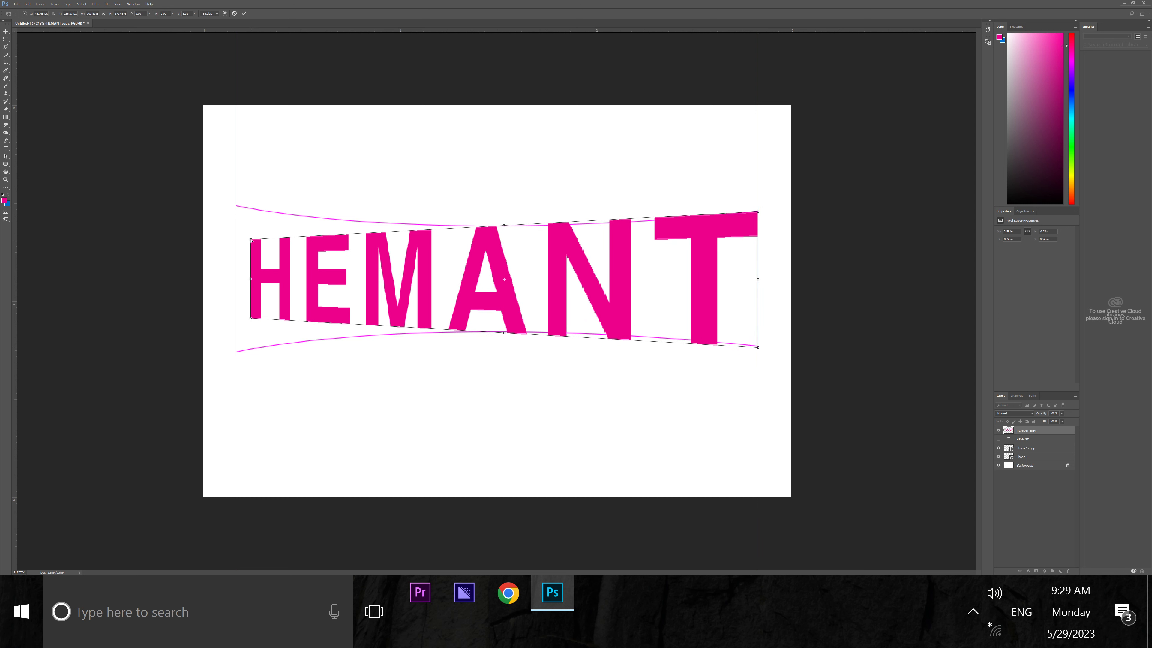
{"action": "left_click_drag", "start_coordinate": [251, 239], "coordinate": [237, 206]}
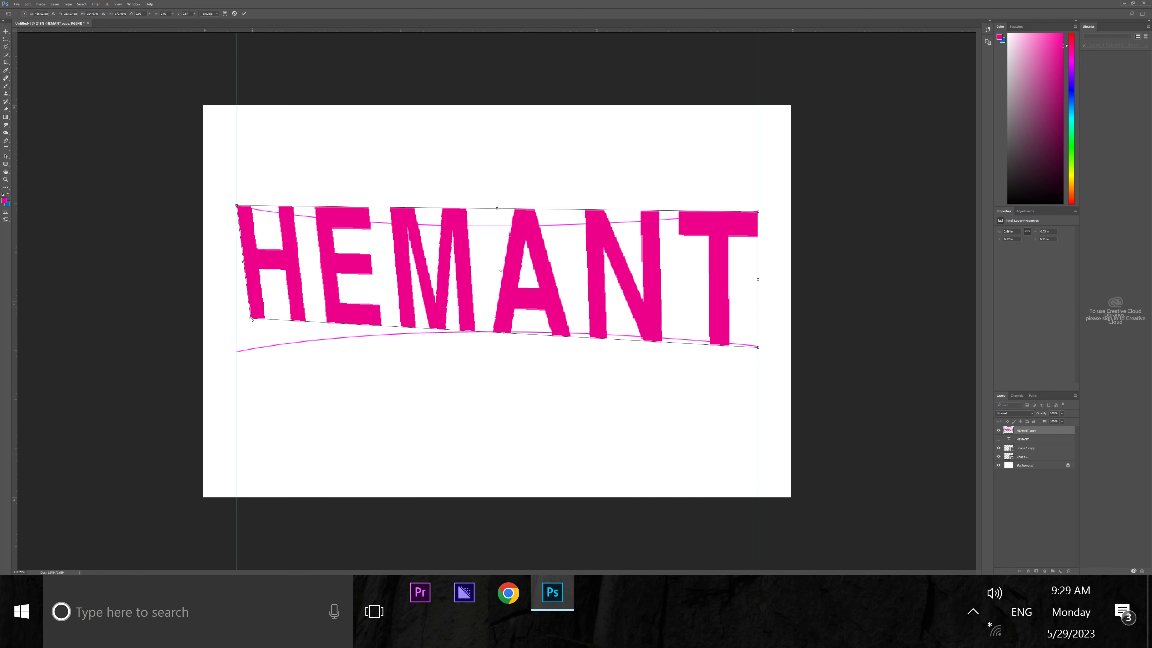
{"action": "left_click_drag", "start_coordinate": [251, 319], "coordinate": [237, 352]}
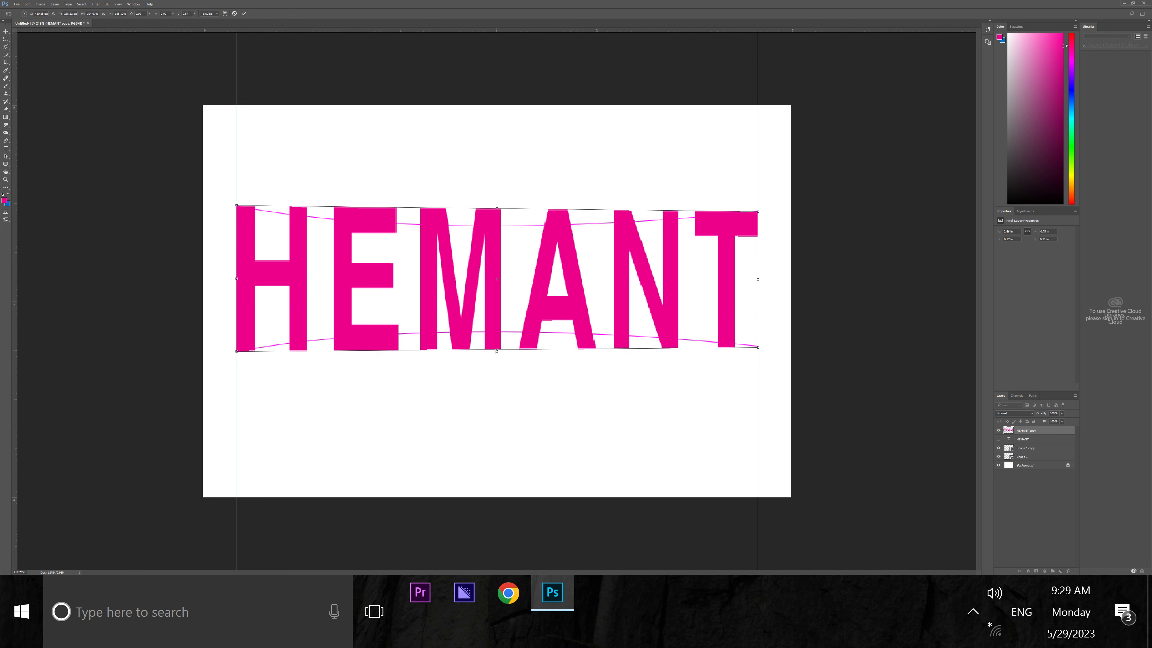
{"action": "right_click", "coordinate": [529, 343]}
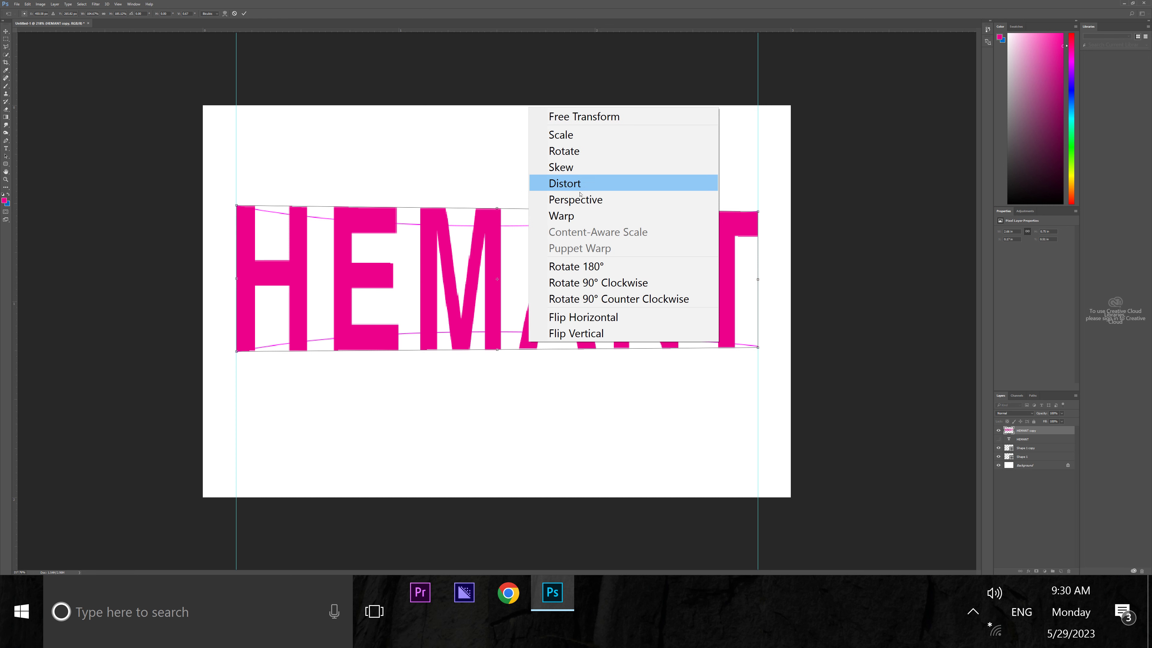
- Warp the bottom edge of the HEMANT letters to follow the lower magenta curve
{"action": "left_click", "coordinate": [574, 215]}
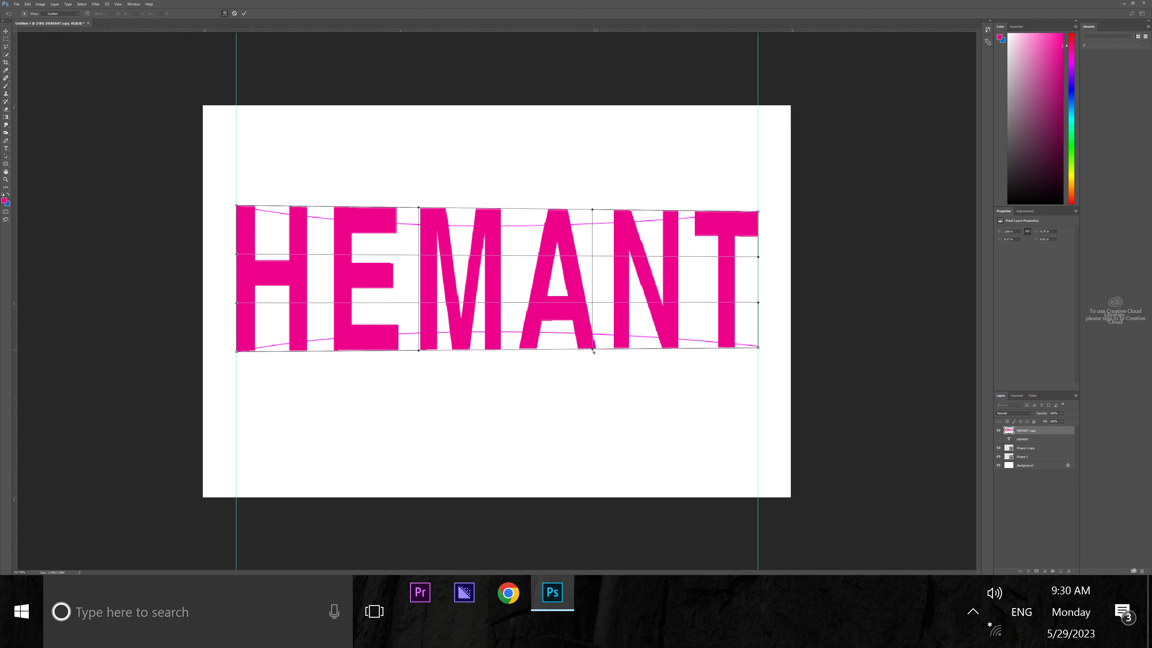
{"action": "left_click_drag", "start_coordinate": [592, 350], "coordinate": [589, 320]}
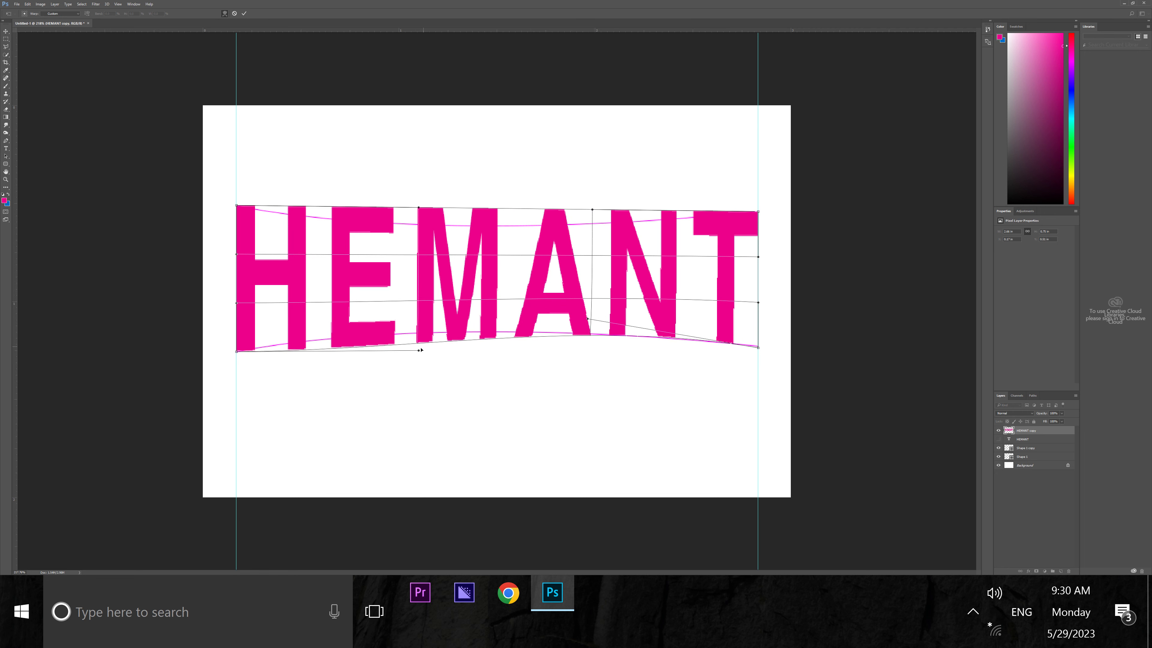
{"action": "left_click_drag", "start_coordinate": [419, 350], "coordinate": [417, 325]}
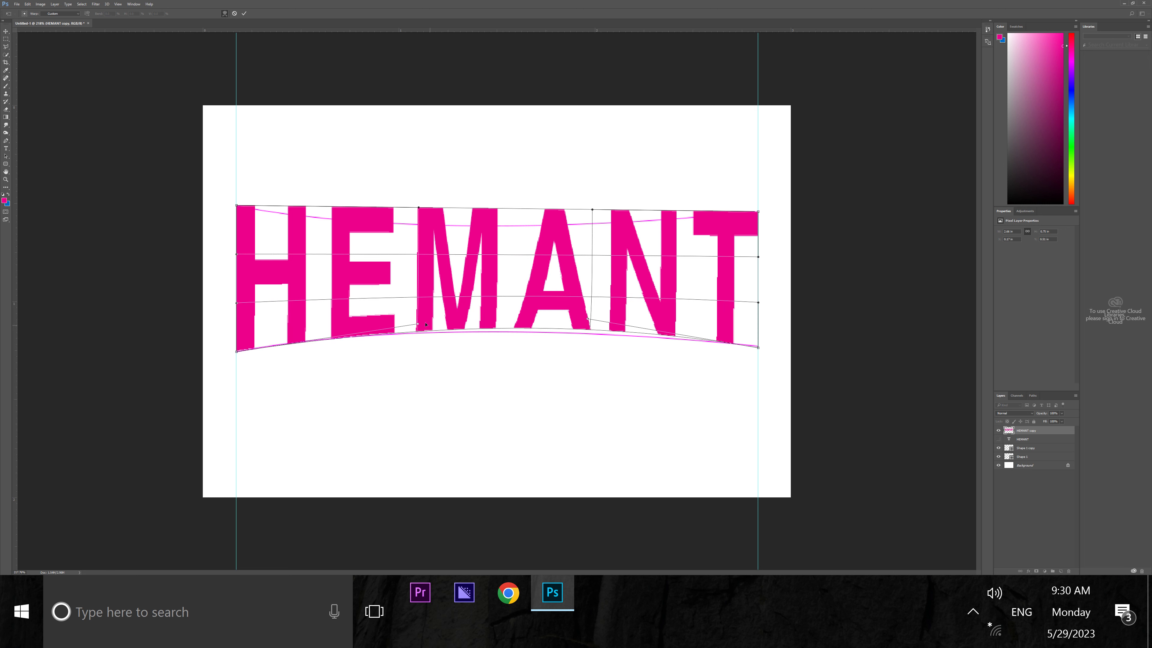
{"action": "left_click_drag", "start_coordinate": [419, 324], "coordinate": [424, 328]}
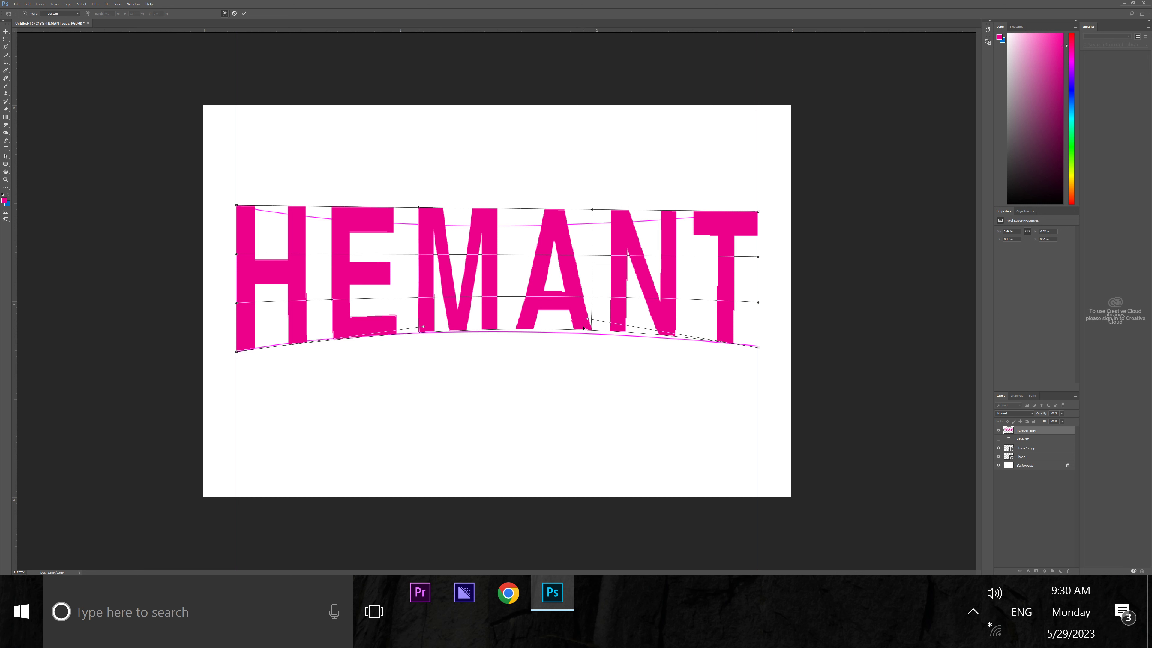
{"action": "left_click_drag", "start_coordinate": [588, 319], "coordinate": [583, 327]}
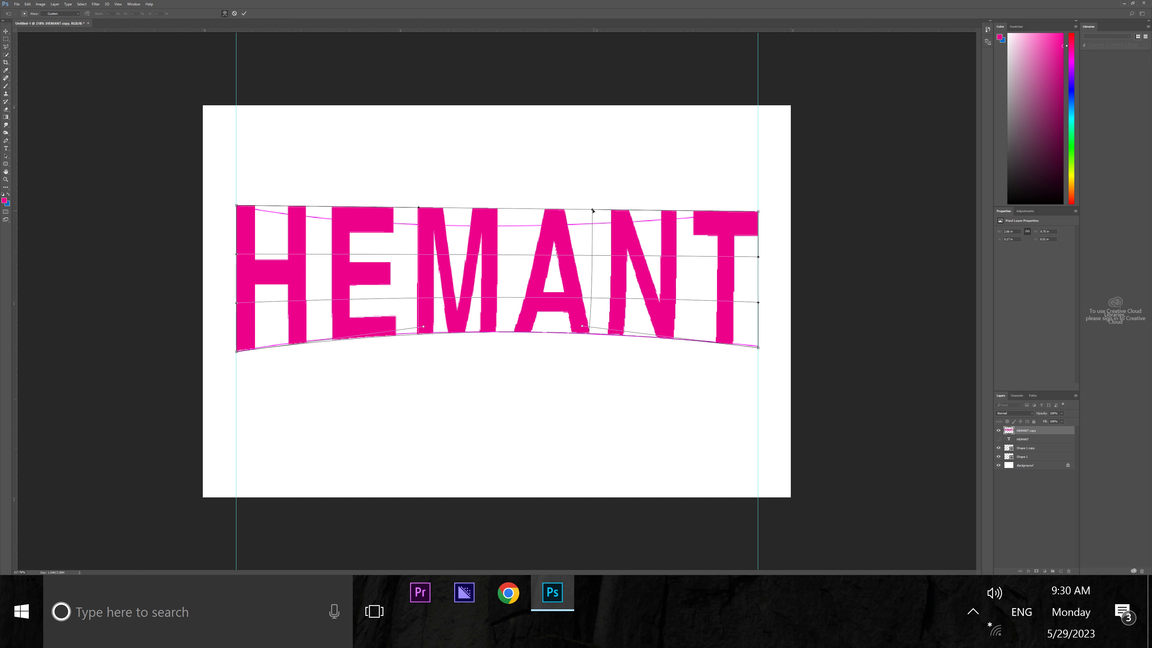
- Bend the letters' top edge along the upper curve, commit the warp, and hide the lower curve layer
{"action": "mouse_move", "coordinate": [592, 210]}
{"action": "left_mouse_down"}
{"action": "mouse_move", "coordinate": [597, 240]}
{"action": "mouse_move", "coordinate": [586, 236]}
{"action": "left_mouse_up"}
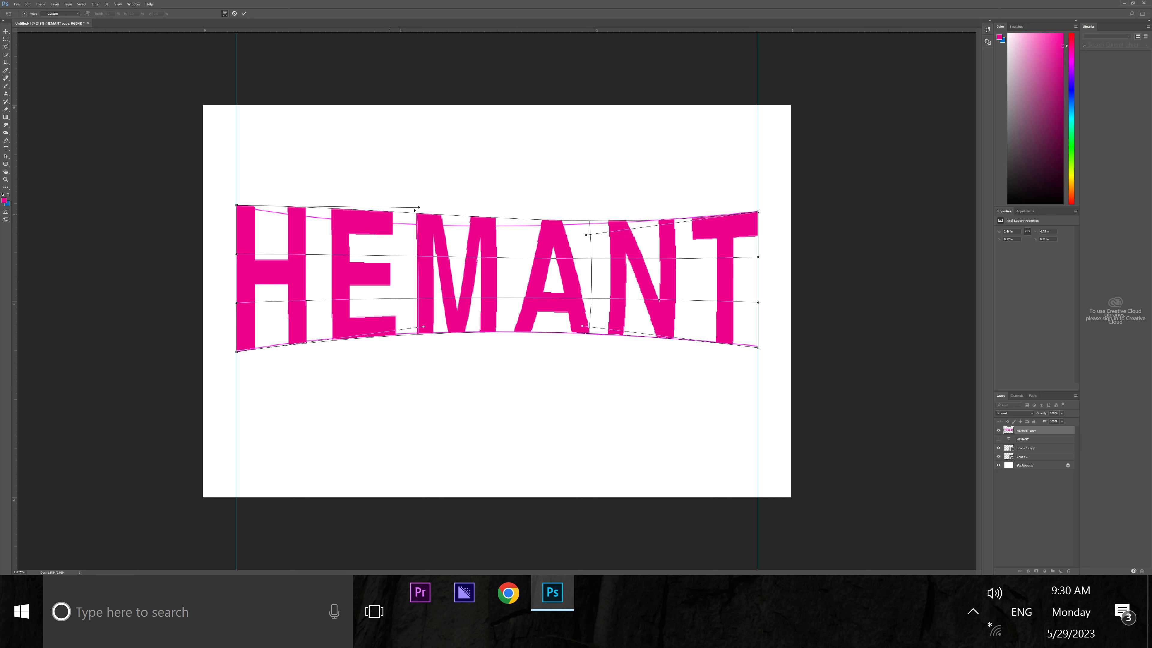
{"action": "left_click_drag", "start_coordinate": [419, 208], "coordinate": [418, 234]}
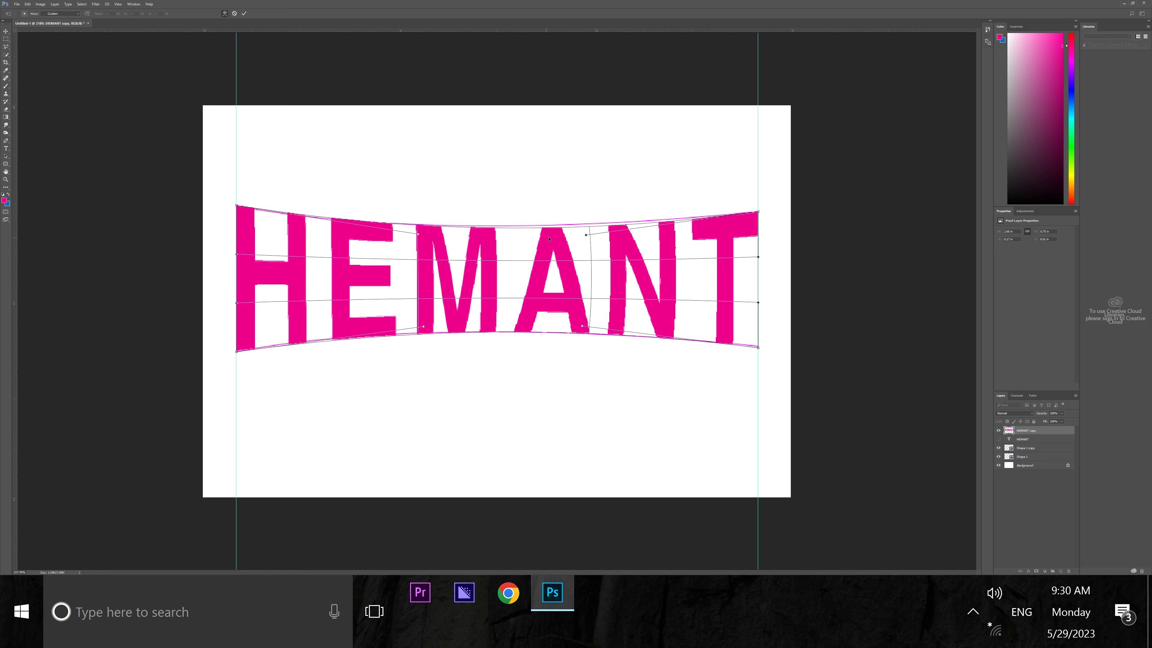
{"action": "left_click_drag", "start_coordinate": [585, 236], "coordinate": [588, 231]}
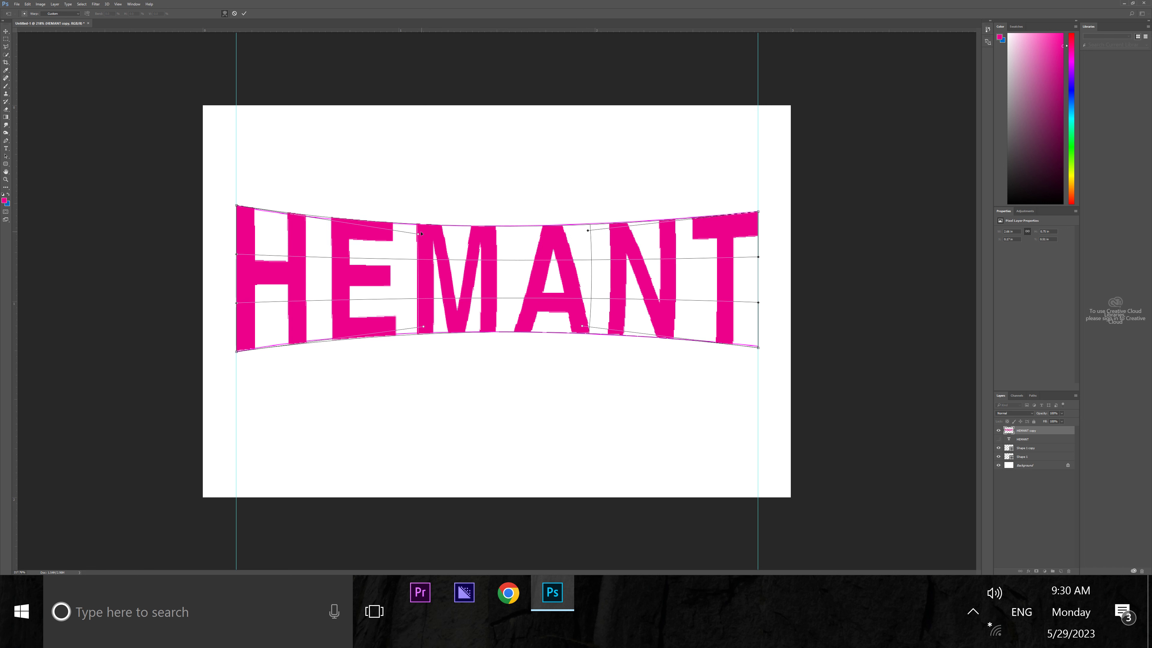
{"action": "left_click_drag", "start_coordinate": [419, 234], "coordinate": [419, 236]}
{"action": "left_click_drag", "start_coordinate": [587, 231], "coordinate": [589, 229]}
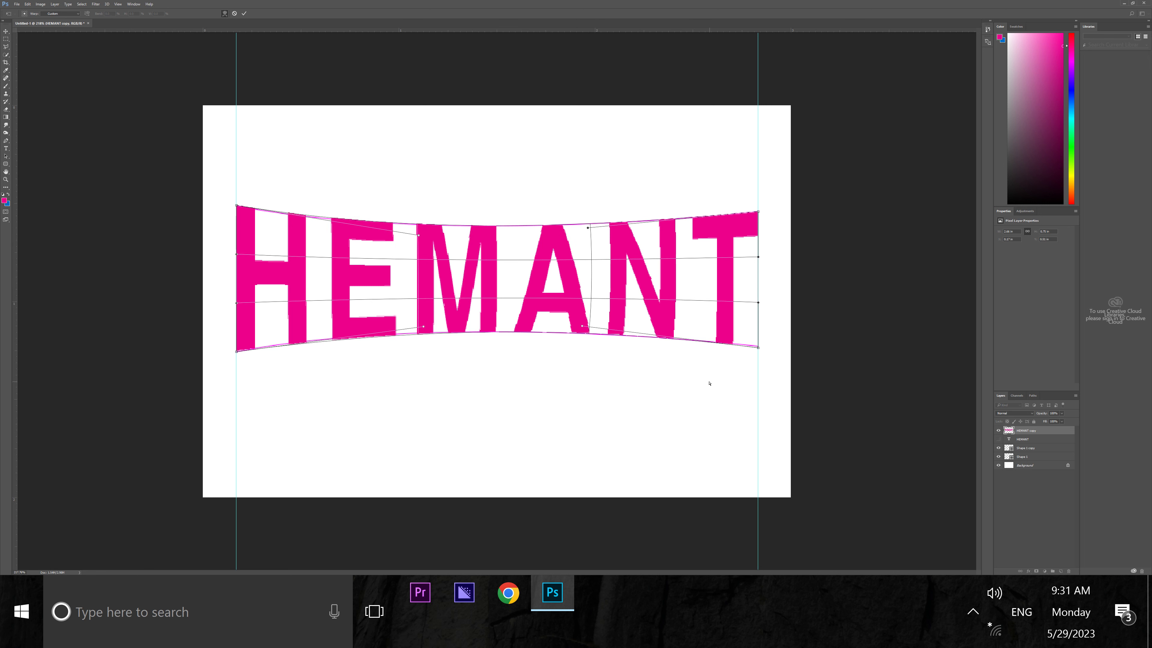
{"action": "left_click", "coordinate": [244, 13]}
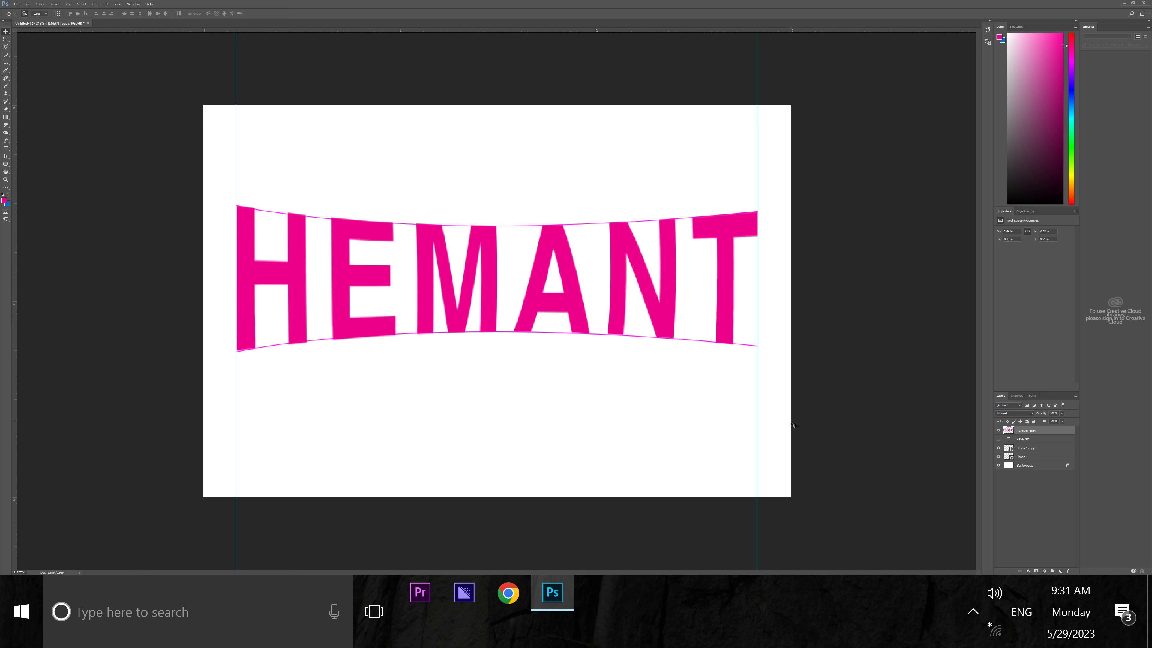
{"action": "left_click", "coordinate": [1038, 448]}
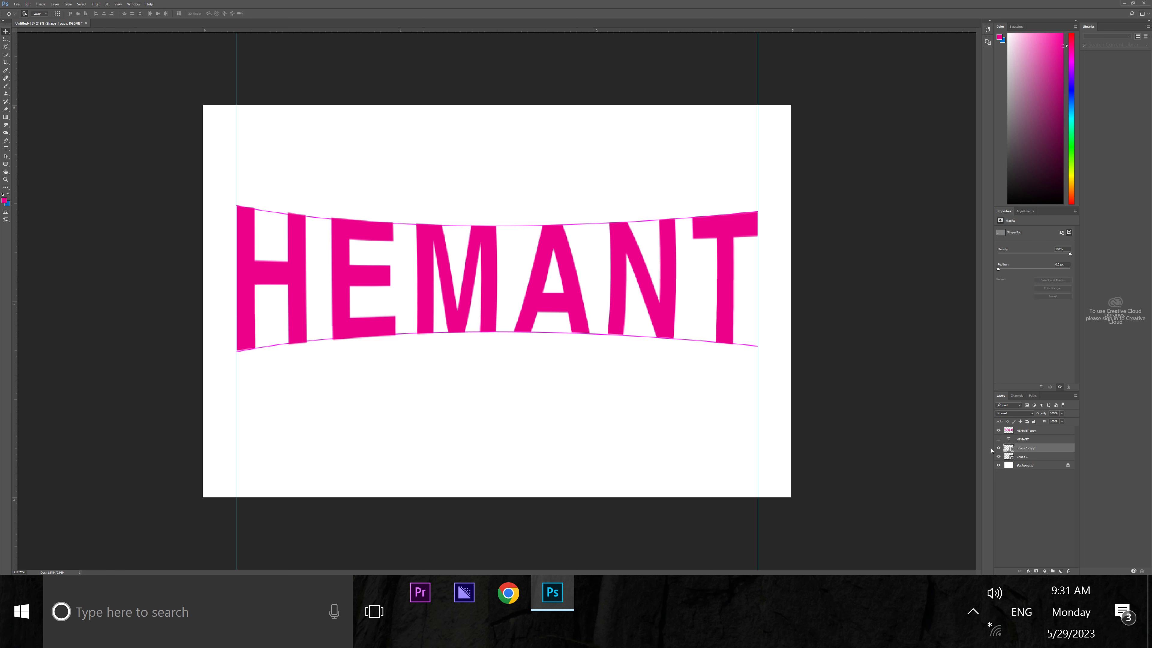
{"action": "left_click", "coordinate": [998, 448]}
- Hide the upper magenta curve and clear all guides from the canvas
{"action": "left_click", "coordinate": [998, 457]}
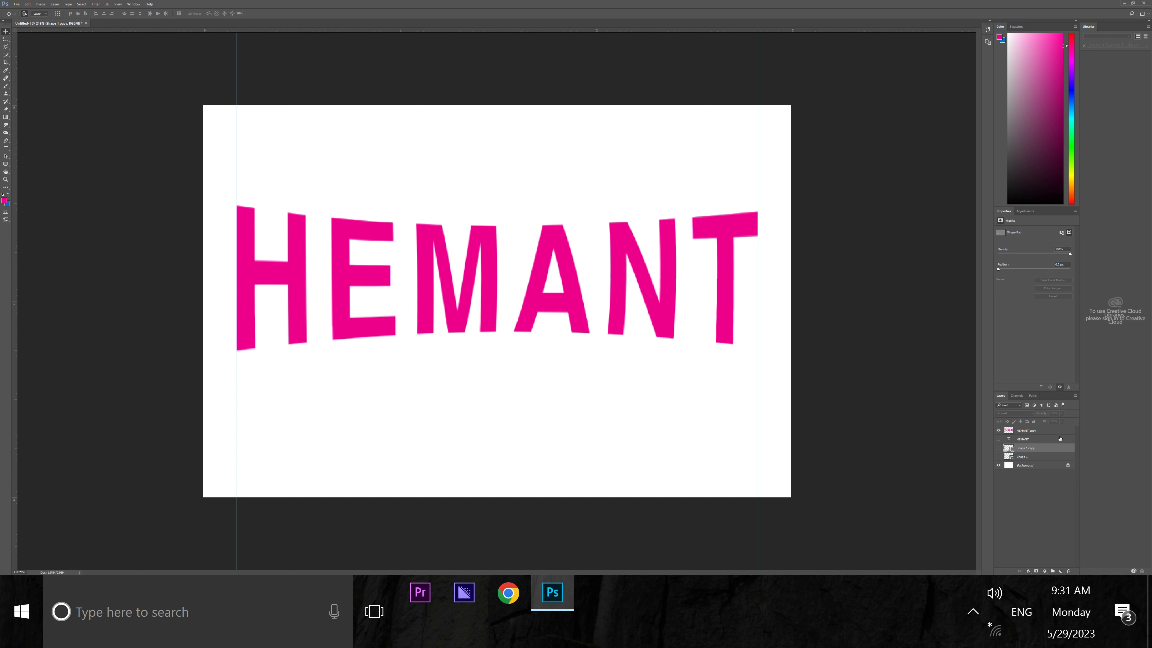
{"action": "left_click", "coordinate": [1047, 430]}
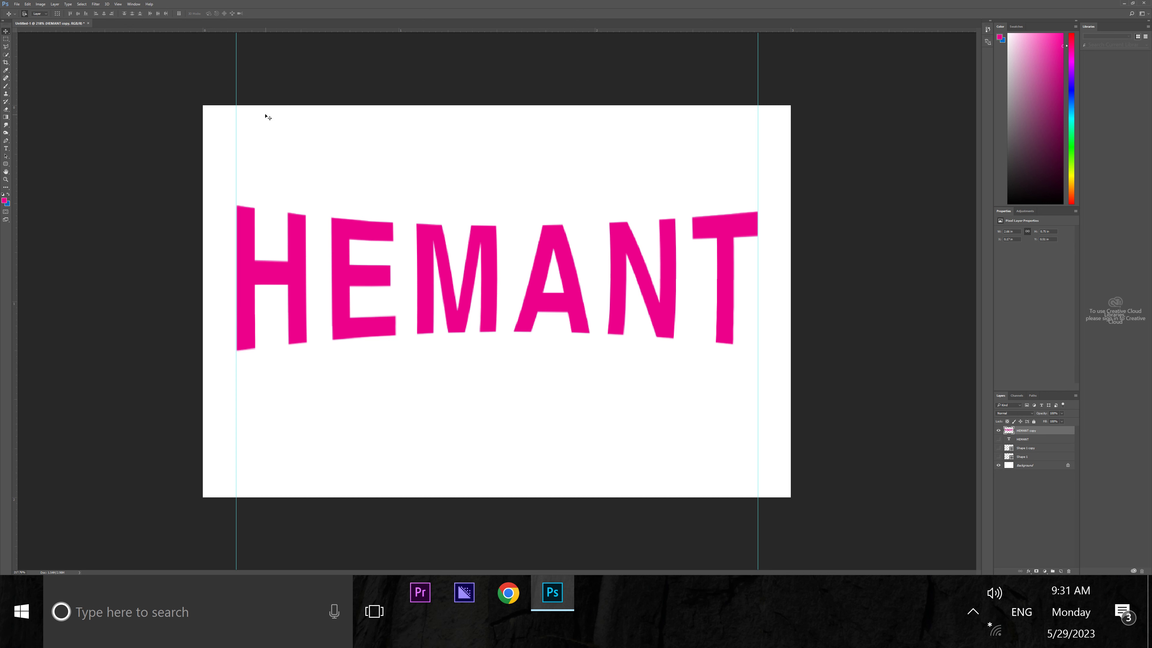
{"action": "key", "text": "alt+v"}
{"action": "key", "text": "e"}
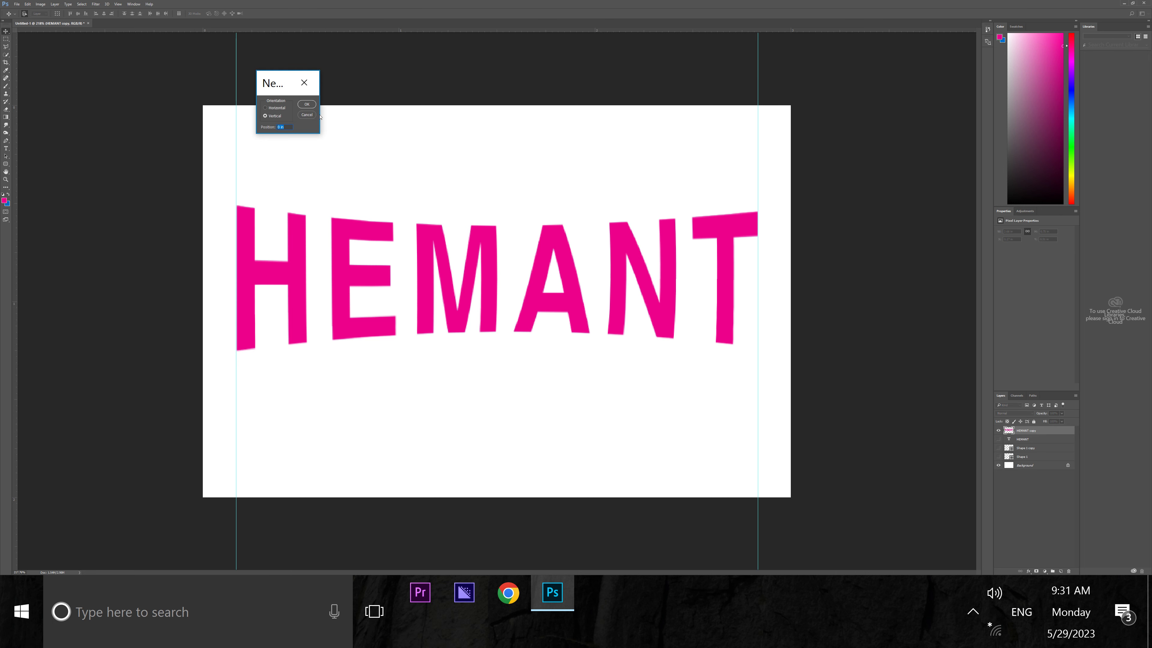
{"action": "left_click", "coordinate": [306, 115]}
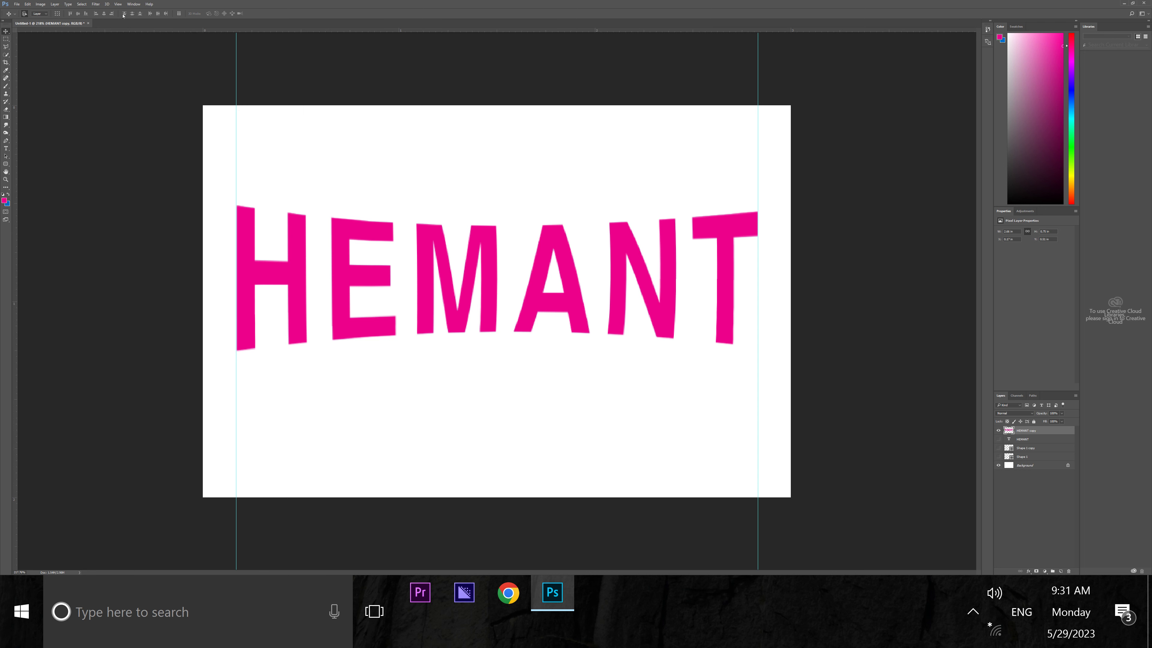
{"action": "left_click", "coordinate": [118, 4]}
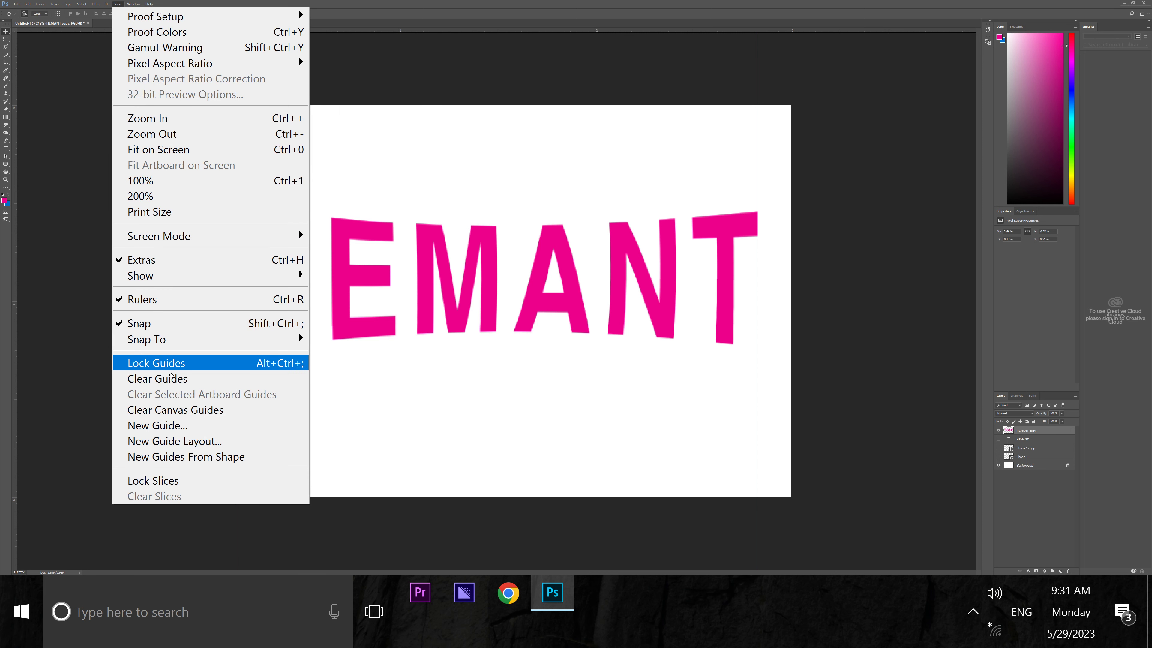
{"action": "left_click", "coordinate": [172, 379]}
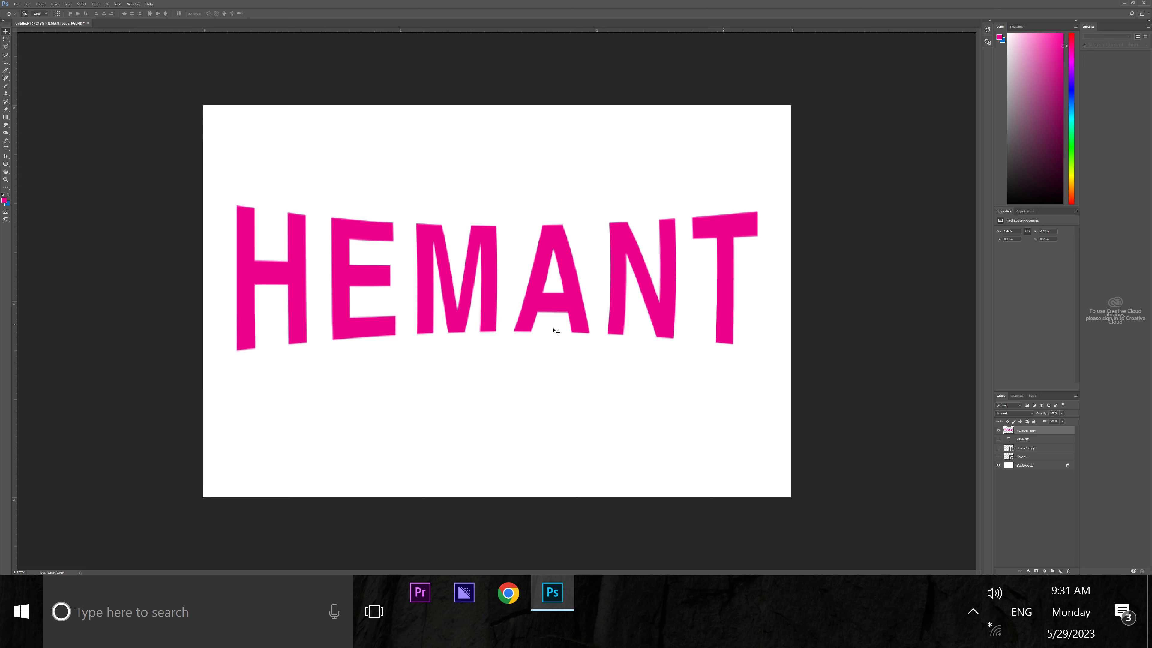
- Centre the warped HEMANT lettering vertically on the canvas and commit the transform
{"action": "key", "text": "ctrl+a"}
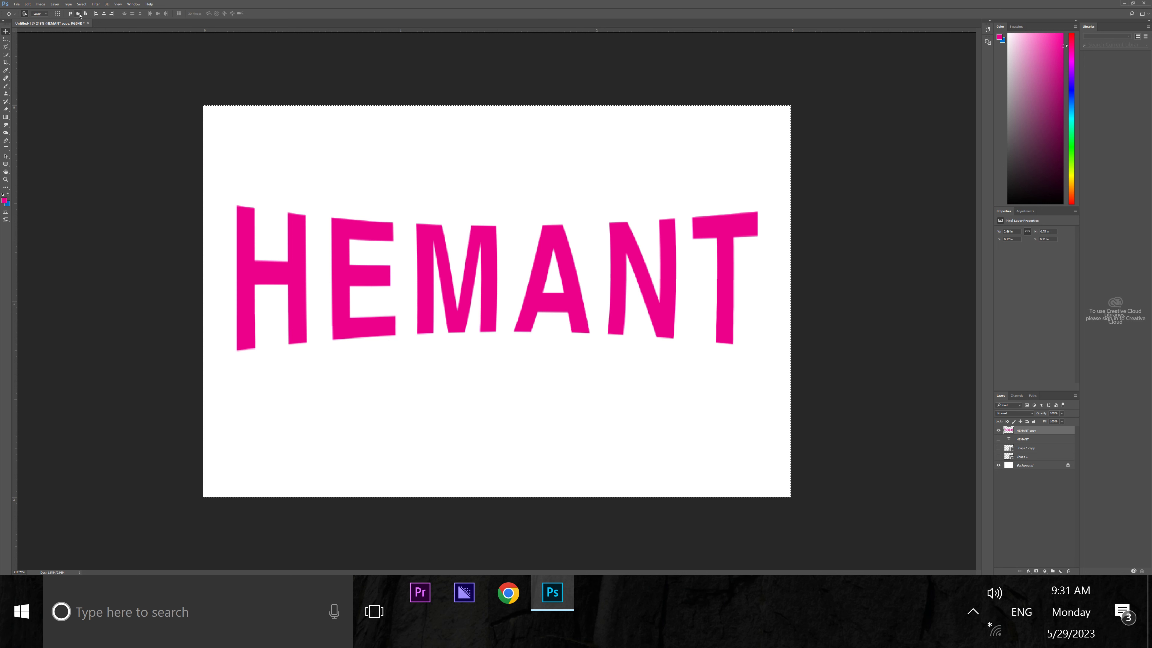
{"action": "left_click", "coordinate": [78, 14]}
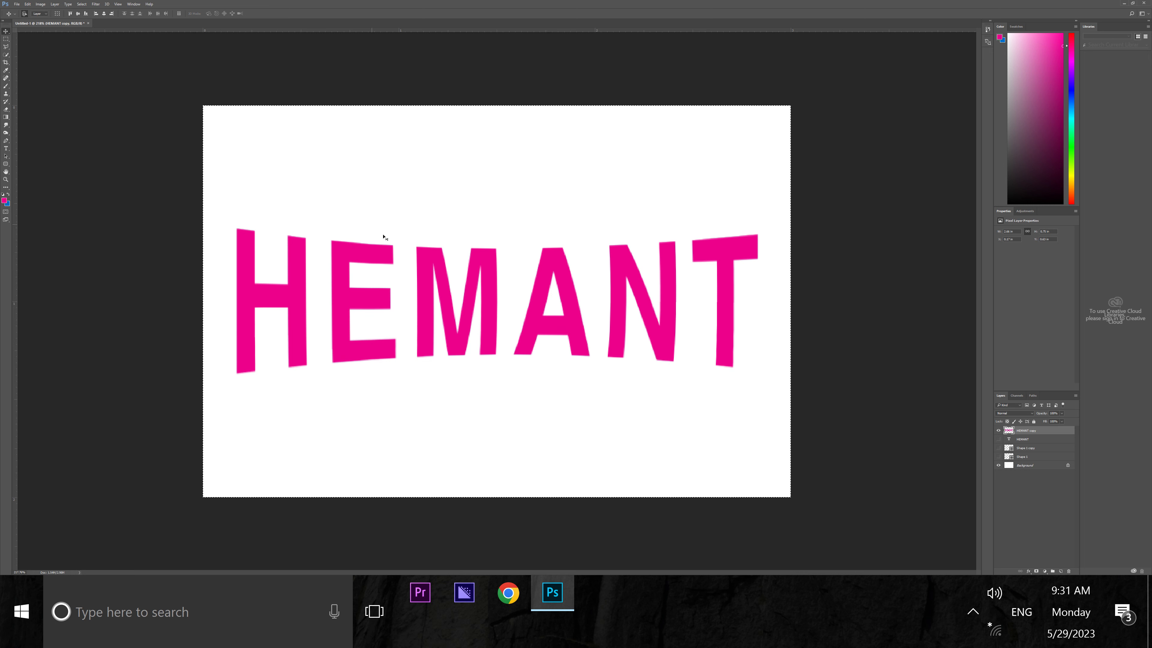
{"action": "key", "text": "ctrl+t"}
{"action": "left_click", "coordinate": [244, 13]}
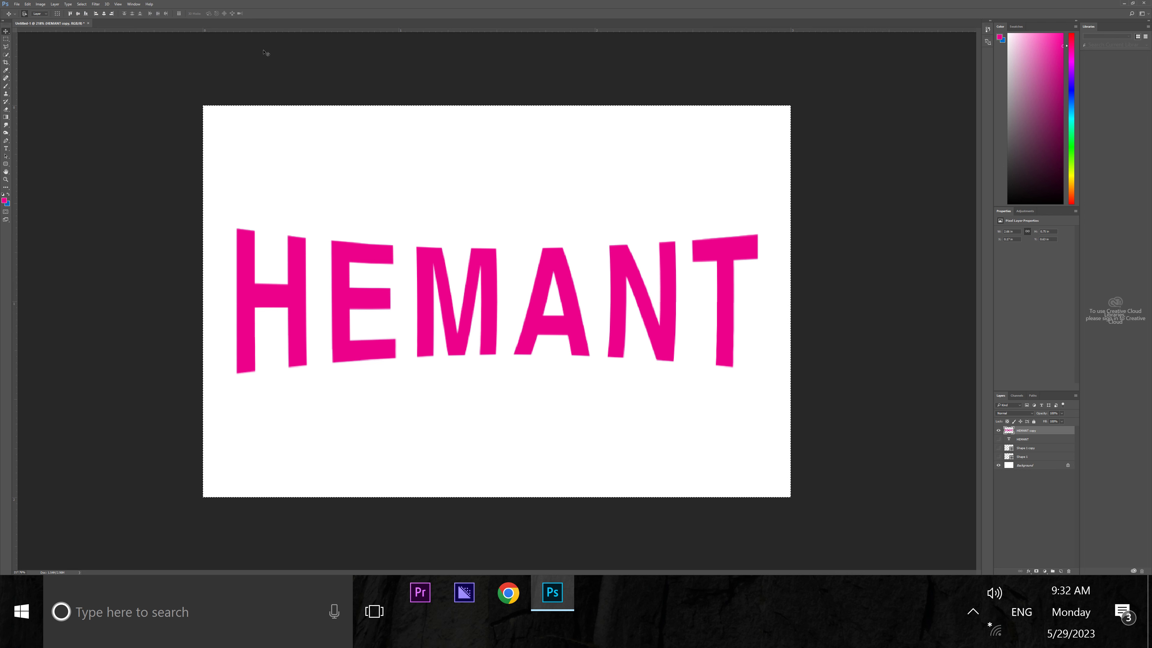
{"action": "left_click", "coordinate": [1029, 571]}
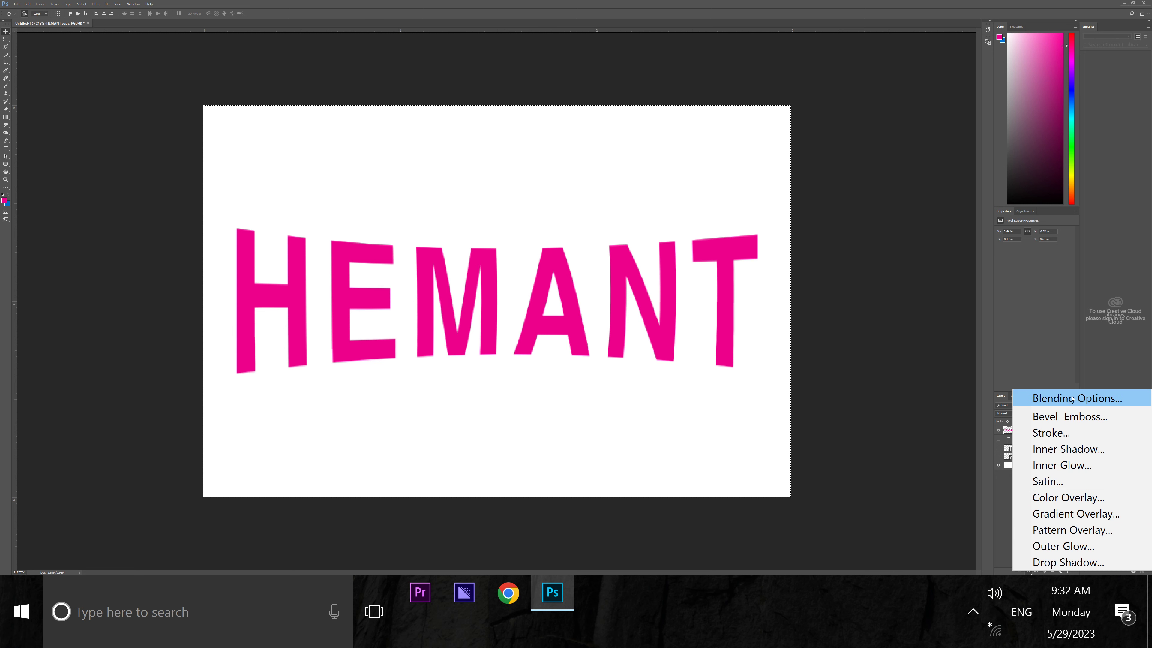
- Add a Bevel & Emboss effect to HEMANT, adjust its depth, then reset it to defaults
{"action": "left_click", "coordinate": [1070, 417]}
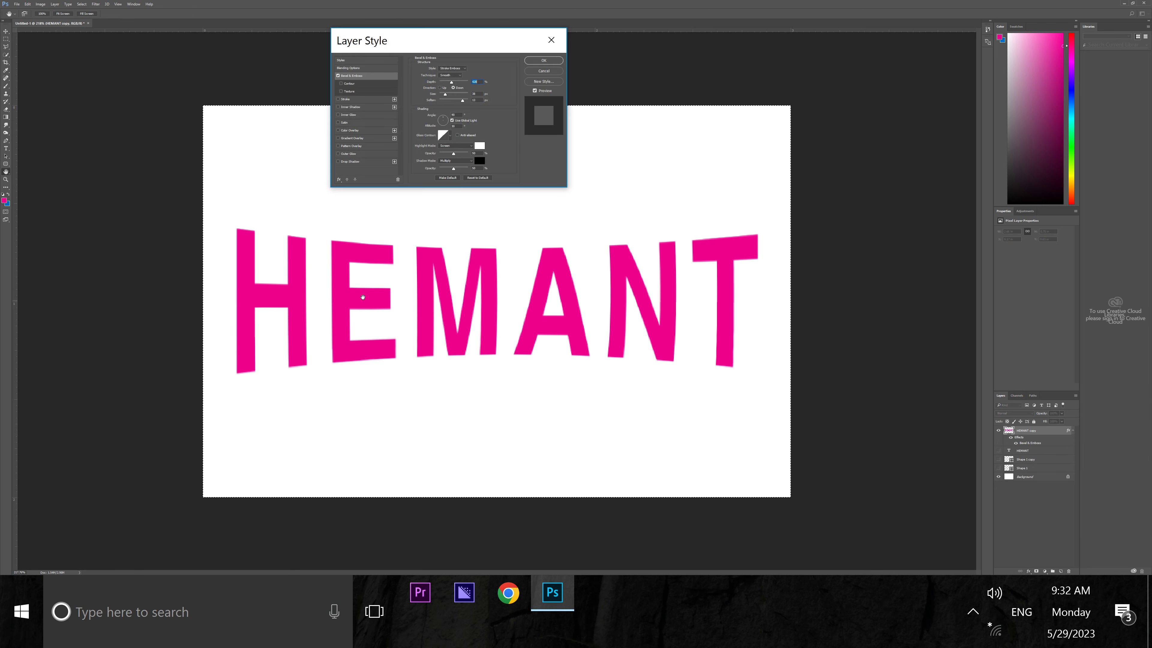
{"action": "left_click_drag", "start_coordinate": [495, 48], "coordinate": [927, 360]}
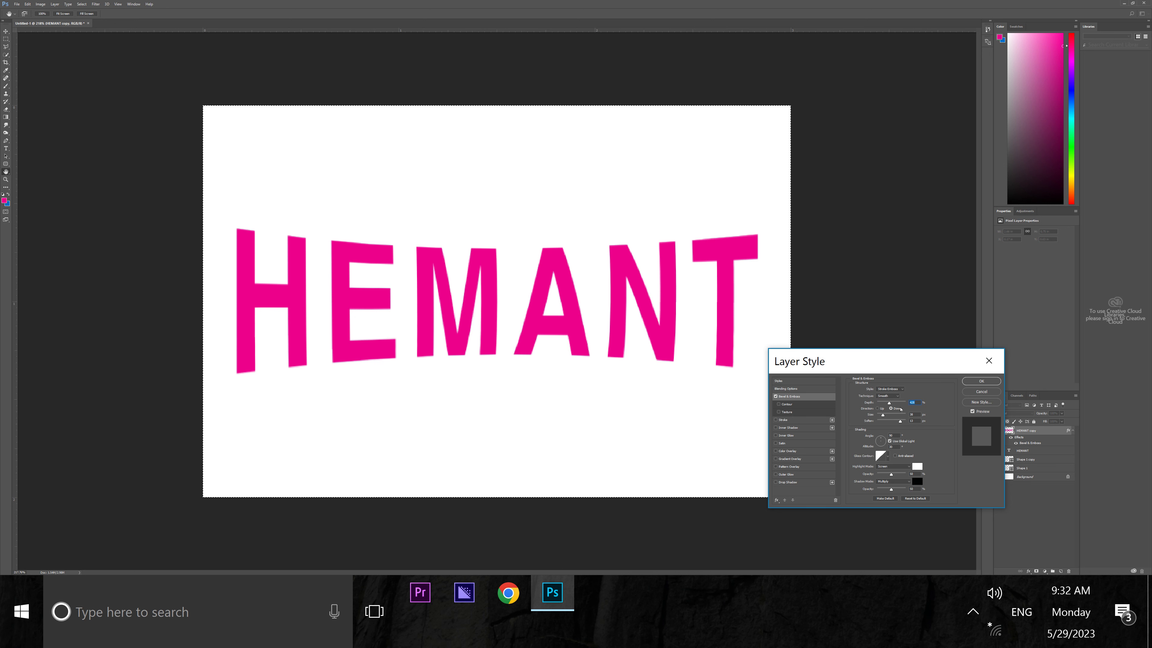
{"action": "left_click_drag", "start_coordinate": [888, 404], "coordinate": [900, 404]}
{"action": "left_click", "coordinate": [918, 499]}
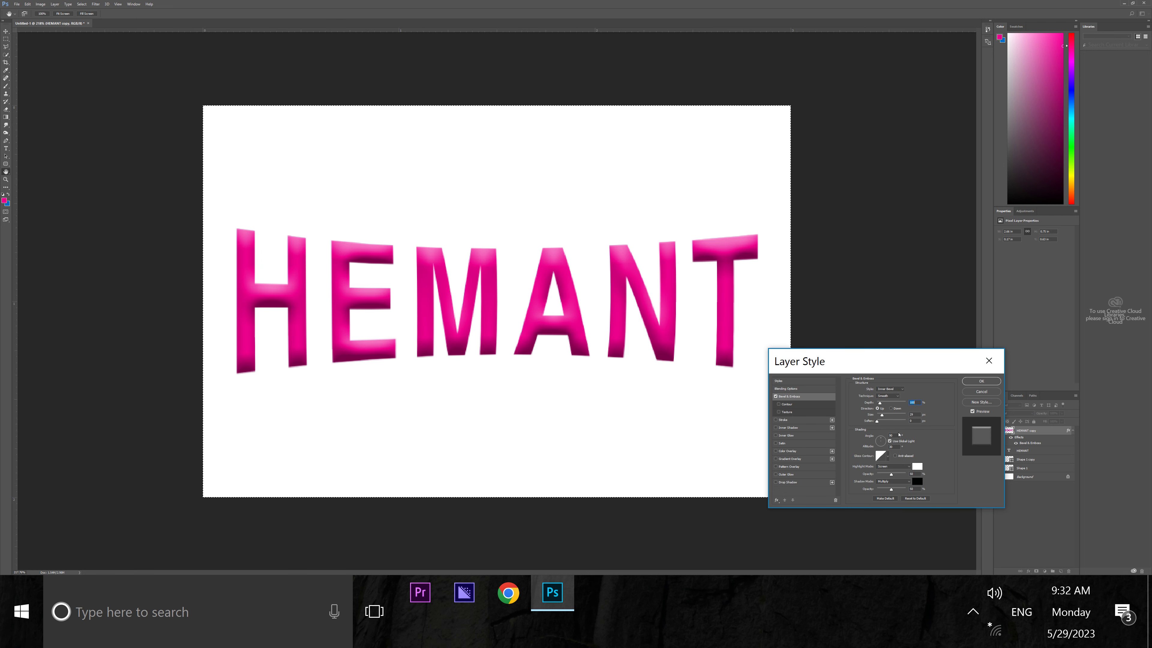
{"action": "left_click", "coordinate": [902, 389]}
{"action": "left_click", "coordinate": [901, 399]}
{"action": "left_click", "coordinate": [901, 391]}
{"action": "left_click", "coordinate": [901, 394]}
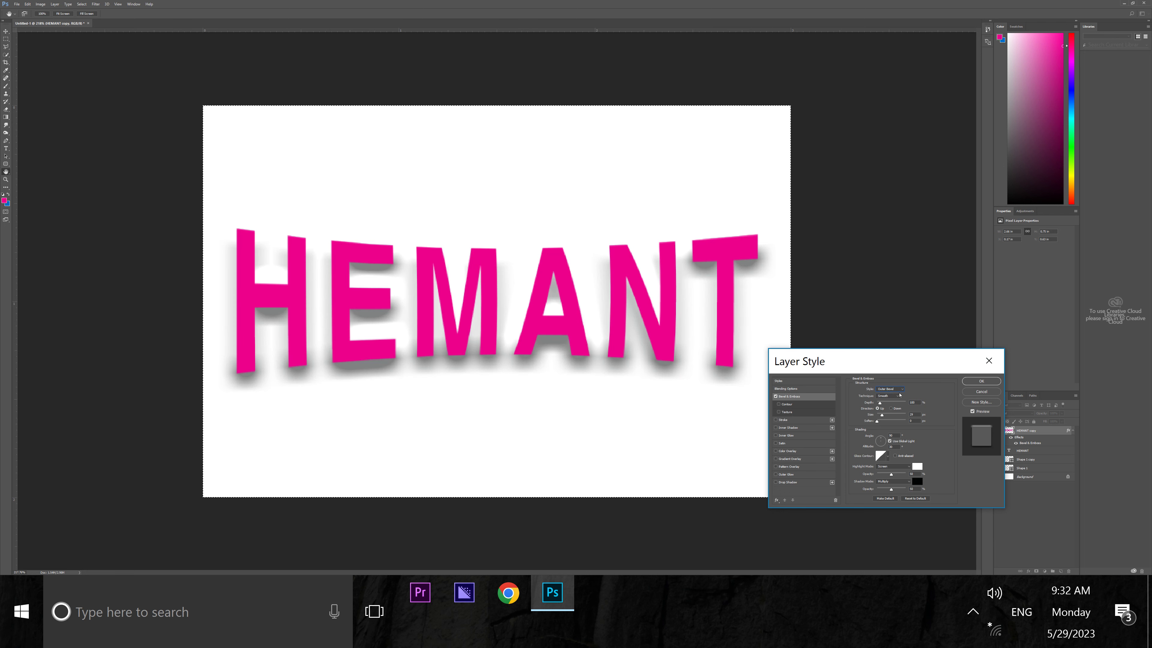
- Compare the Emboss, Pillow Emboss and Stroke Emboss bevel styles, settling on Emboss
{"action": "left_click", "coordinate": [904, 390]}
{"action": "left_click", "coordinate": [903, 401]}
{"action": "left_click", "coordinate": [901, 389]}
{"action": "left_click", "coordinate": [901, 405]}
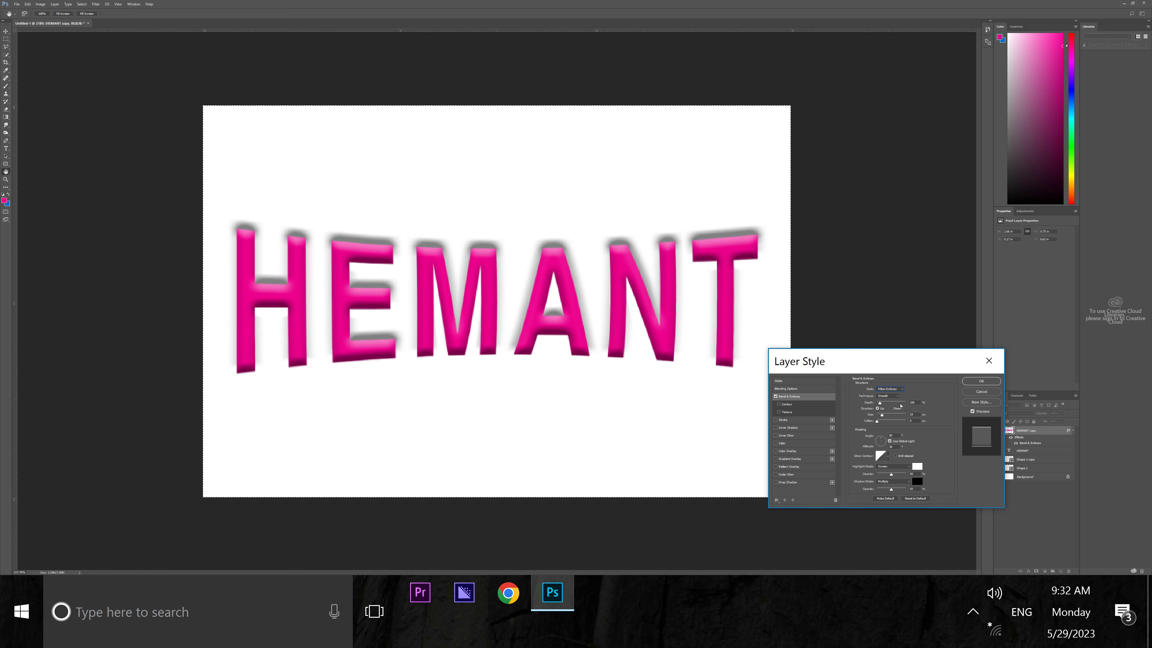
{"action": "left_click", "coordinate": [901, 389]}
{"action": "left_click", "coordinate": [901, 410]}
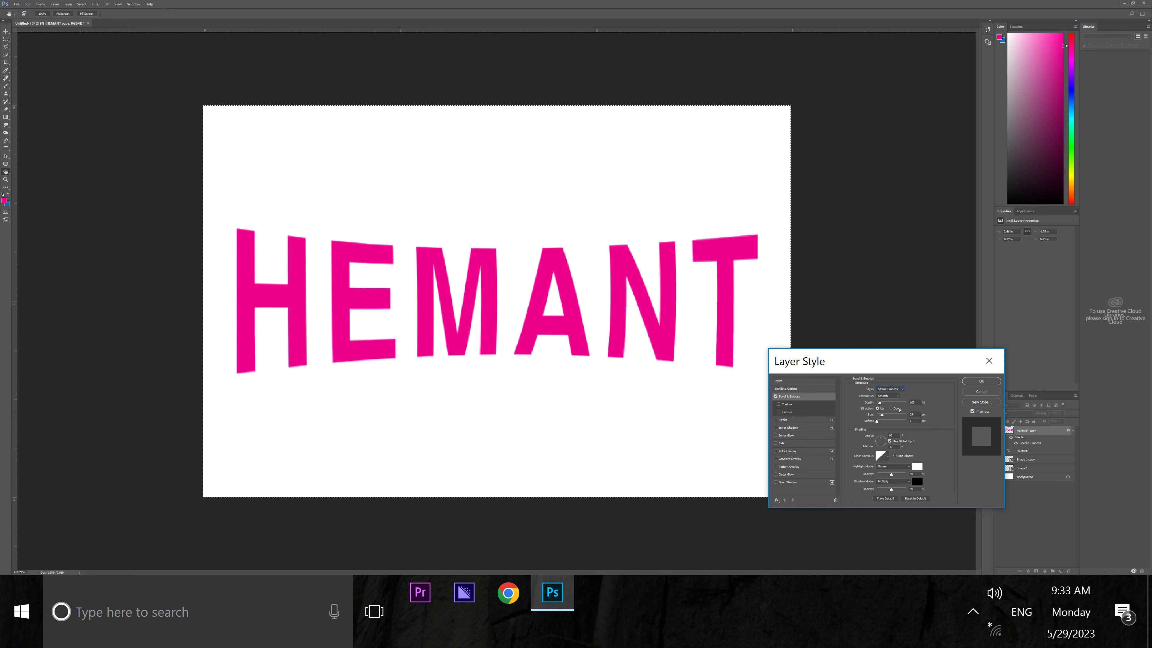
{"action": "left_click", "coordinate": [901, 390]}
{"action": "left_click", "coordinate": [901, 398]}
{"action": "left_click", "coordinate": [903, 388]}
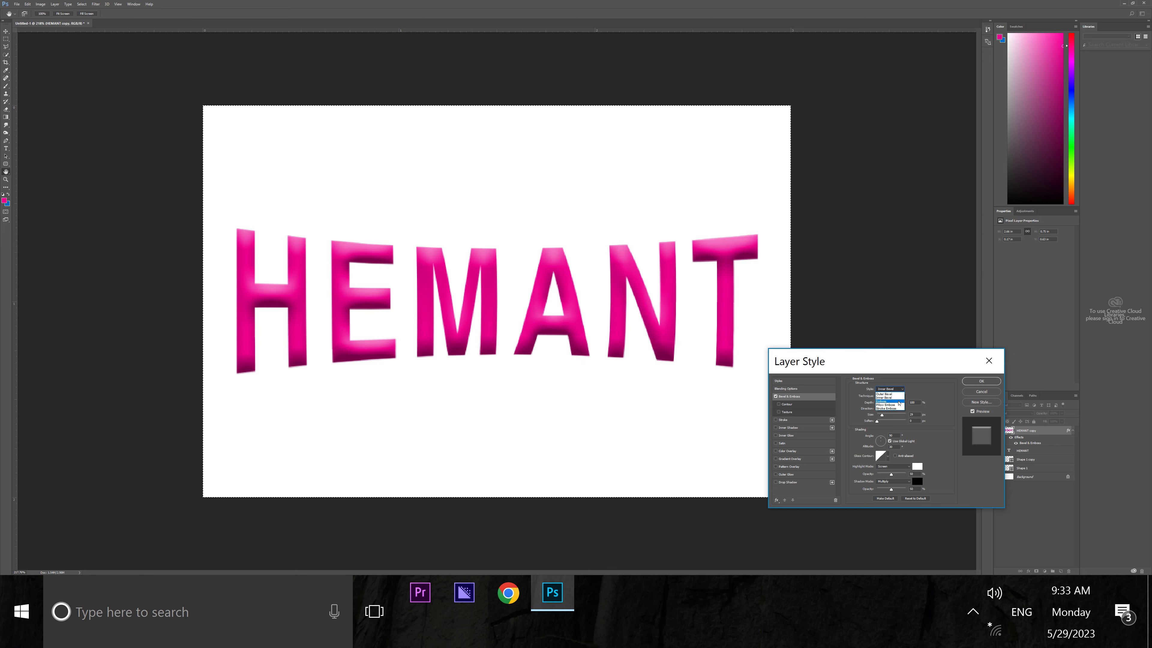
{"action": "left_click", "coordinate": [899, 401]}
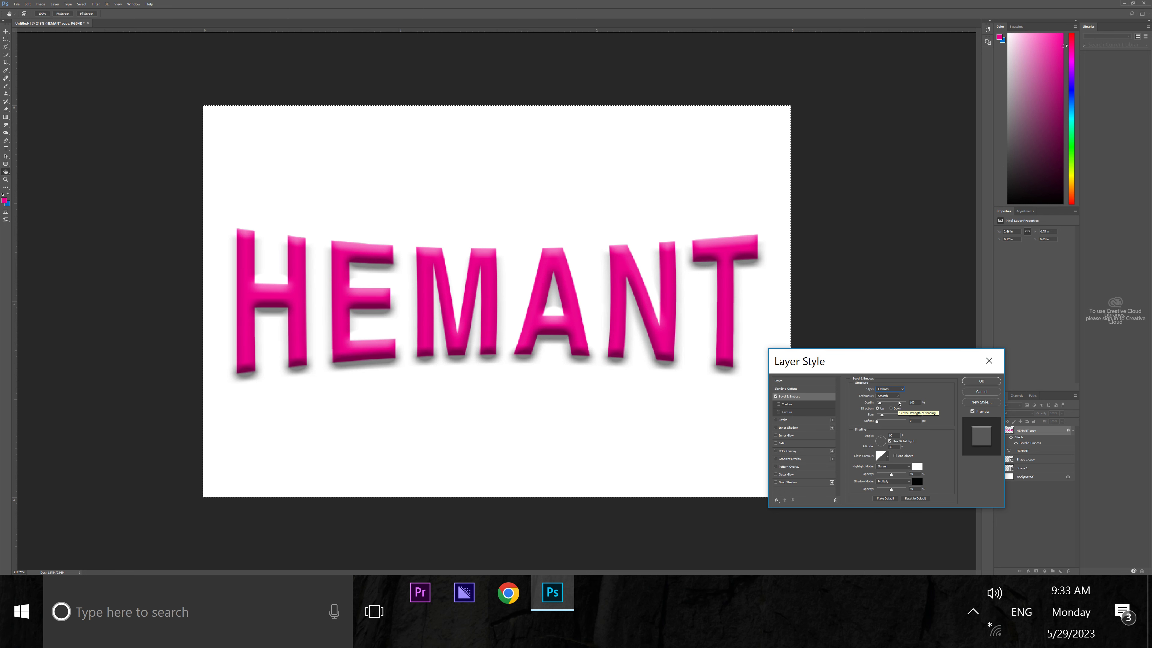
- Make the emboss much deeper, wider and slightly softer, with Highlight Mode set to Normal
{"action": "mouse_move", "coordinate": [880, 403]}
{"action": "left_mouse_down"}
{"action": "mouse_move", "coordinate": [898, 407]}
{"action": "mouse_move", "coordinate": [882, 412]}
{"action": "left_mouse_up"}
{"action": "left_click_drag", "start_coordinate": [882, 416], "coordinate": [881, 416]}
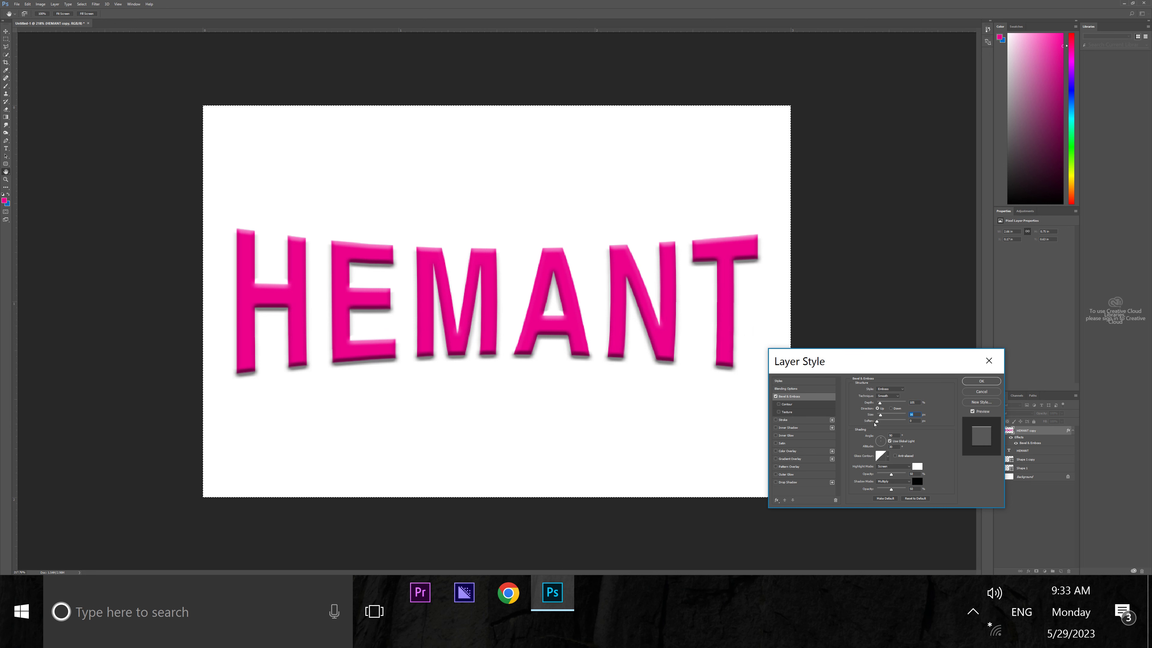
{"action": "left_click_drag", "start_coordinate": [886, 423], "coordinate": [887, 423]}
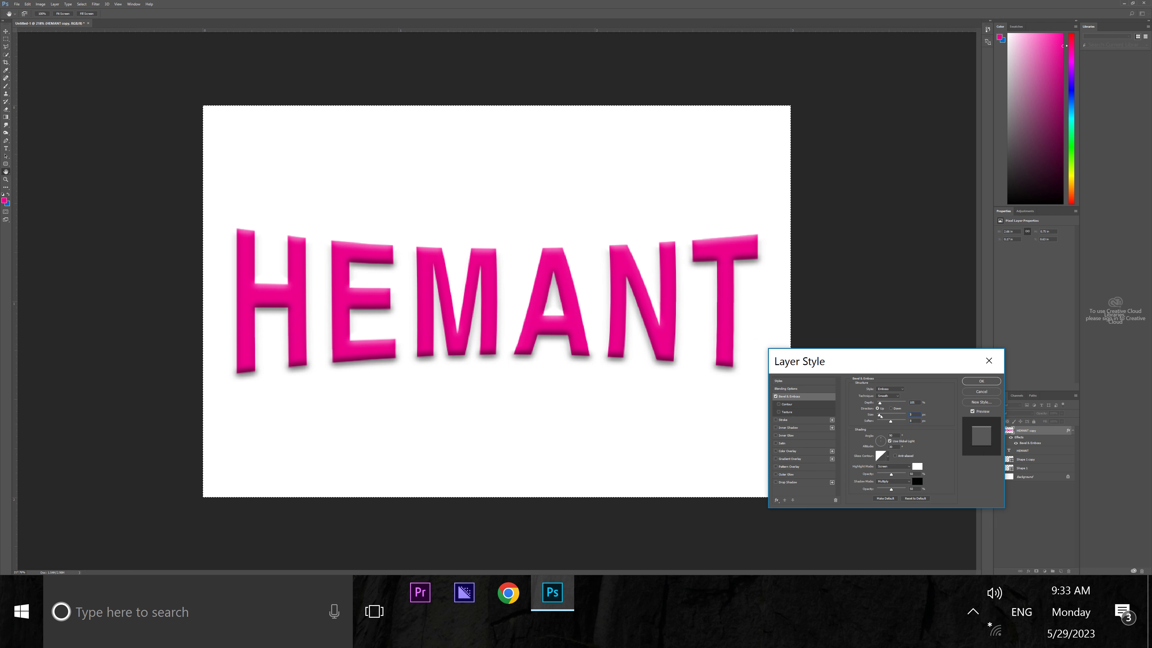
{"action": "left_click_drag", "start_coordinate": [880, 416], "coordinate": [881, 417]}
{"action": "left_click_drag", "start_coordinate": [881, 417], "coordinate": [882, 419]}
{"action": "left_click", "coordinate": [907, 468]}
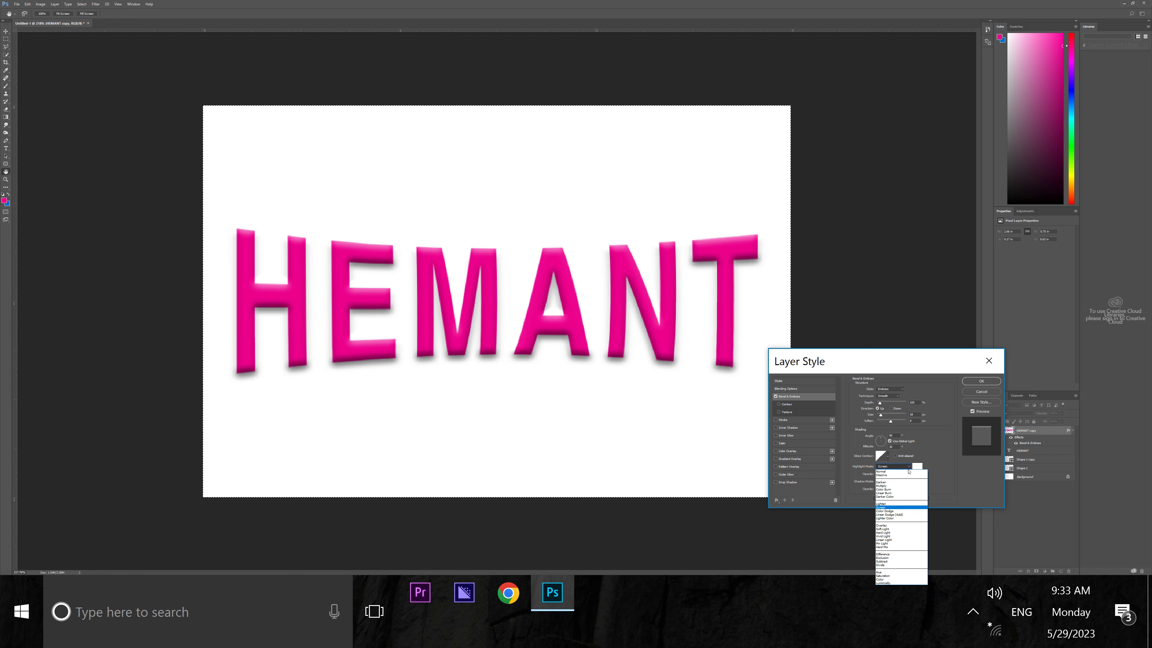
{"action": "left_click", "coordinate": [908, 472]}
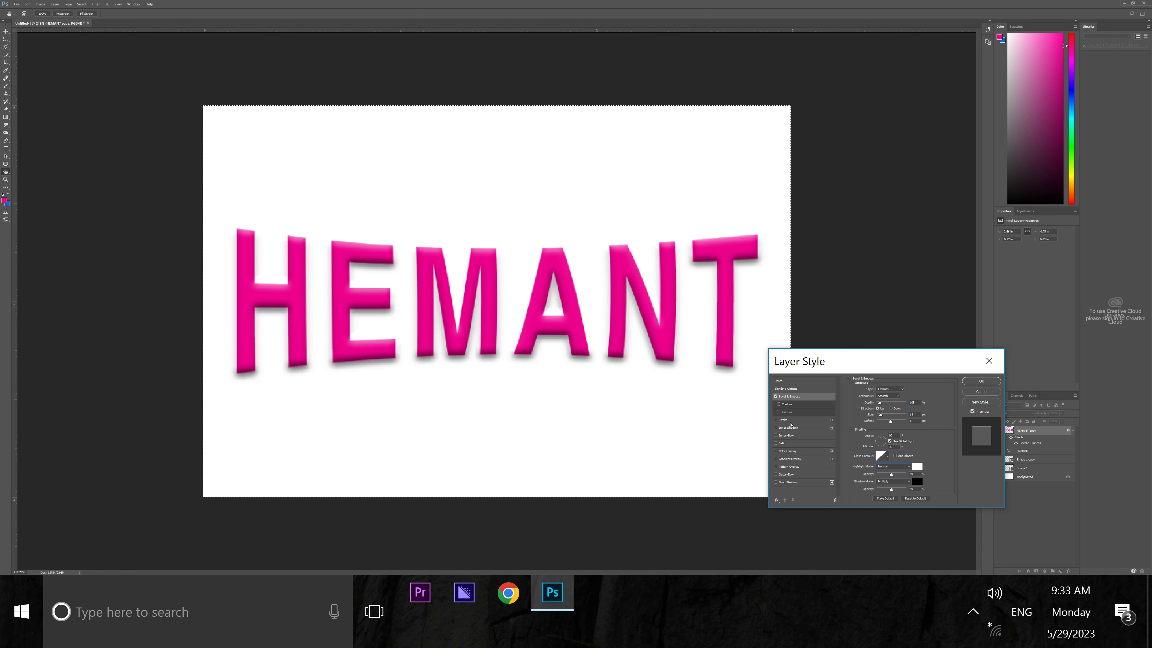
- Add a Drop Shadow with angle 0, size 0 and spread about 20, then apply both effects
{"action": "left_click", "coordinate": [792, 484]}
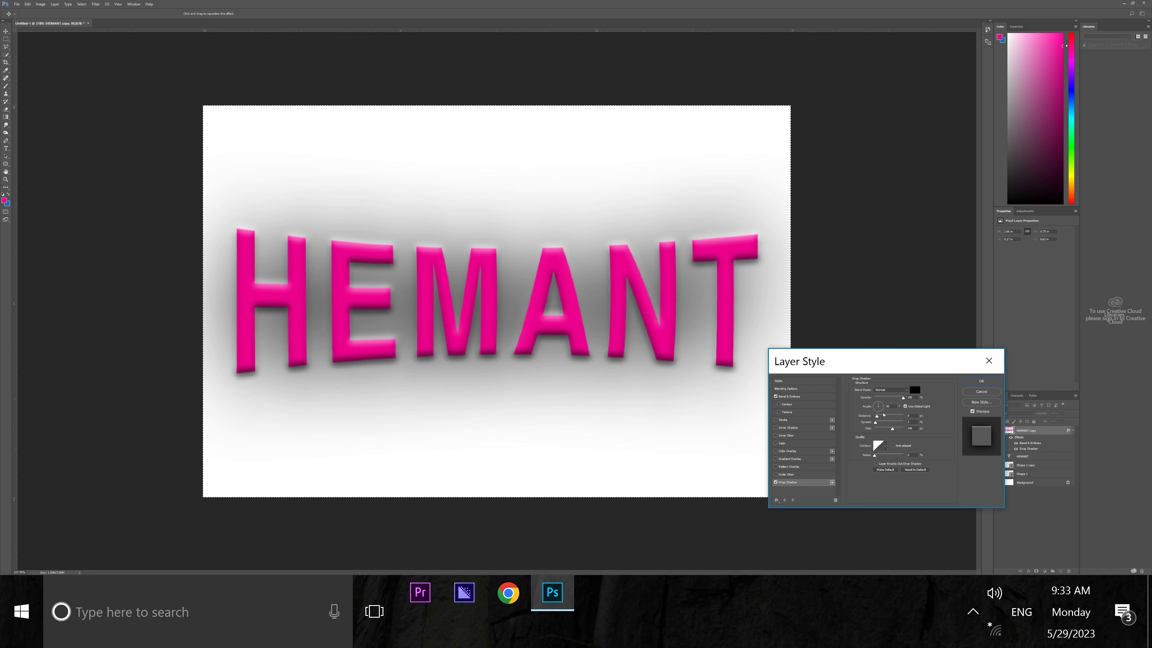
{"action": "left_click", "coordinate": [887, 405]}
{"action": "type", "text": "0"}
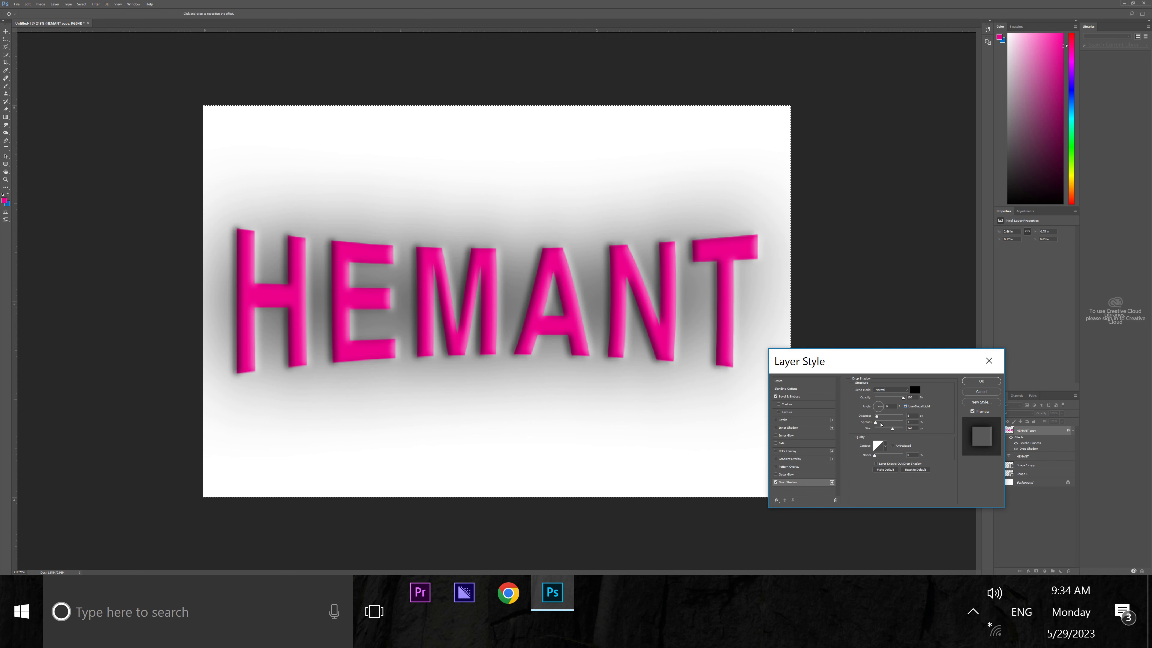
{"action": "mouse_move", "coordinate": [893, 429]}
{"action": "left_mouse_down"}
{"action": "mouse_move", "coordinate": [866, 428]}
{"action": "mouse_move", "coordinate": [879, 429]}
{"action": "left_mouse_up"}
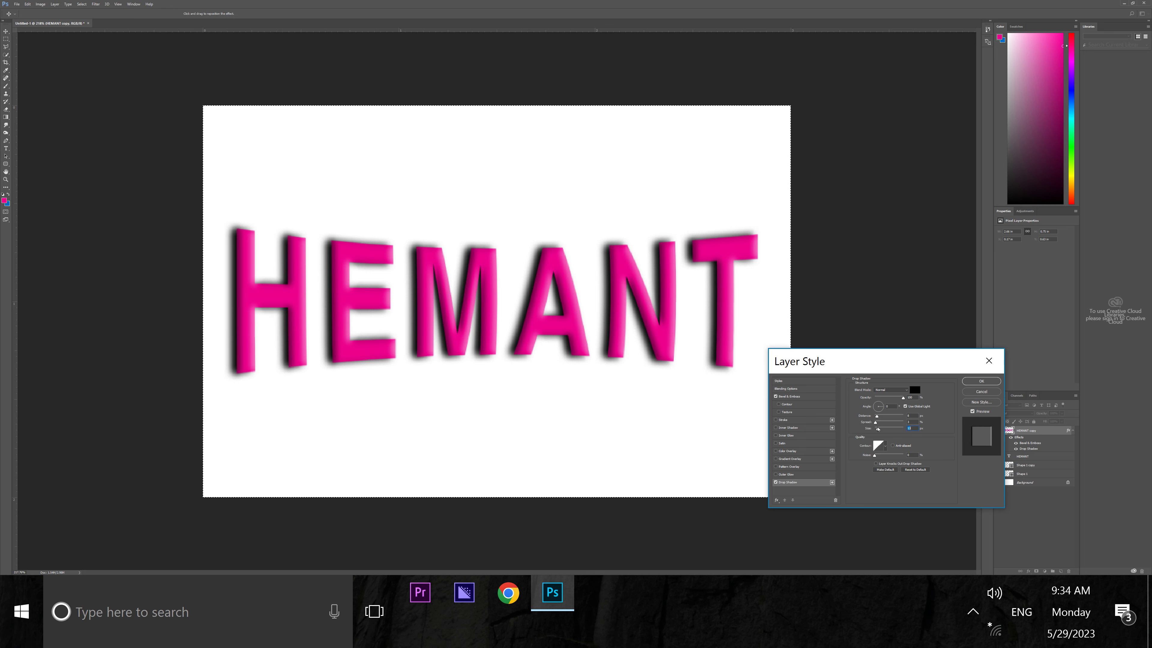
{"action": "left_click_drag", "start_coordinate": [876, 423], "coordinate": [877, 423]}
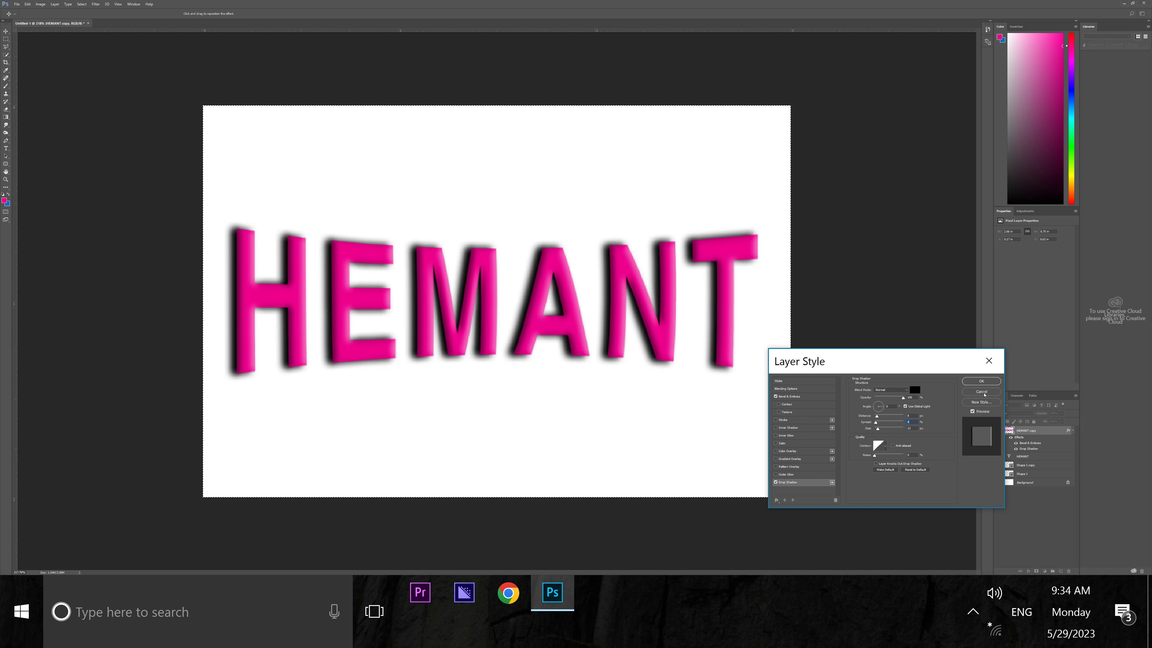
{"action": "left_click", "coordinate": [983, 383]}
{"action": "scroll", "coordinate": [705, 363], "scroll_direction": "down", "scroll_amount": 1}
- Convert the locked Background into a regular layer, Layer 0
{"action": "scroll", "coordinate": [728, 391], "scroll_direction": "down", "scroll_amount": 1}
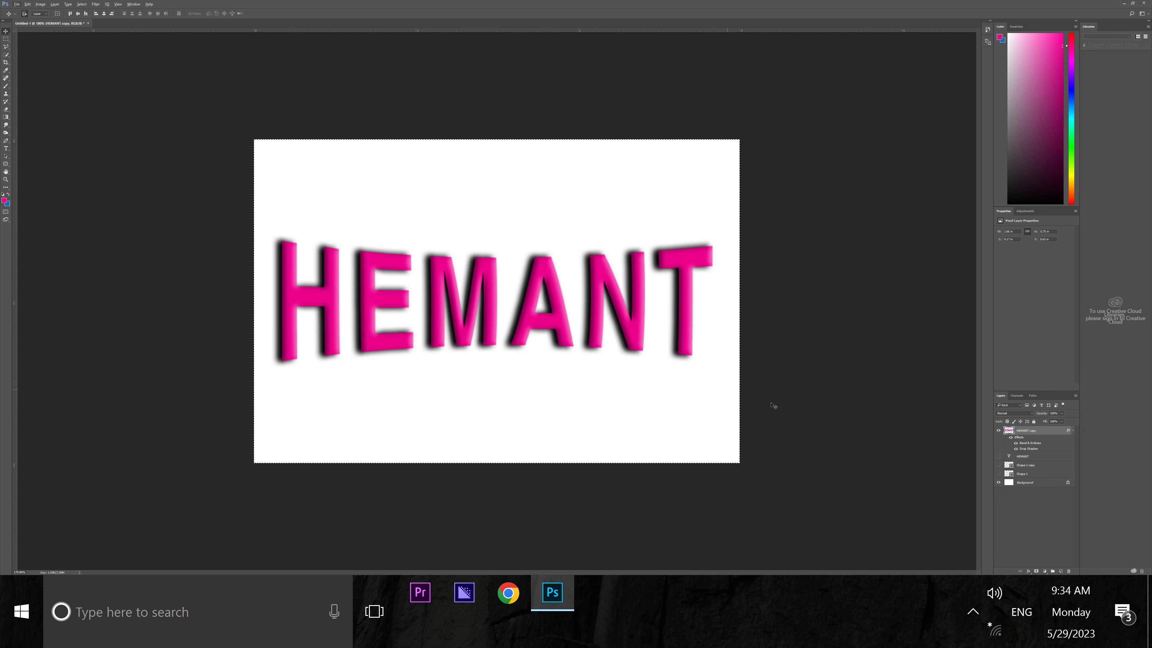
{"action": "left_click", "coordinate": [1032, 478]}
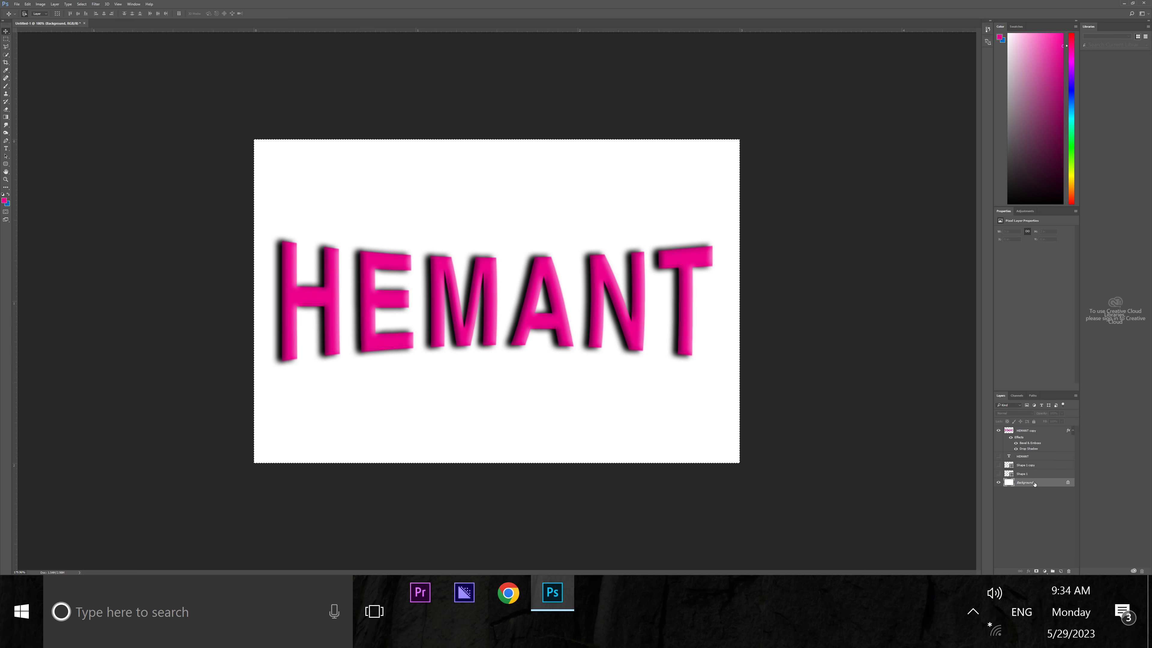
{"action": "key", "text": "i"}
{"action": "key", "text": "shift+F5"}
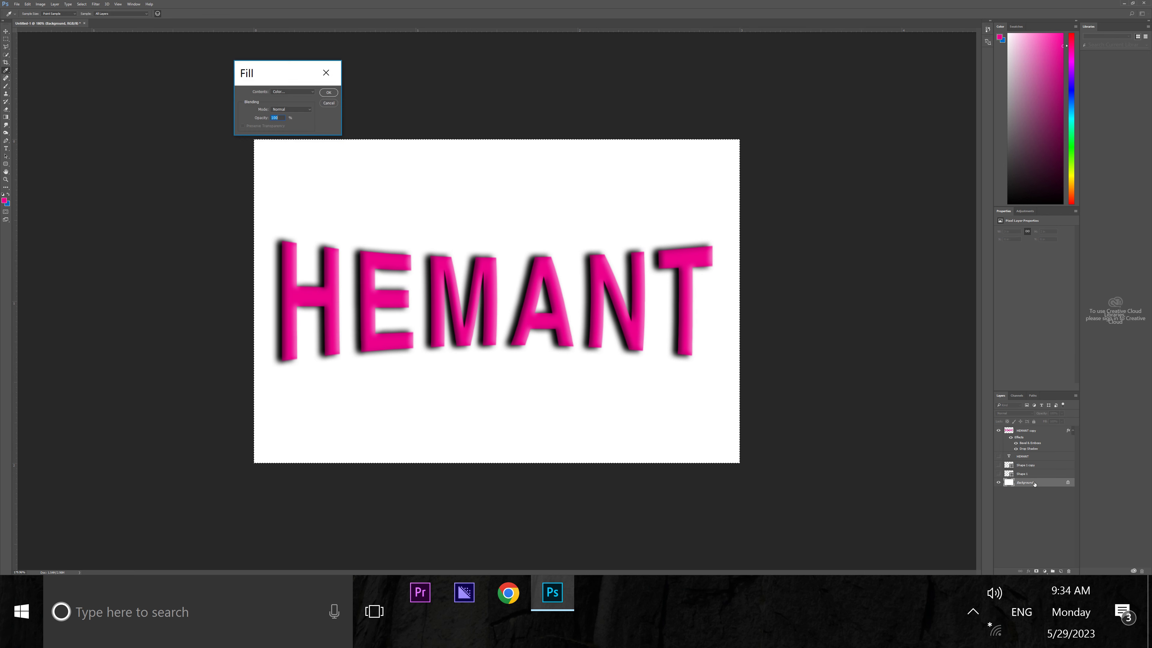
{"action": "key", "text": "Escape"}
{"action": "key", "text": "v"}
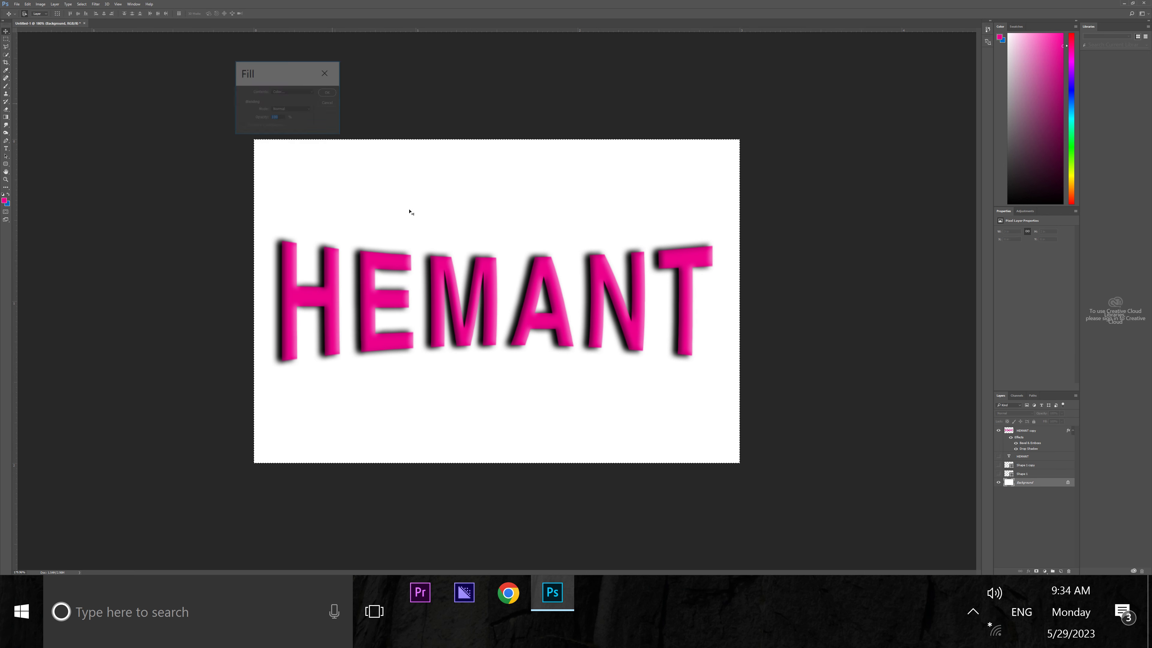
{"action": "double_click", "coordinate": [1040, 483]}
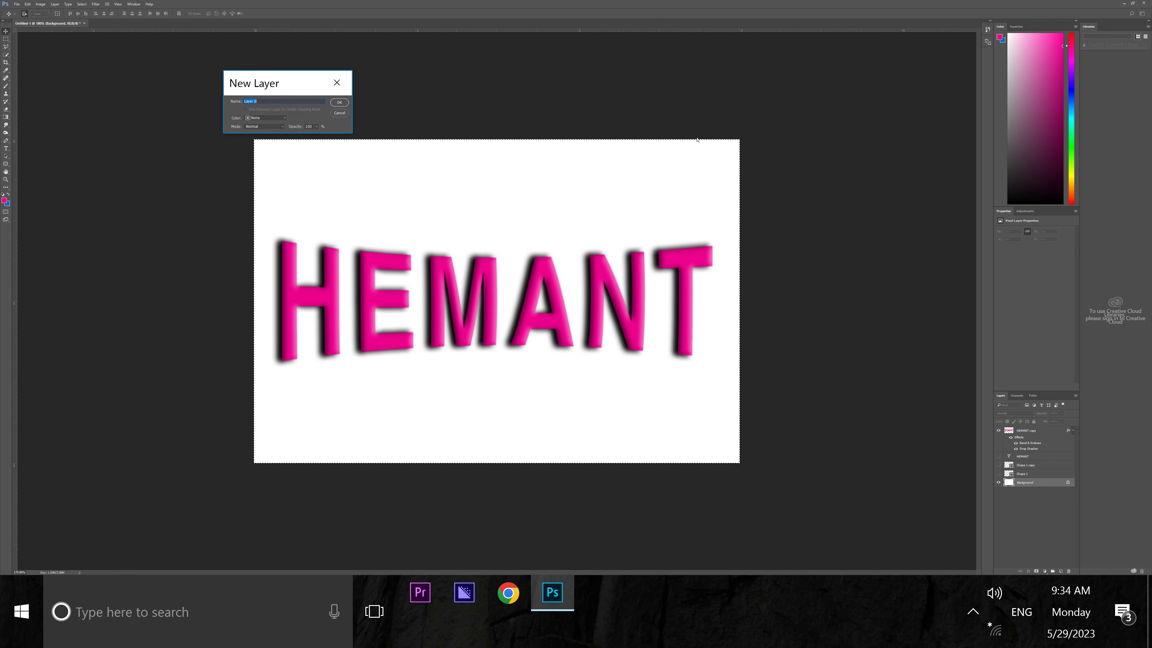
{"action": "left_click", "coordinate": [343, 104]}
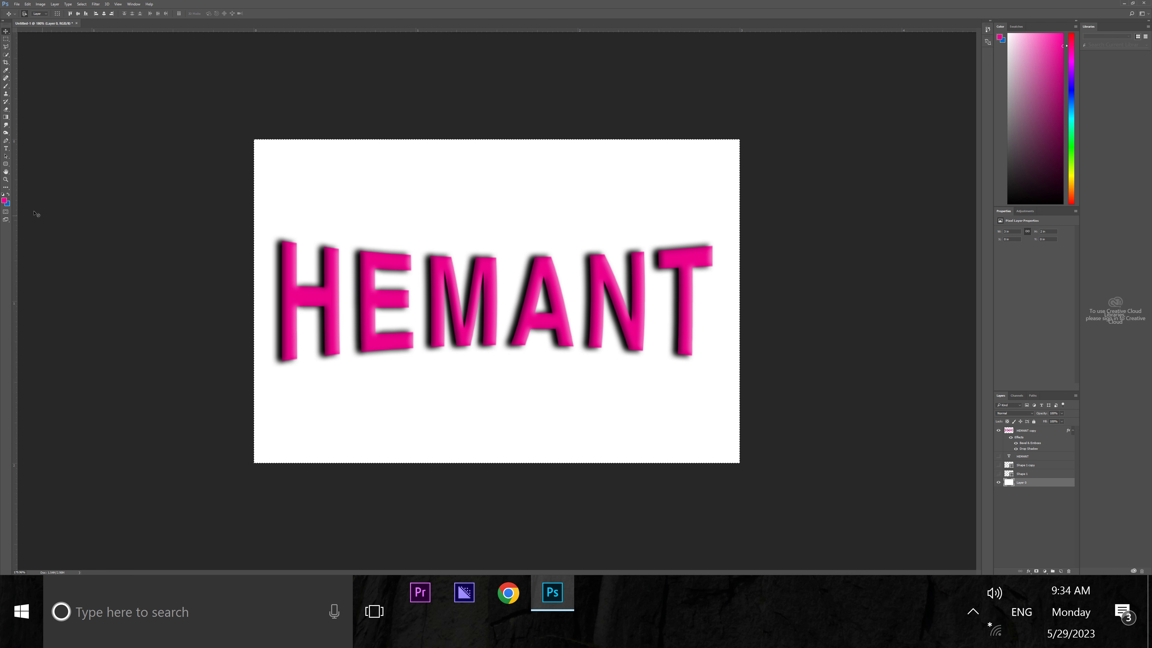
- Pick a brighter pink foreground colour and fill Layer 0 with it
{"action": "left_click", "coordinate": [5, 201]}
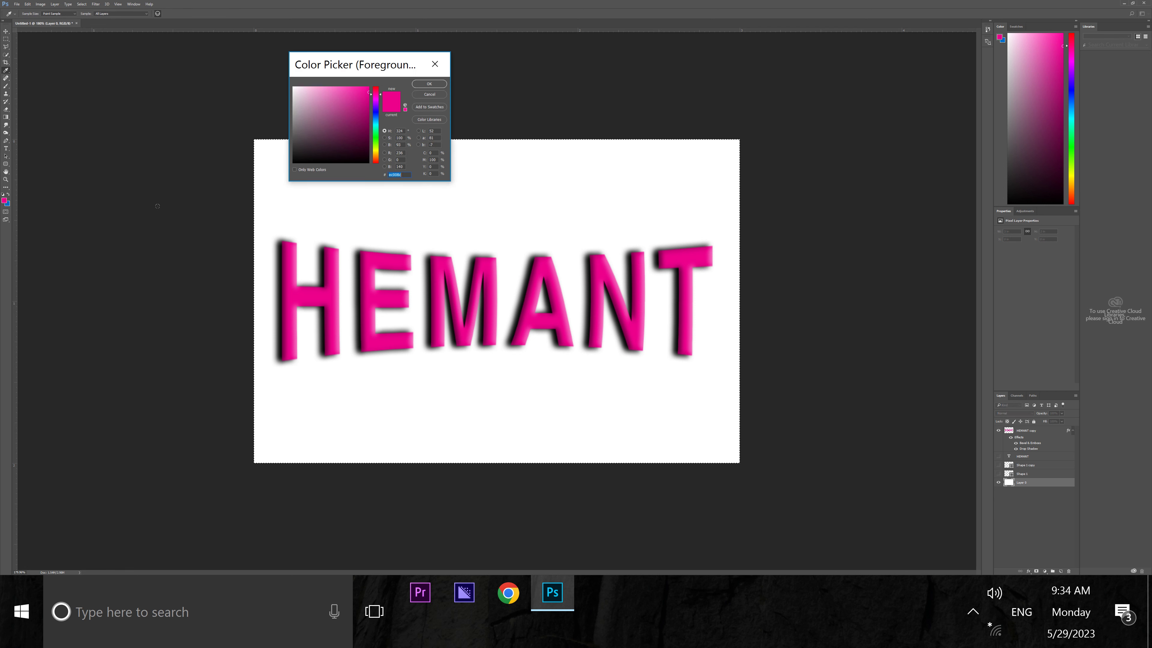
{"action": "left_click_drag", "start_coordinate": [350, 114], "coordinate": [360, 77]}
{"action": "left_click", "coordinate": [433, 95]}
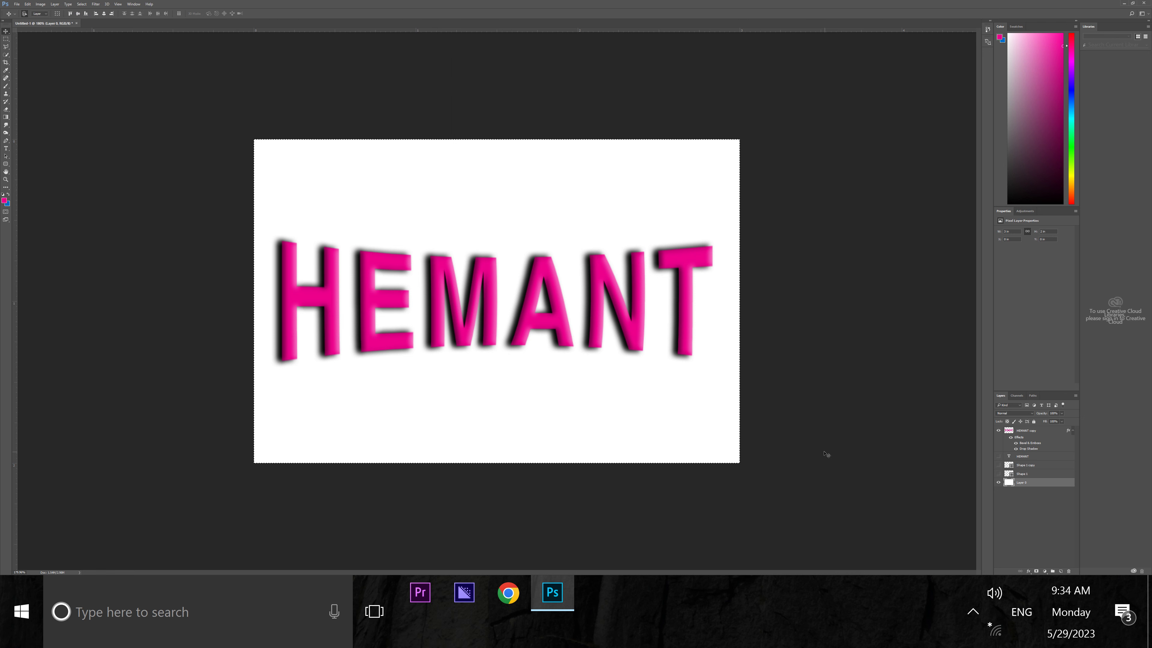
{"action": "key", "text": "alt+BackSpace"}
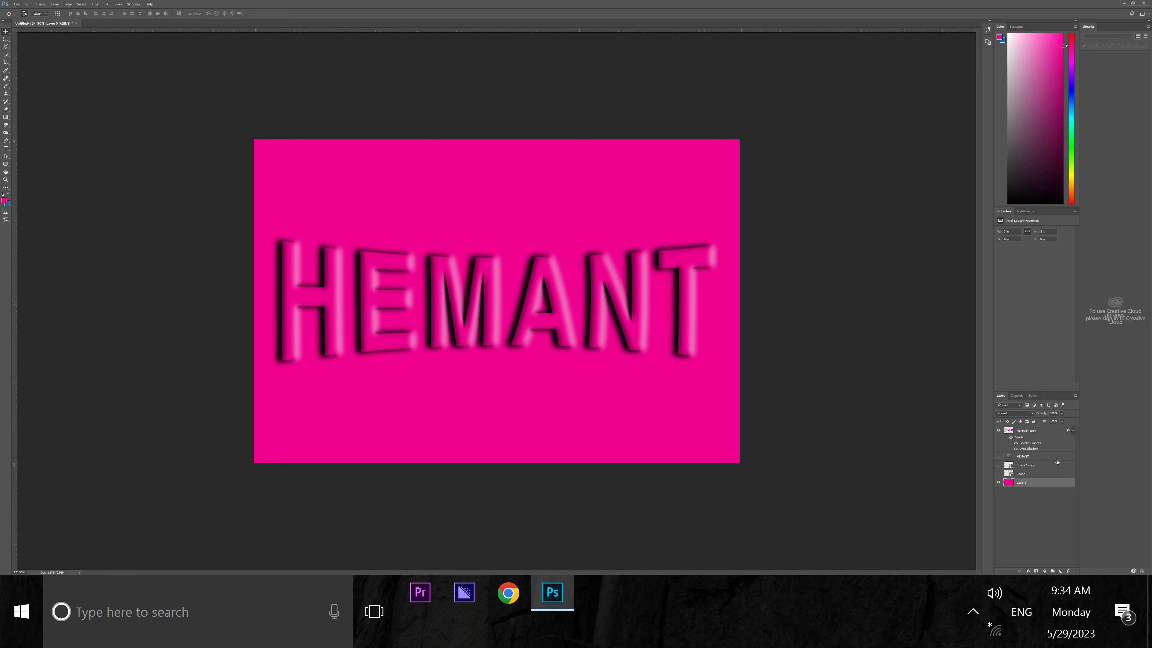
- Open Layer 0's layer style and try Inner Shadow and Inner Glow, dropping the inner shadow
{"action": "double_click", "coordinate": [1039, 487]}
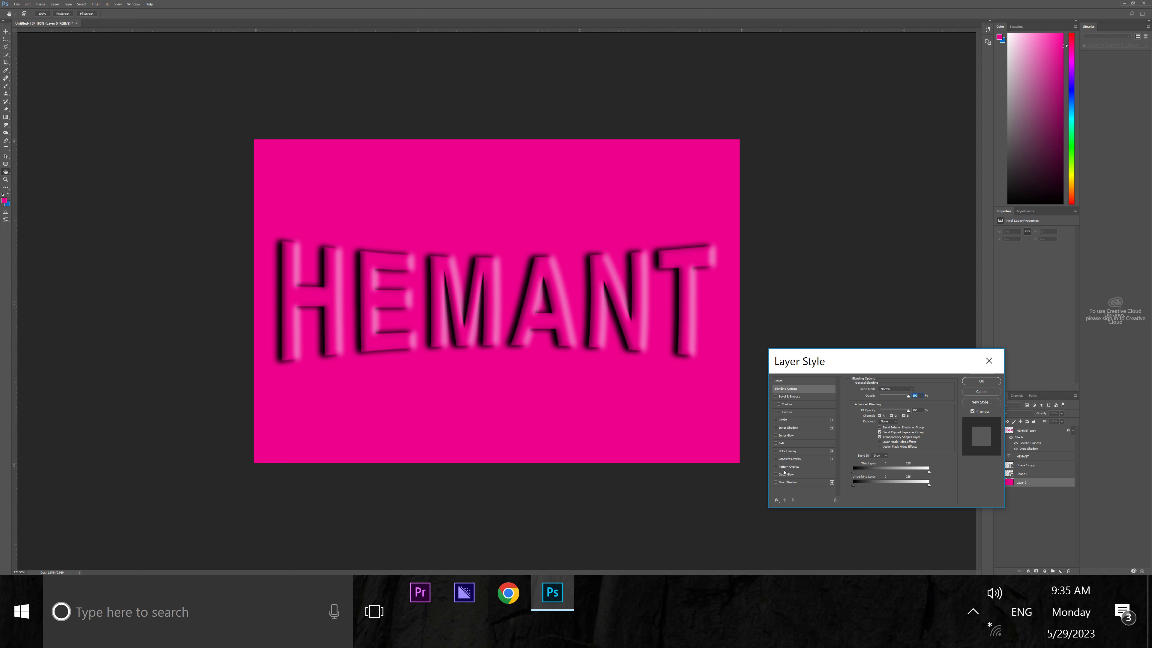
{"action": "left_click", "coordinate": [781, 436]}
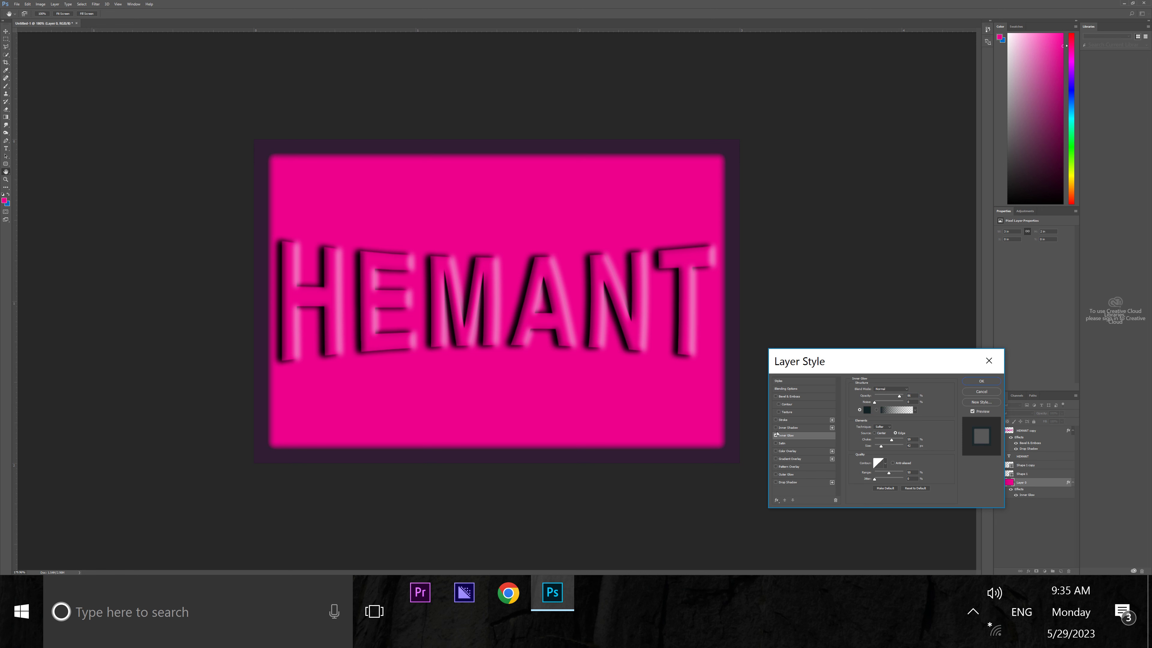
{"action": "left_click", "coordinate": [776, 428]}
{"action": "left_click", "coordinate": [776, 435]}
{"action": "left_click", "coordinate": [776, 428]}
{"action": "left_click", "coordinate": [777, 427]}
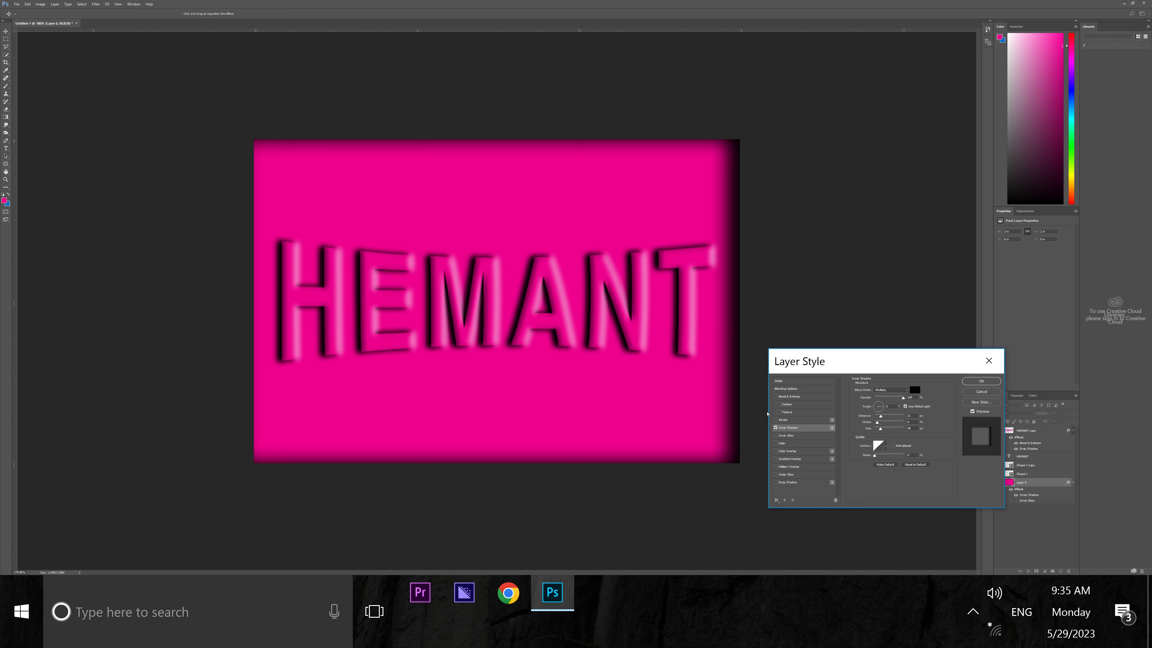
{"action": "left_click", "coordinate": [783, 435]}
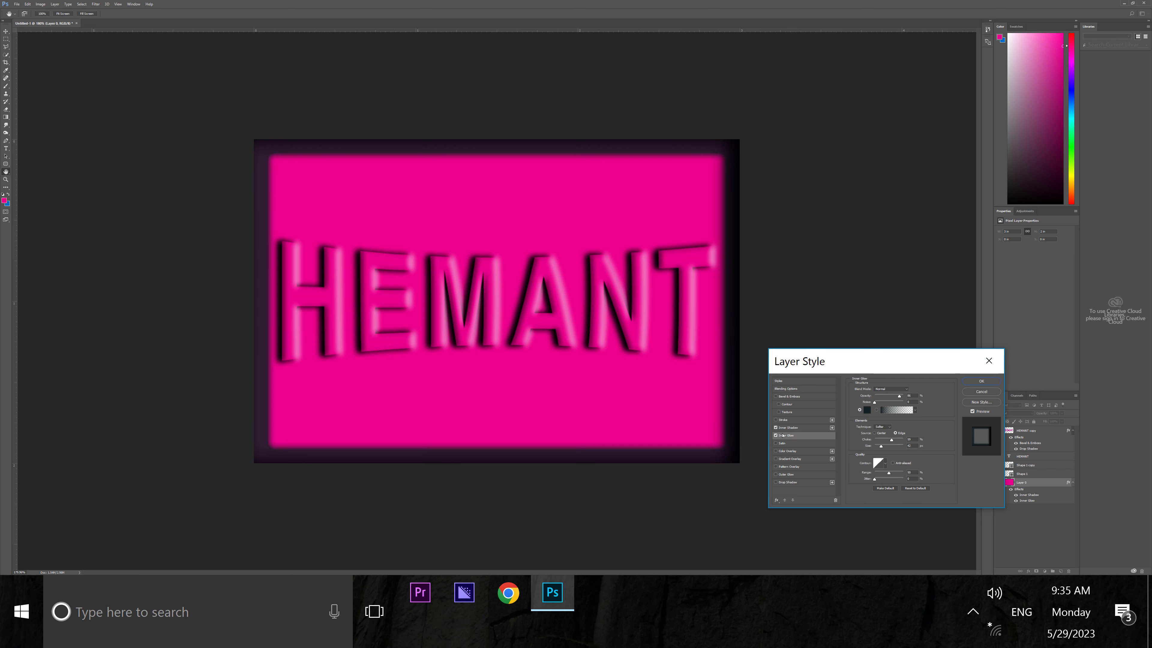
{"action": "left_click", "coordinate": [777, 427]}
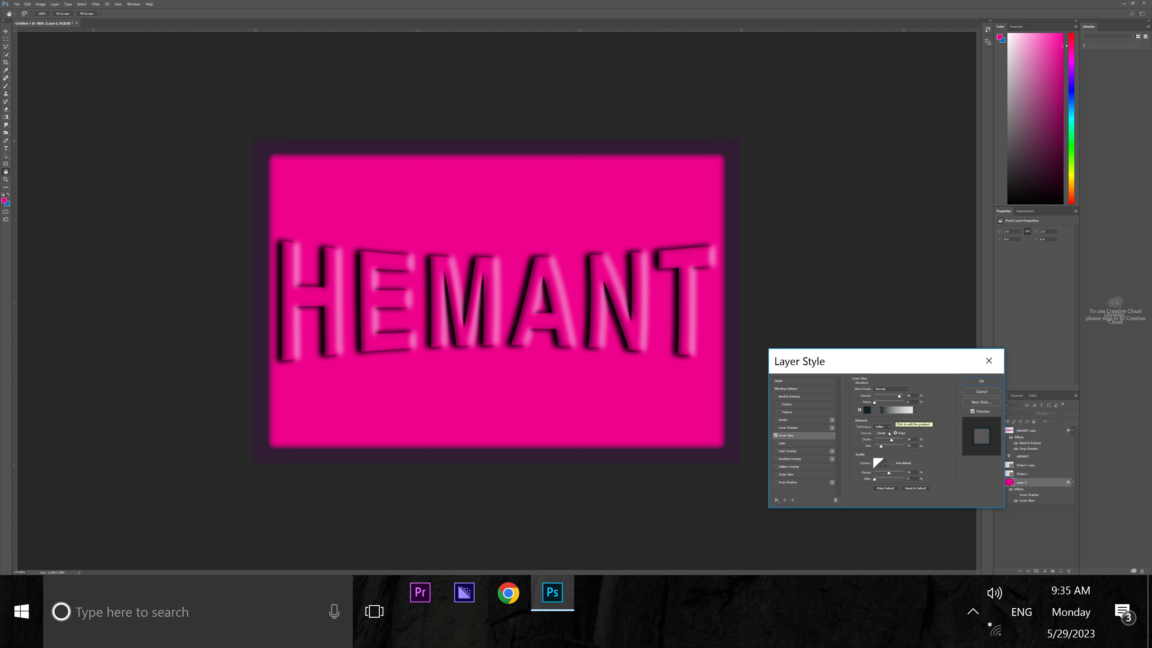
- Reset the Inner Glow and set its blend mode to Normal
{"action": "left_click", "coordinate": [917, 488]}
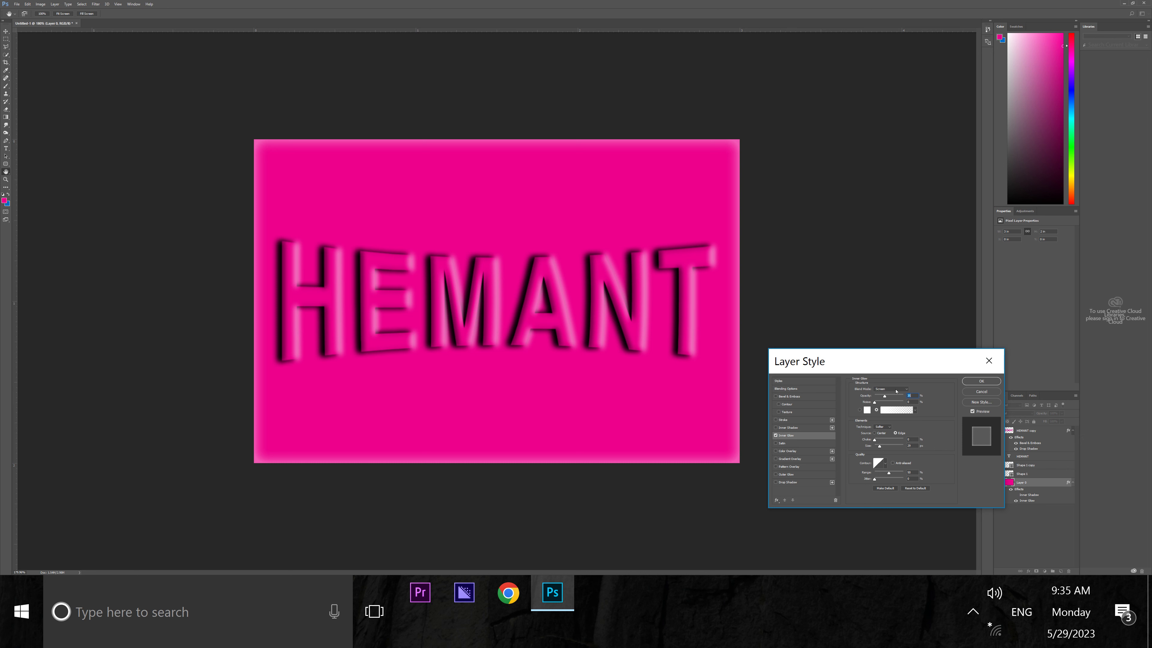
{"action": "left_click", "coordinate": [900, 390]}
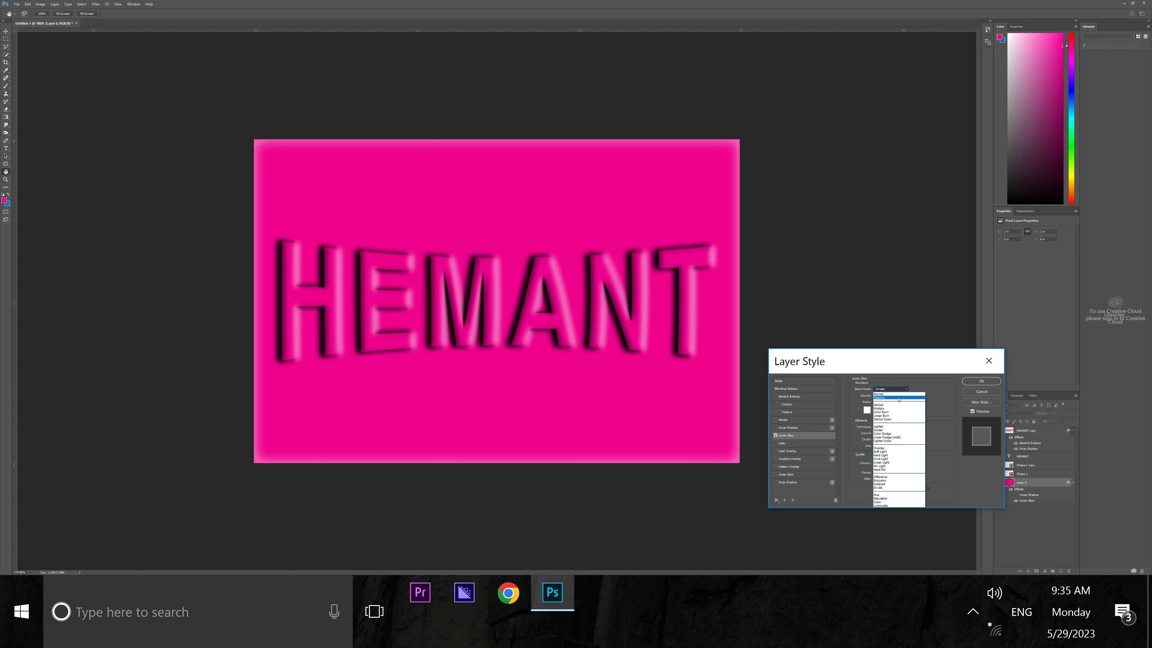
{"action": "left_click", "coordinate": [880, 398]}
{"action": "left_click", "coordinate": [902, 390]}
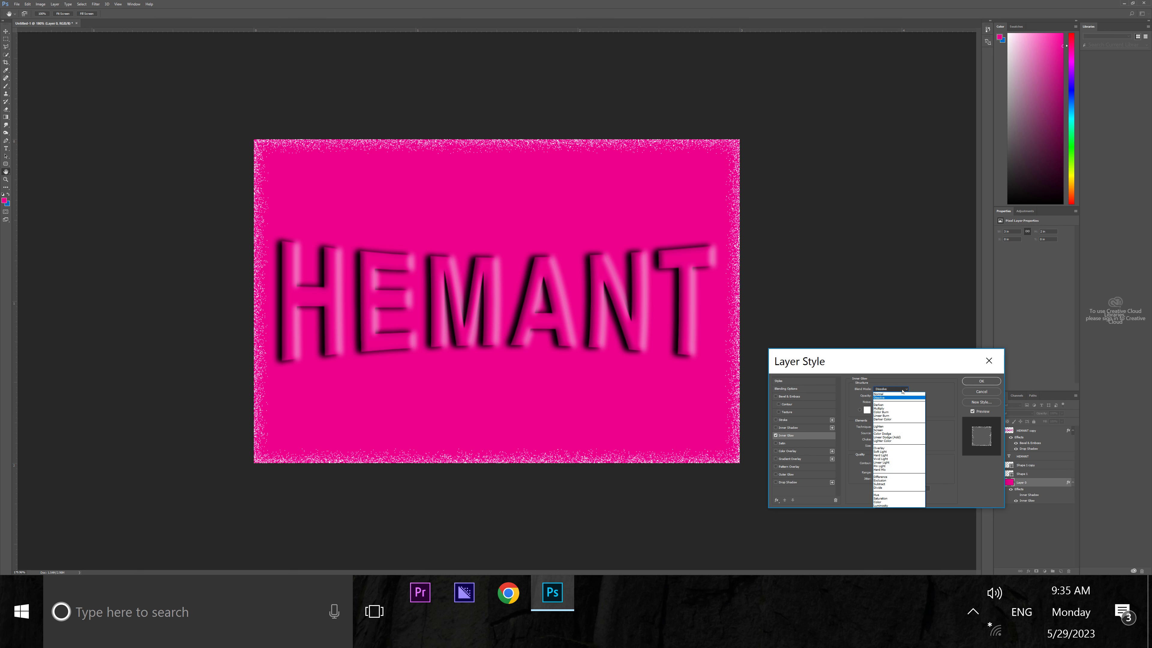
{"action": "left_click", "coordinate": [902, 394]}
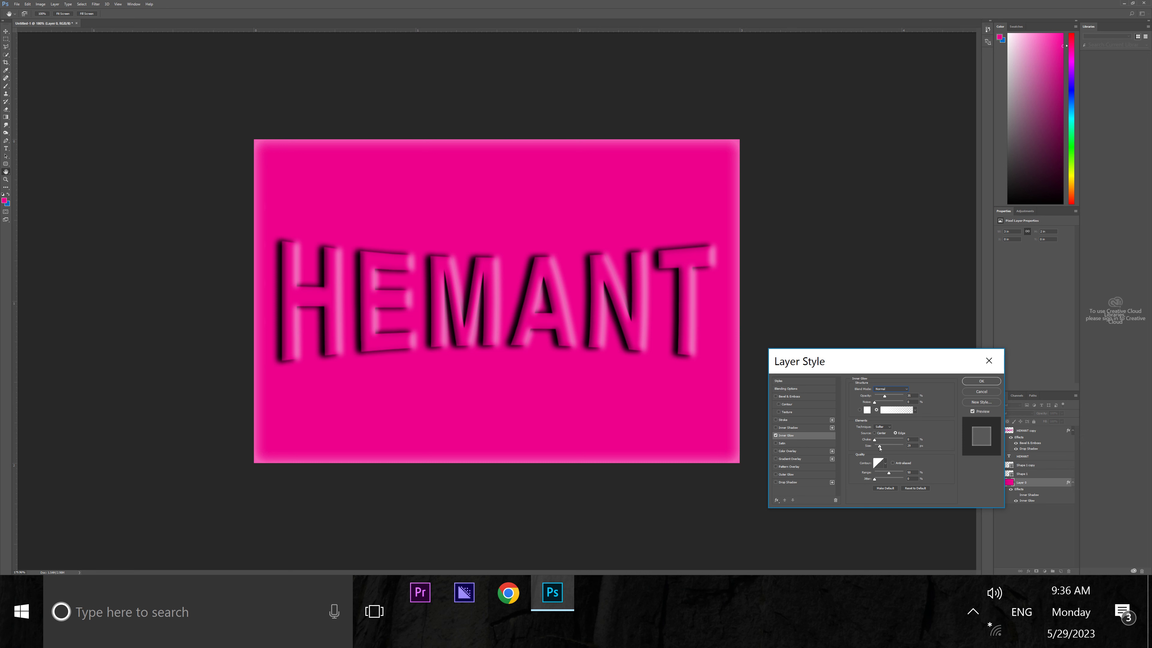
- Make the inner glow black with a size of about 136 px
{"action": "left_click_drag", "start_coordinate": [880, 448], "coordinate": [888, 447]}
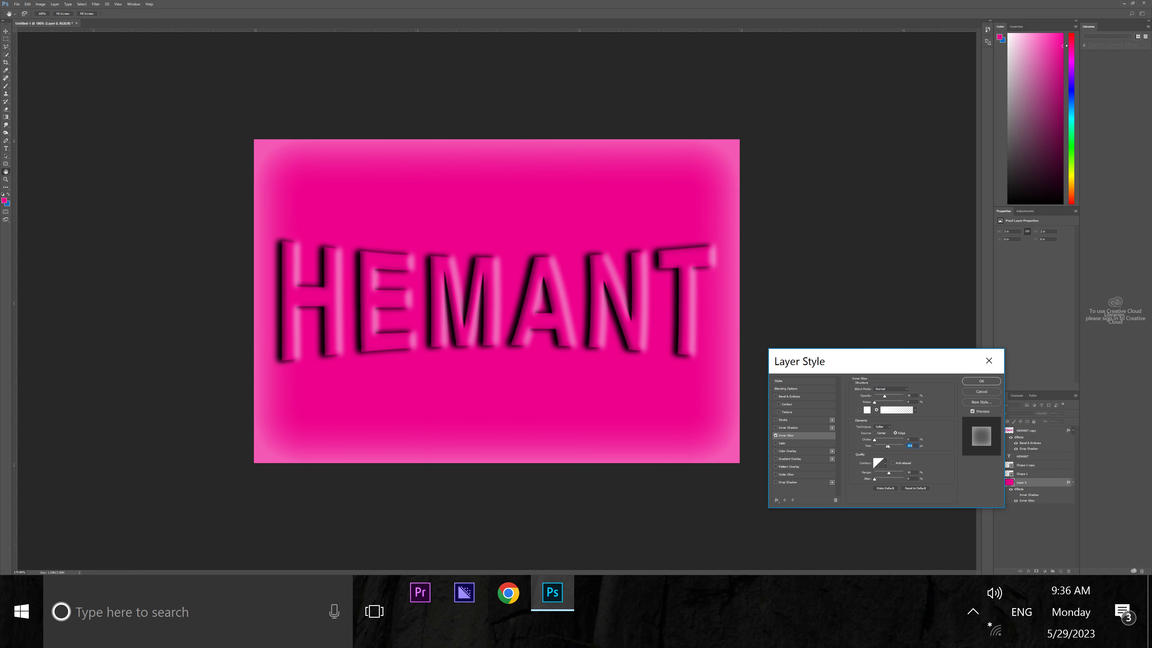
{"action": "left_click", "coordinate": [866, 411]}
{"action": "left_click_drag", "start_coordinate": [341, 126], "coordinate": [294, 162]}
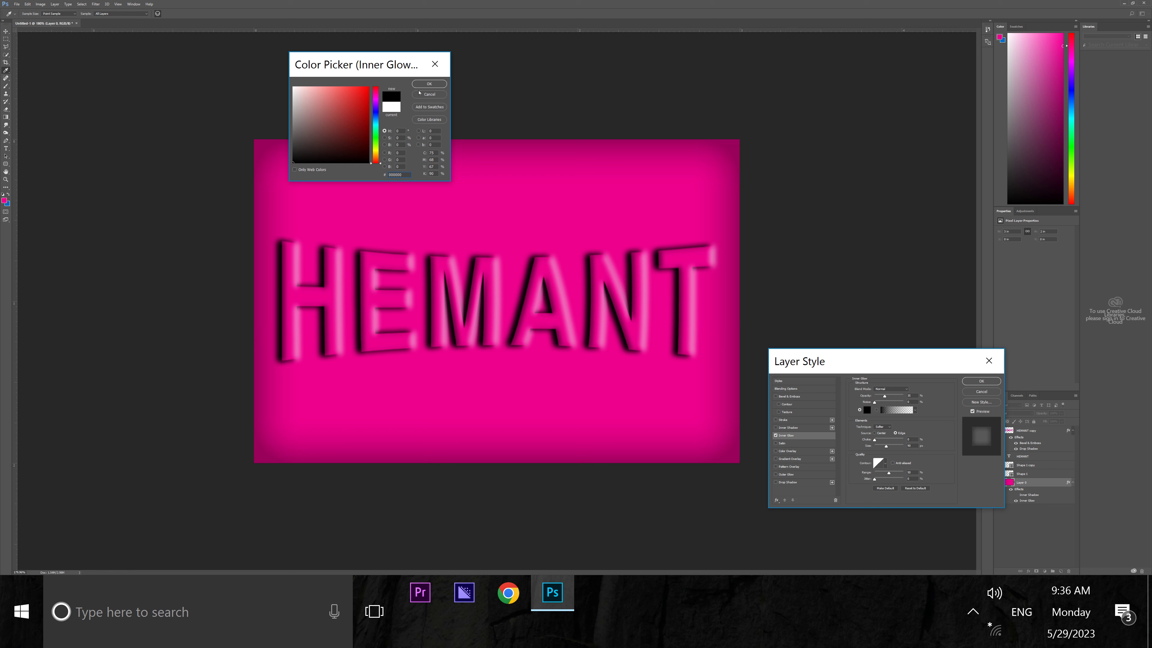
{"action": "left_click", "coordinate": [428, 85]}
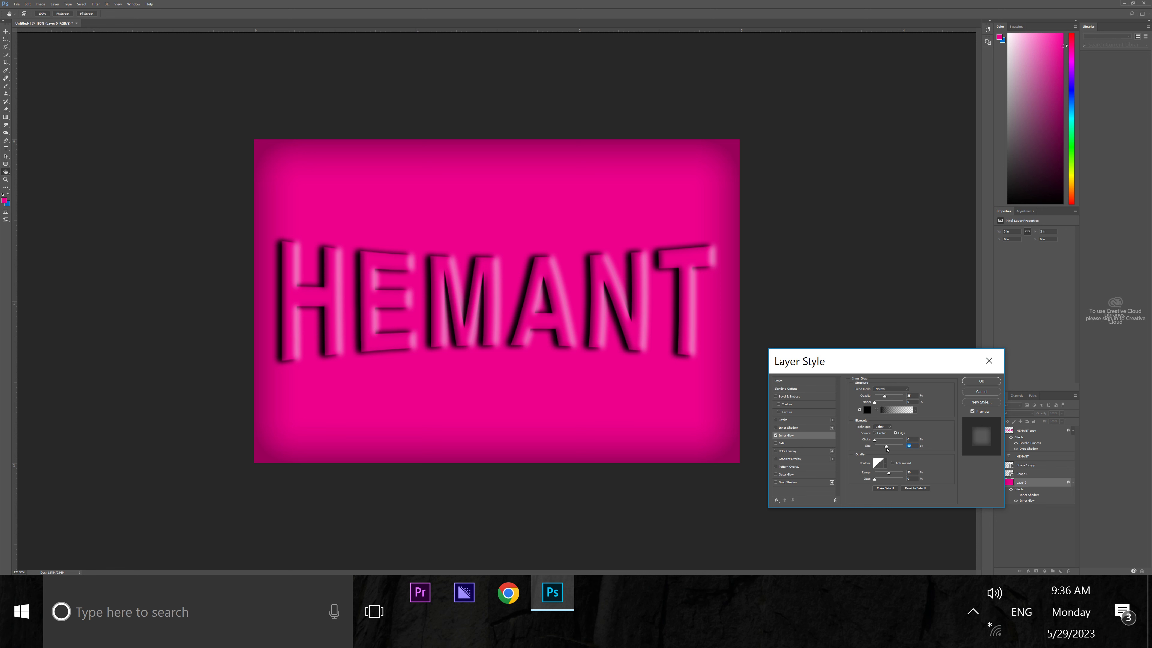
{"action": "left_click_drag", "start_coordinate": [889, 449], "coordinate": [905, 448]}
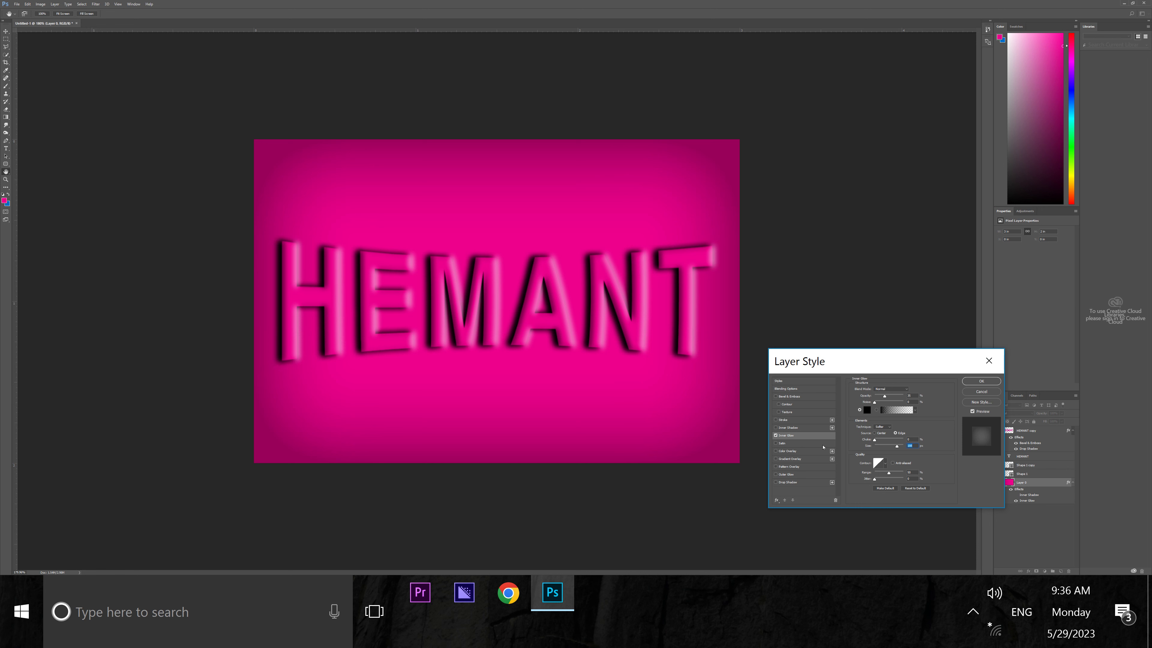
{"action": "left_click", "coordinate": [785, 443]}
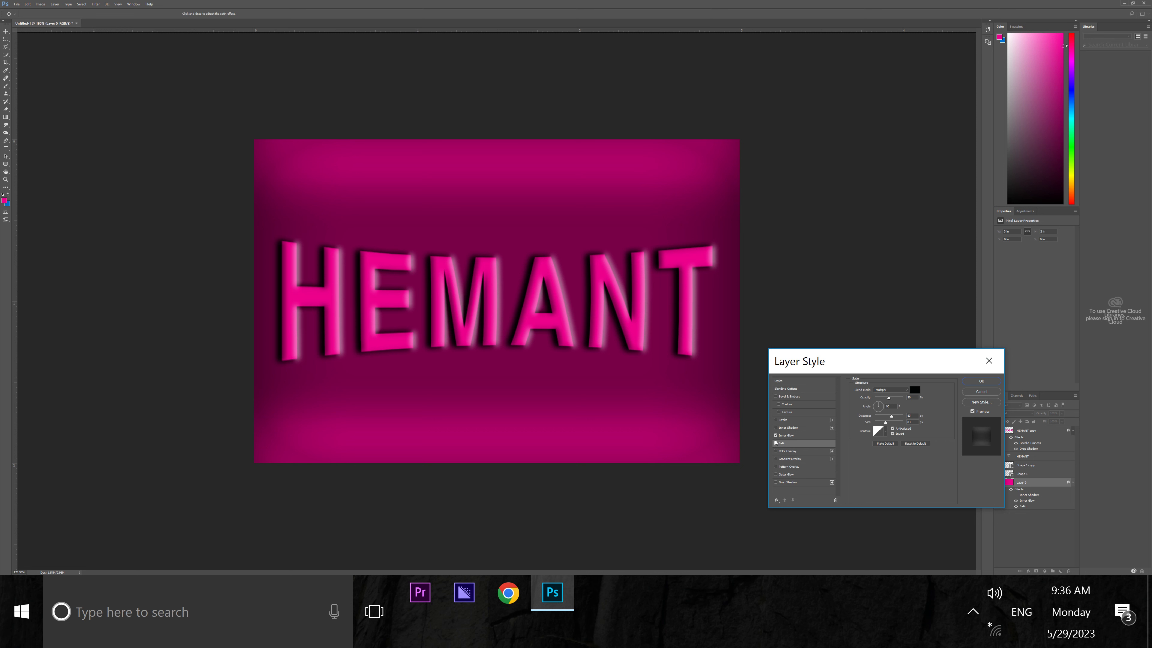
- Experiment with various Satin contour shapes, then uncheck Satin and apply the layer style
{"action": "left_click", "coordinate": [776, 444]}
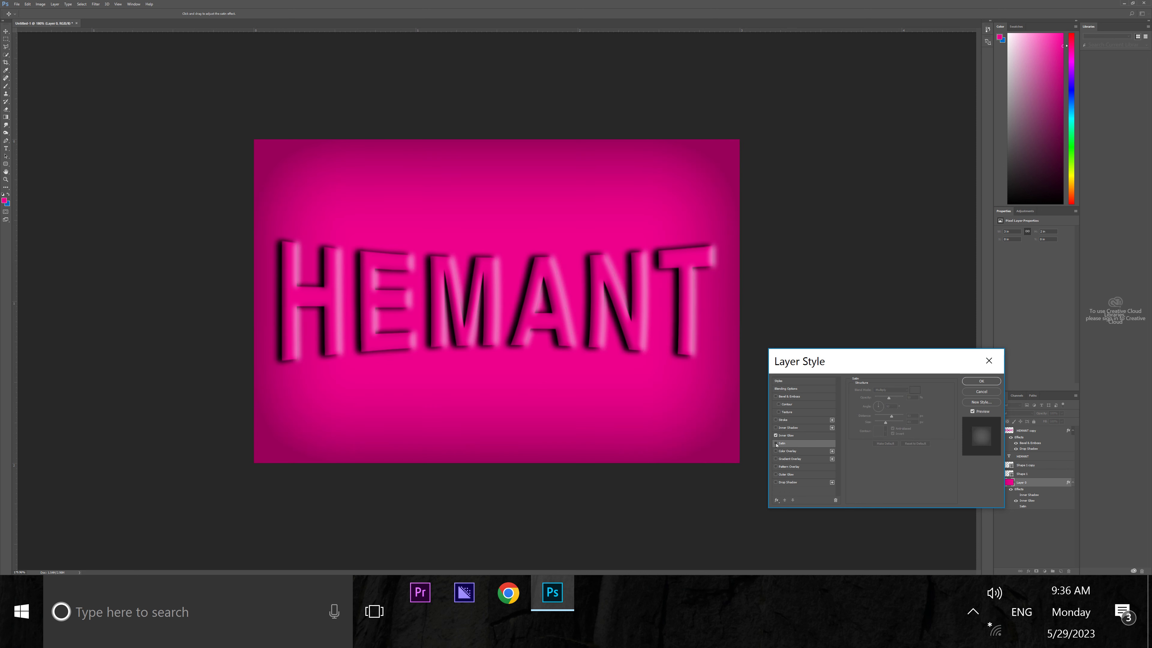
{"action": "left_click", "coordinate": [776, 444]}
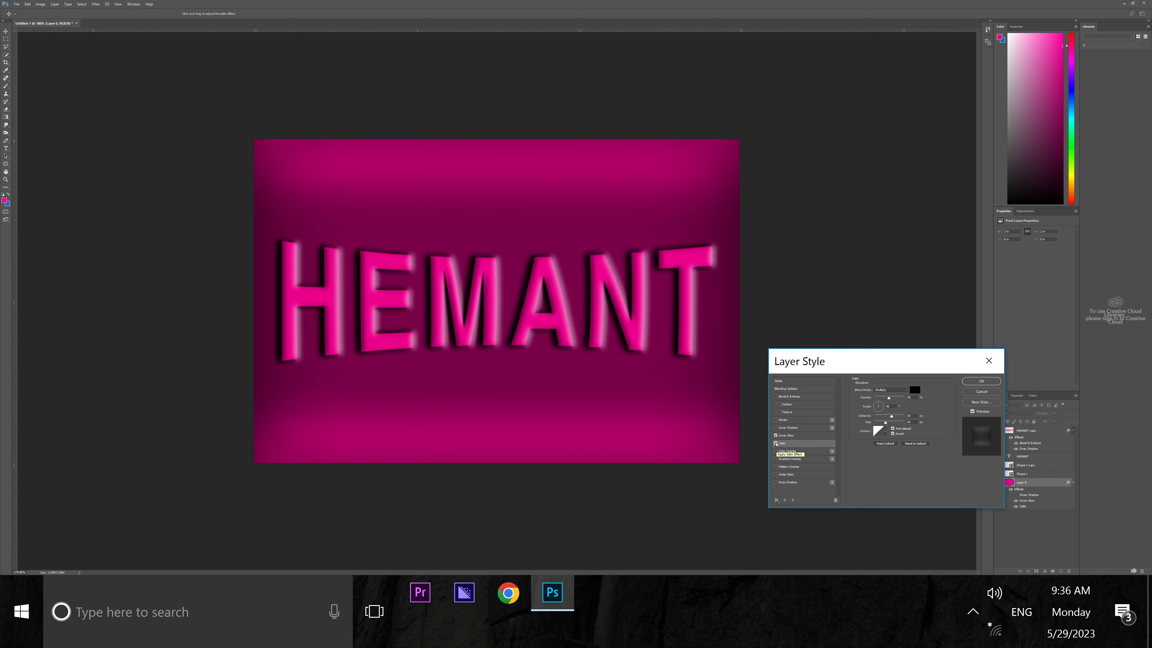
{"action": "left_click", "coordinate": [886, 434]}
{"action": "left_click", "coordinate": [877, 447]}
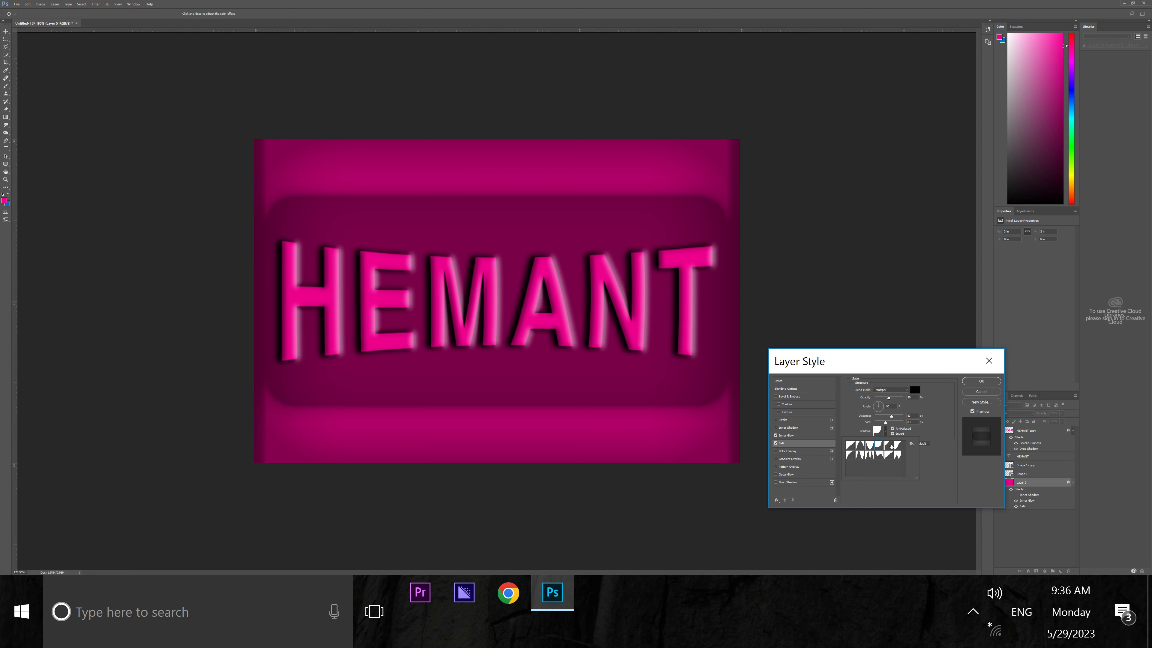
{"action": "left_click", "coordinate": [892, 446]}
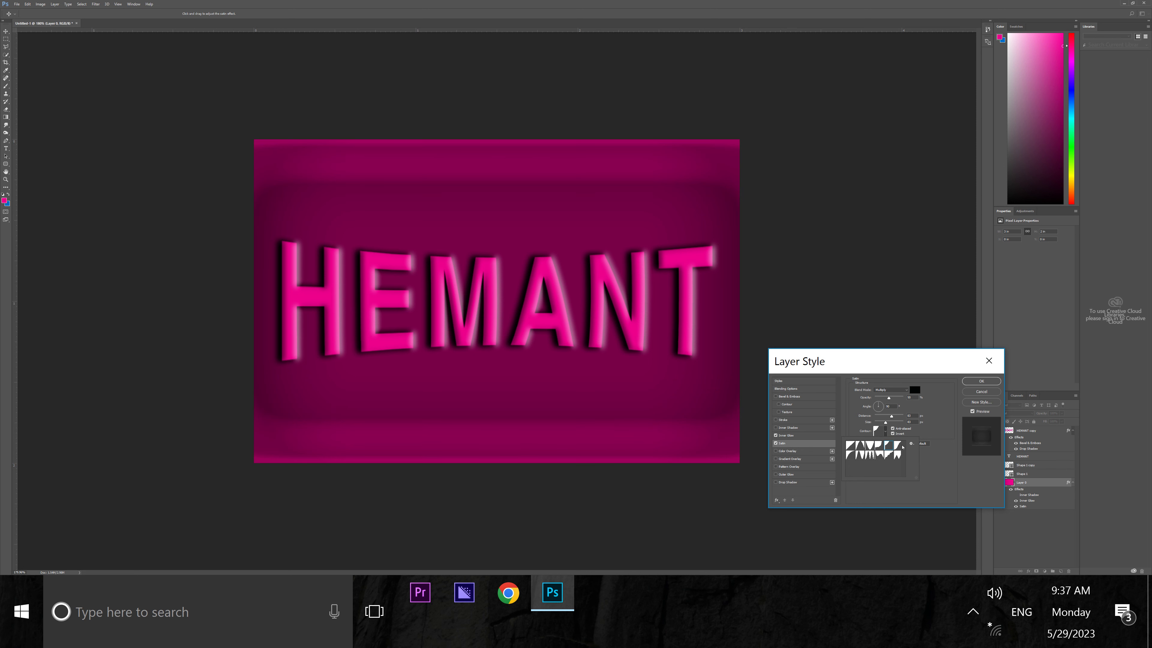
{"action": "left_click", "coordinate": [898, 447]}
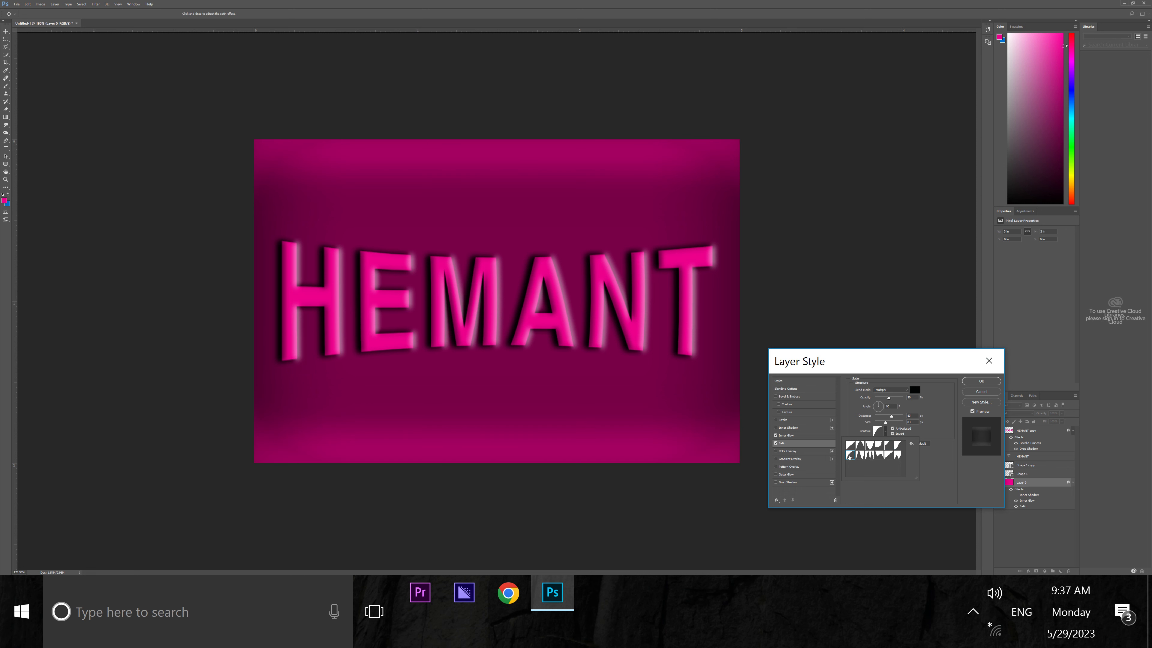
{"action": "left_click", "coordinate": [852, 445]}
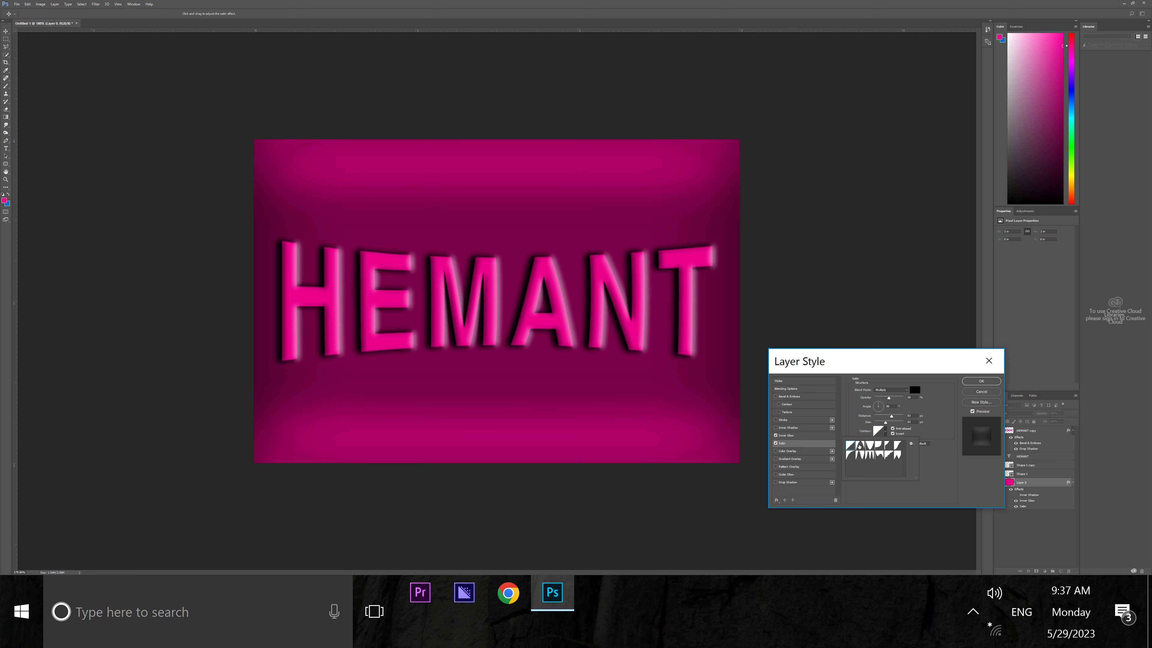
{"action": "left_click", "coordinate": [859, 446]}
{"action": "left_click", "coordinate": [869, 446]}
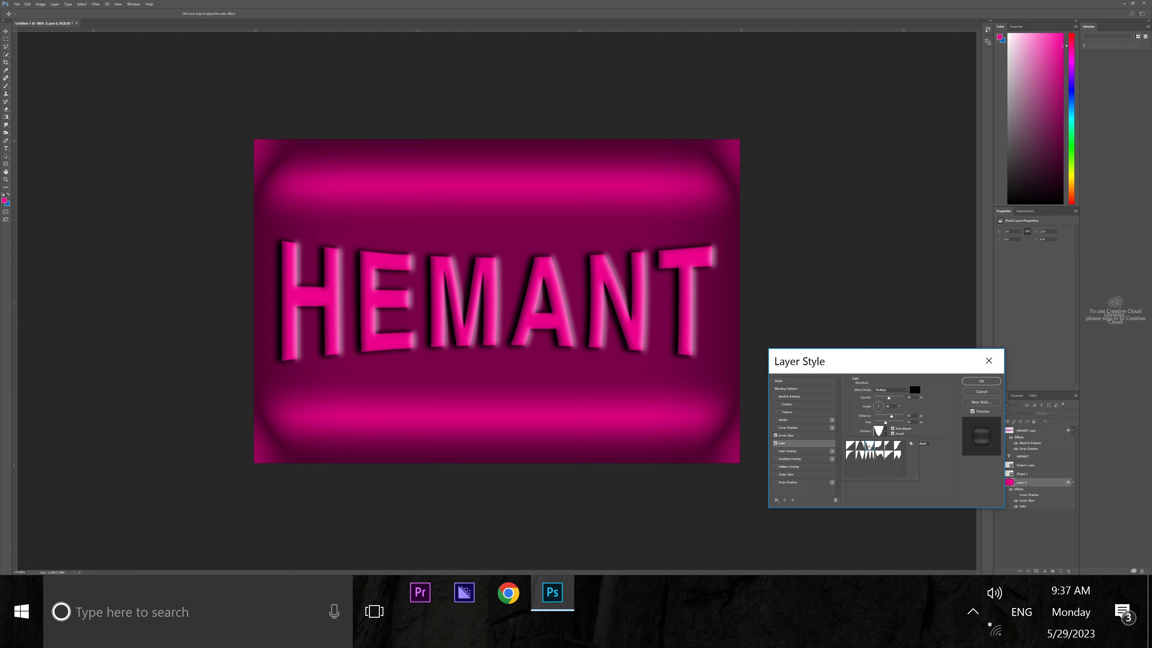
{"action": "left_click", "coordinate": [884, 446]}
{"action": "left_click", "coordinate": [873, 445]}
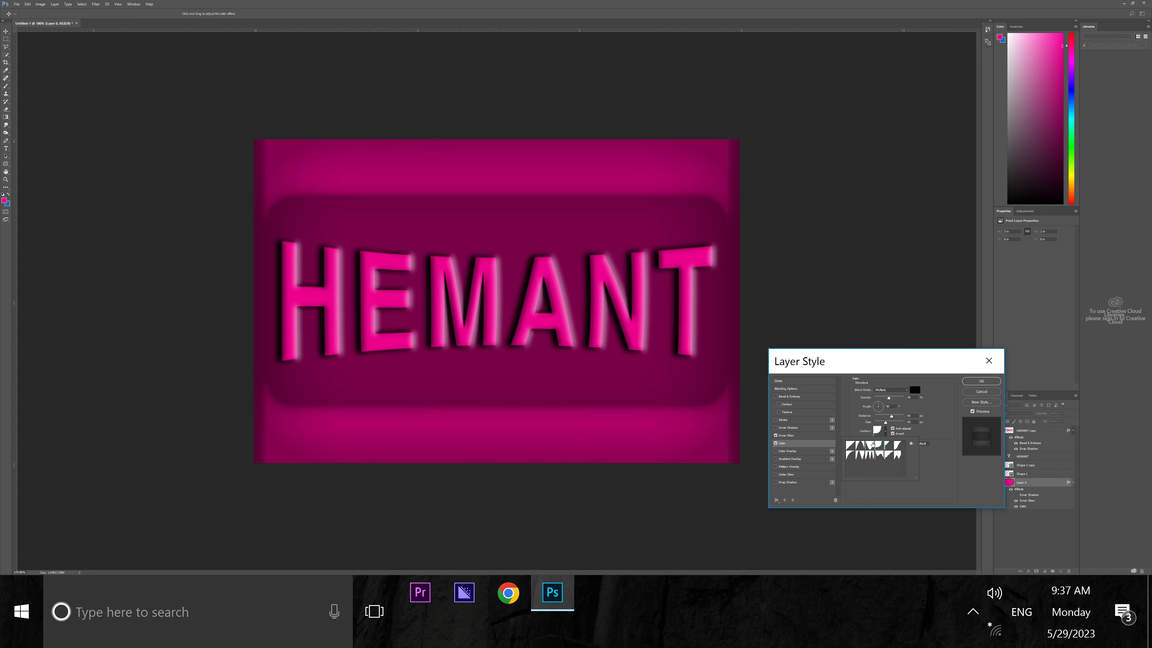
{"action": "left_click", "coordinate": [888, 447]}
{"action": "left_click", "coordinate": [897, 446]}
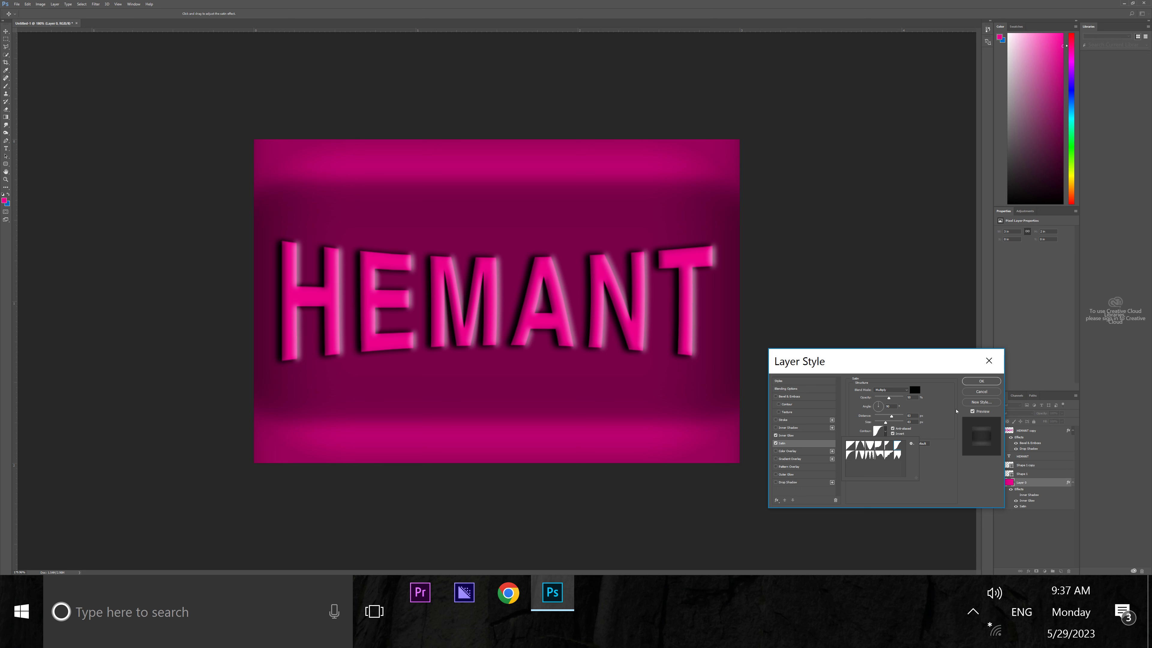
{"action": "left_click", "coordinate": [776, 444]}
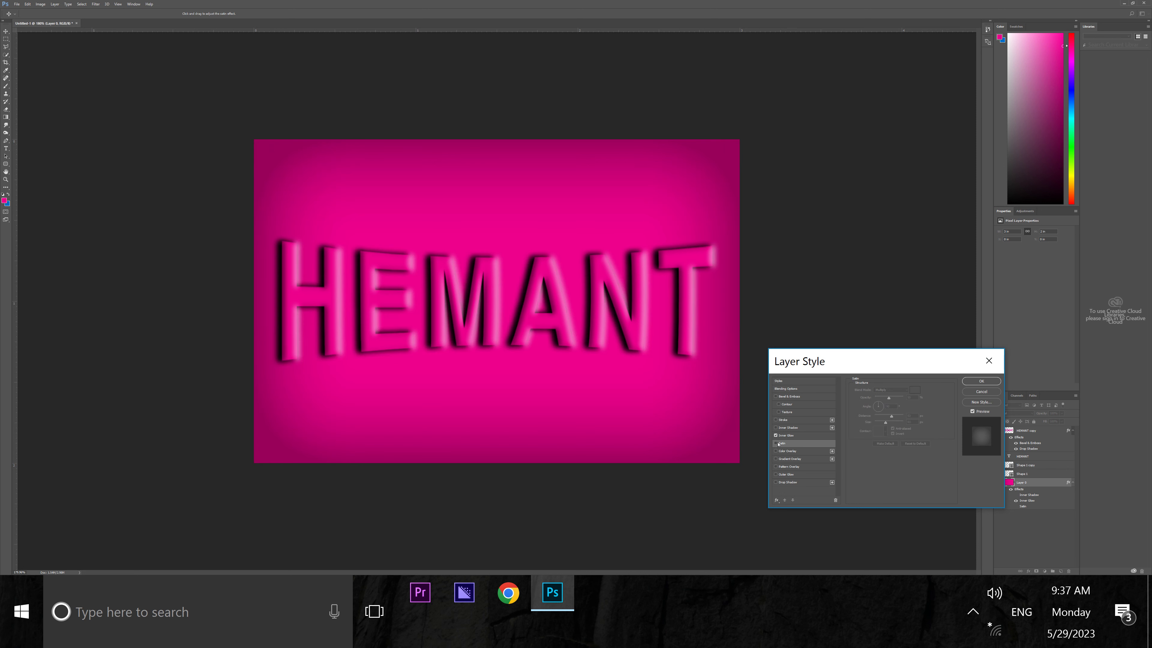
{"action": "left_click", "coordinate": [967, 380]}
- Group HEMANT copy through Layer 0 into Group 1 and start Free Transform on it
{"action": "left_click", "coordinate": [1038, 538]}
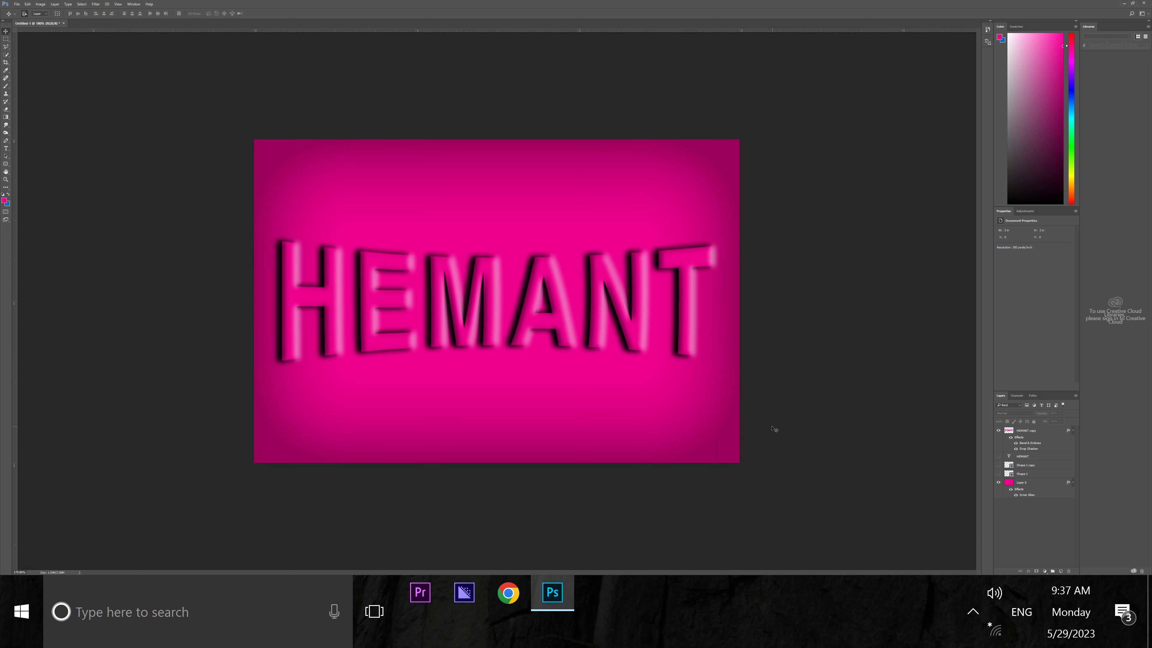
{"action": "left_click", "coordinate": [1045, 432]}
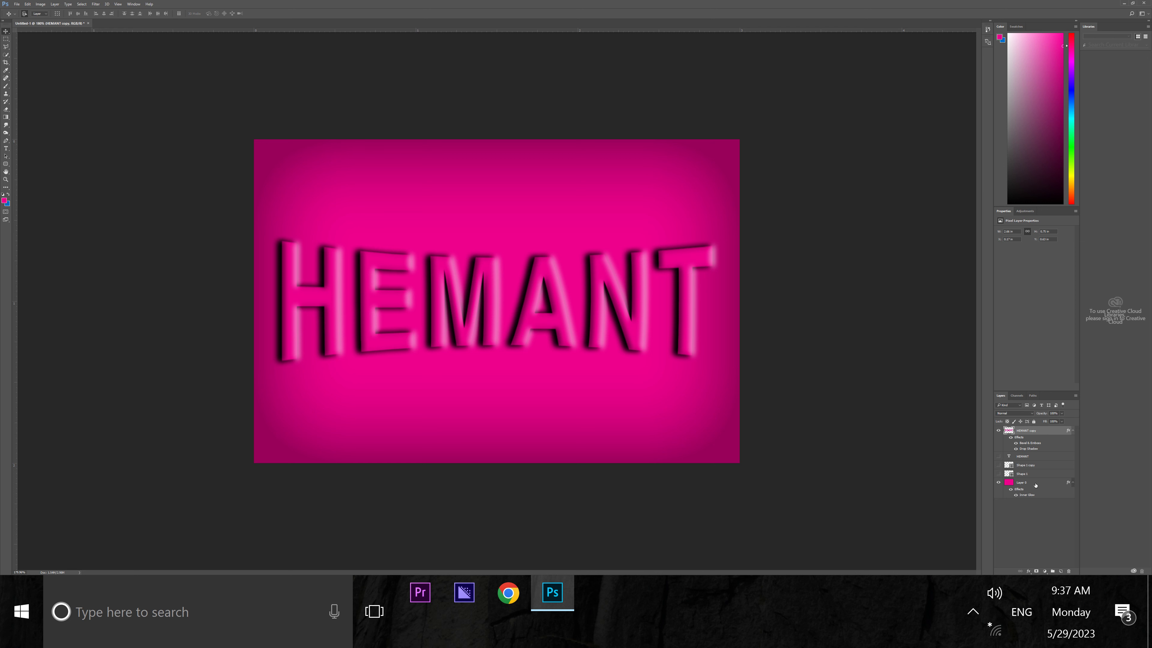
{"action": "left_click", "coordinate": [1035, 485], "text": "shift"}
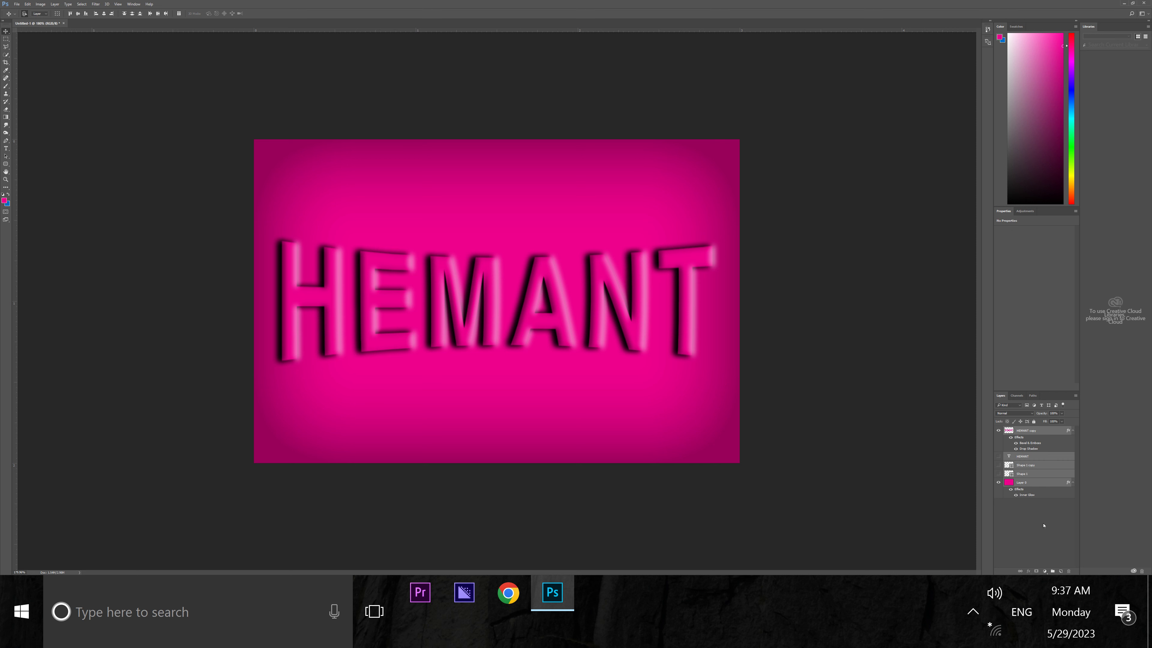
{"action": "key", "text": "ctrl+g"}
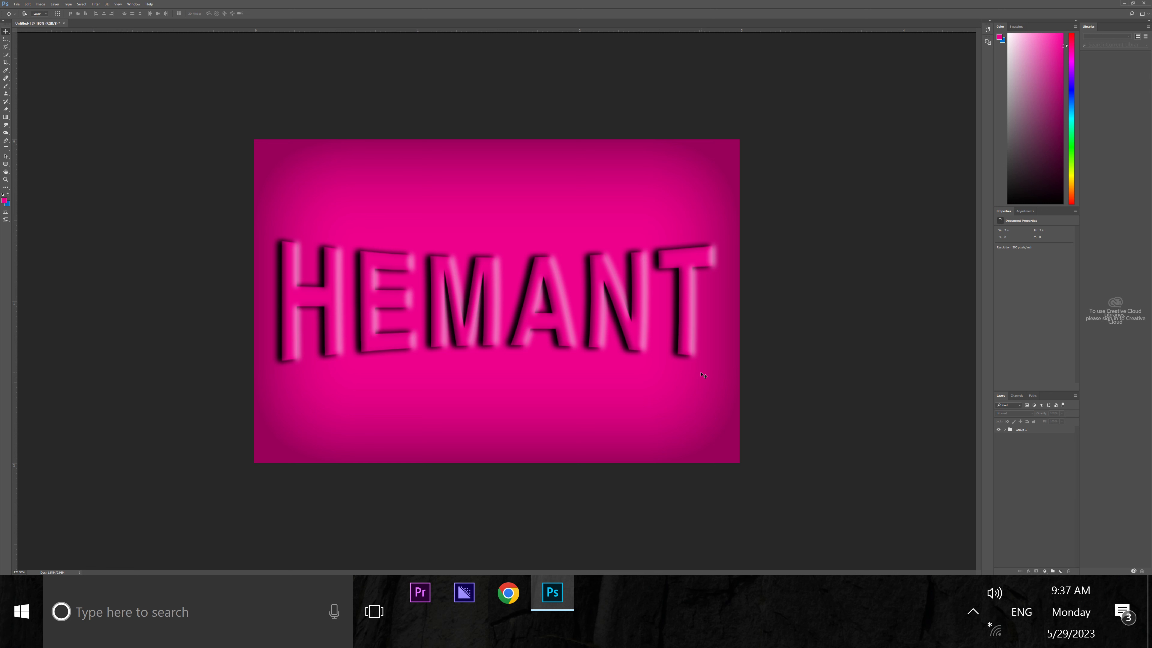
{"action": "left_click", "coordinate": [1045, 433]}
{"action": "key", "text": "ctrl+t"}
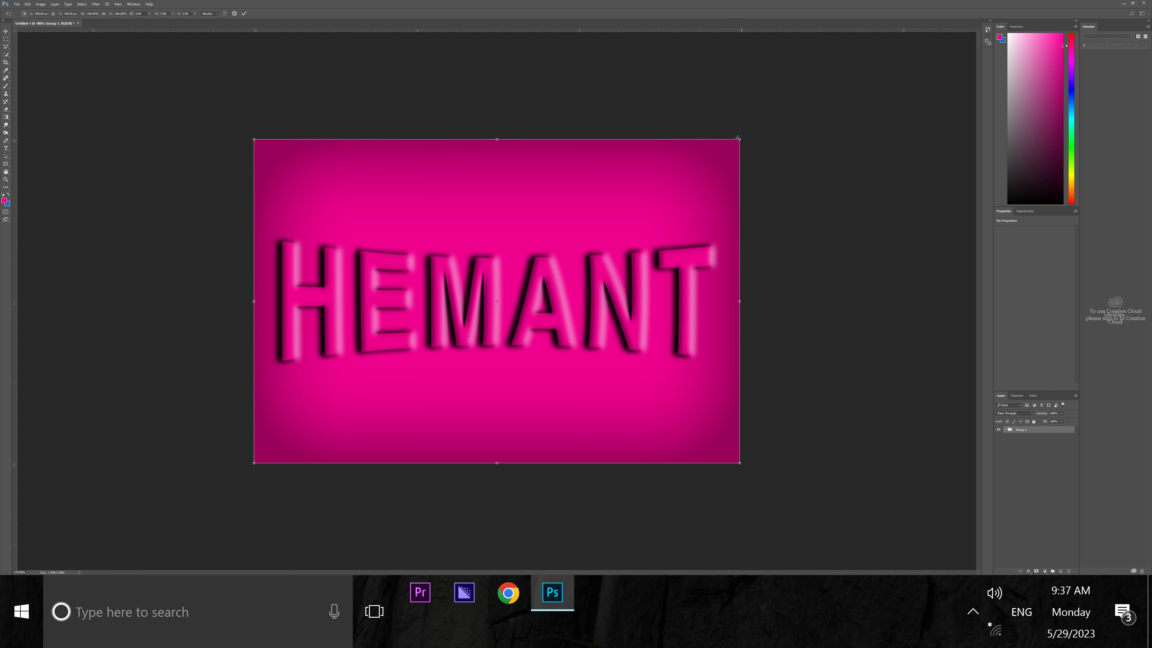
- Scale Group 1 down from its corner, centre it vertically, and expand it in Layers
{"action": "left_click_drag", "start_coordinate": [738, 137], "coordinate": [719, 164]}
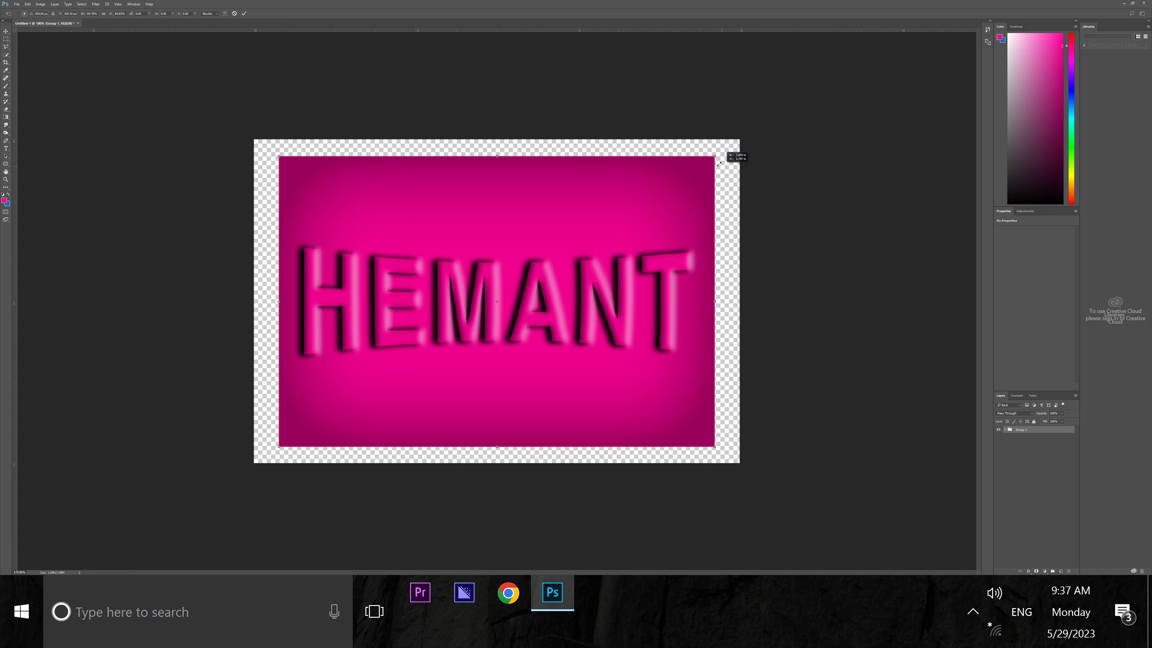
{"action": "left_click_drag", "start_coordinate": [716, 164], "coordinate": [710, 158]}
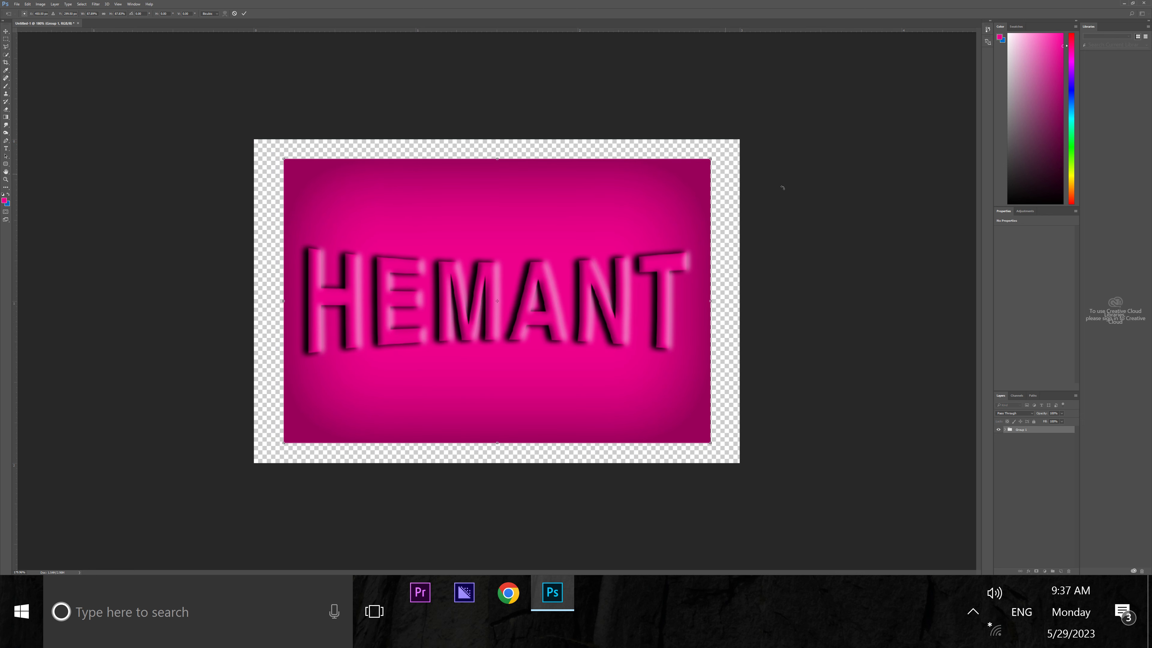
{"action": "left_click", "coordinate": [244, 15]}
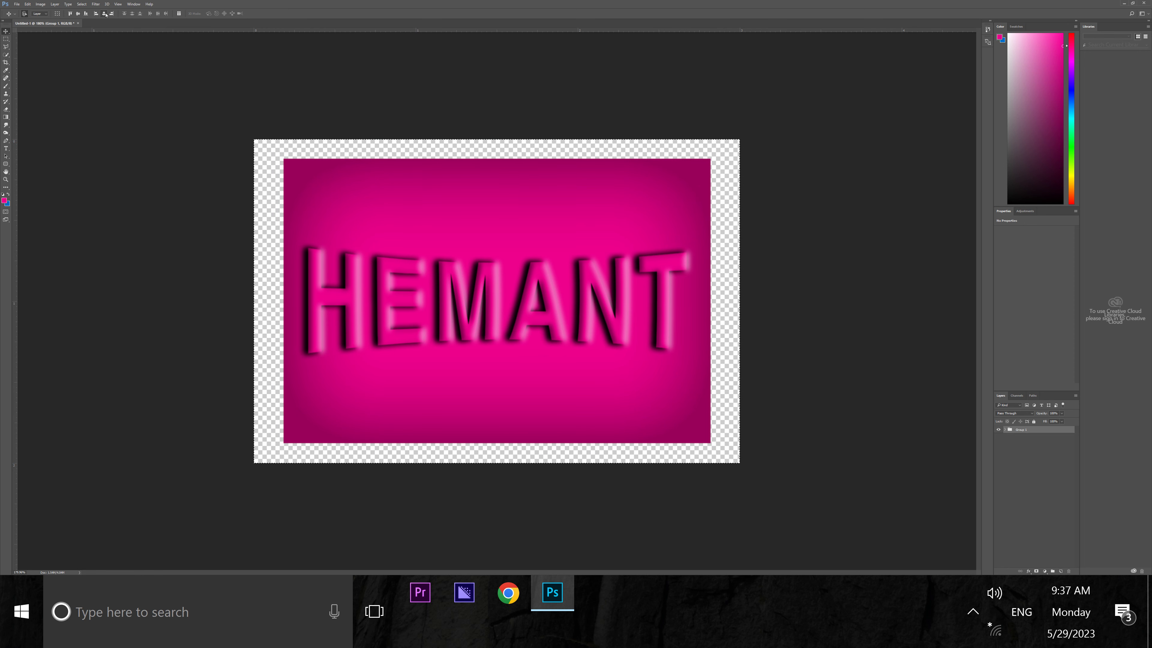
{"action": "left_click", "coordinate": [78, 14]}
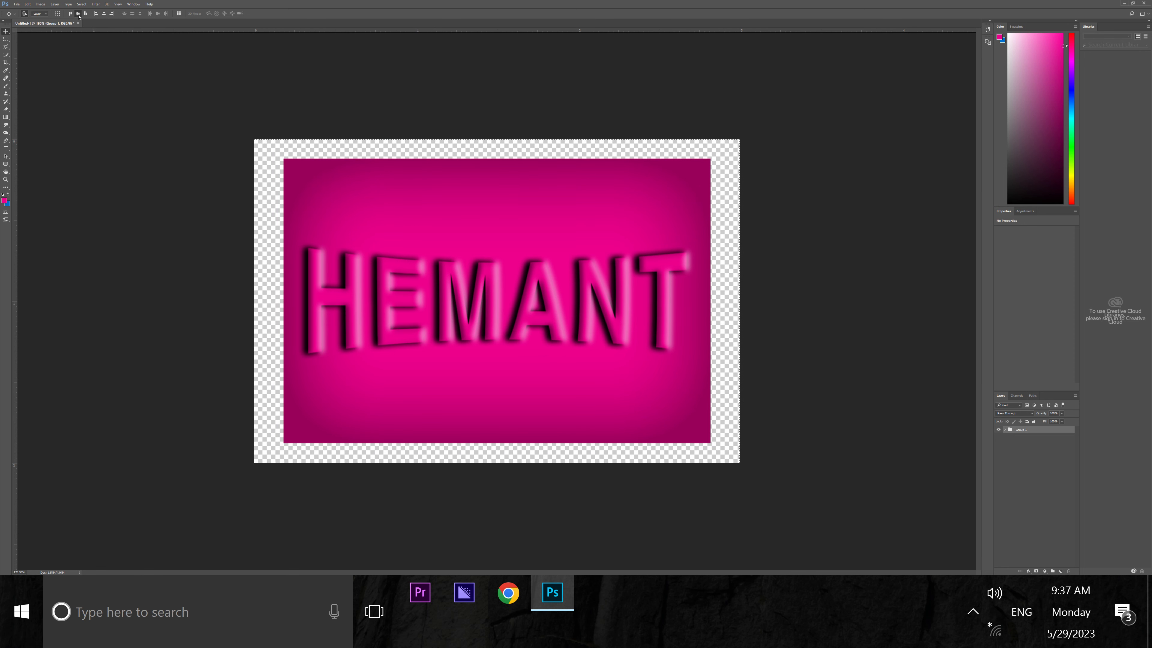
{"action": "left_click", "coordinate": [390, 68]}
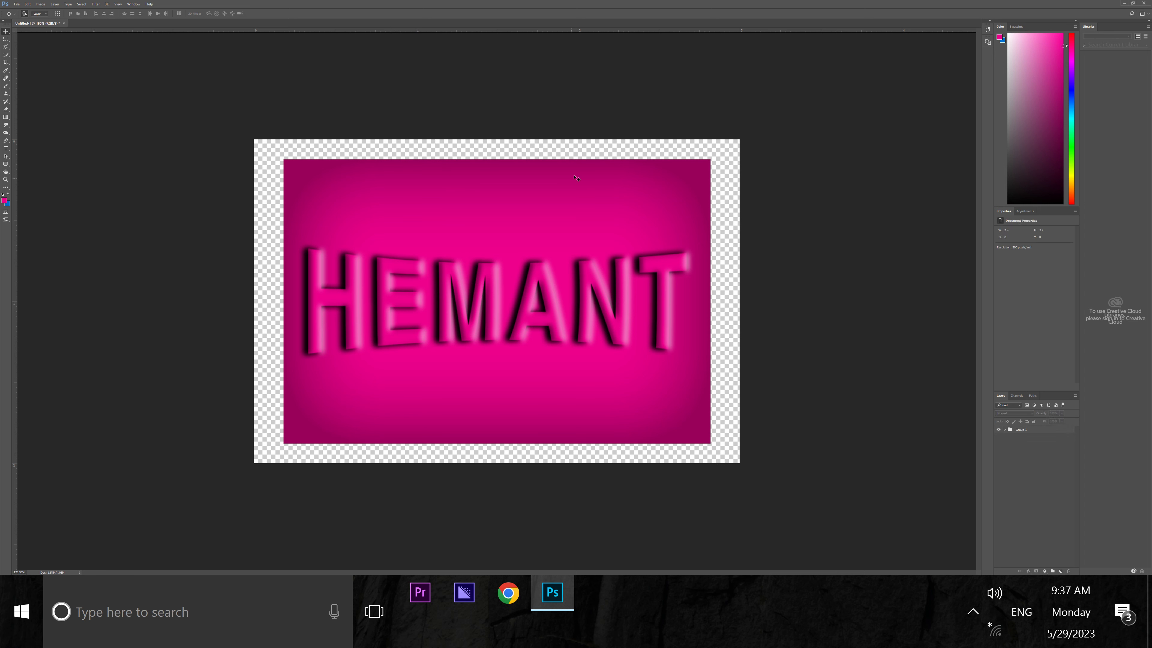
{"action": "left_click", "coordinate": [1004, 430]}
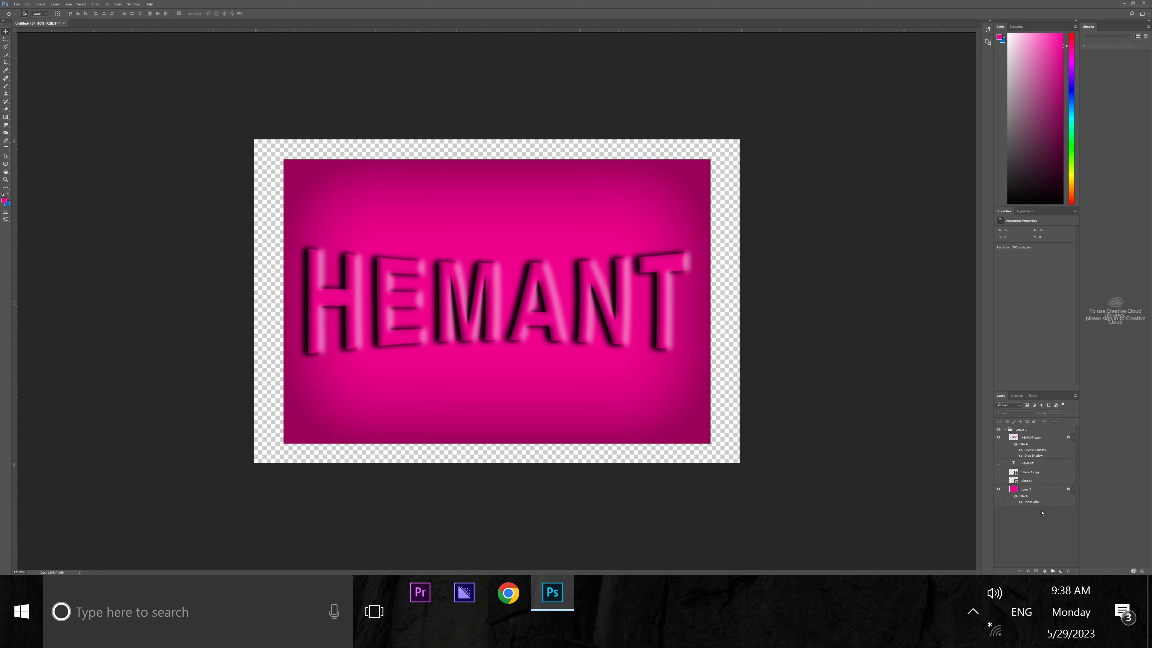
- Duplicate Layer 0 so the inner panel is kept as Layer 0 copy
{"action": "left_click", "coordinate": [1033, 493]}
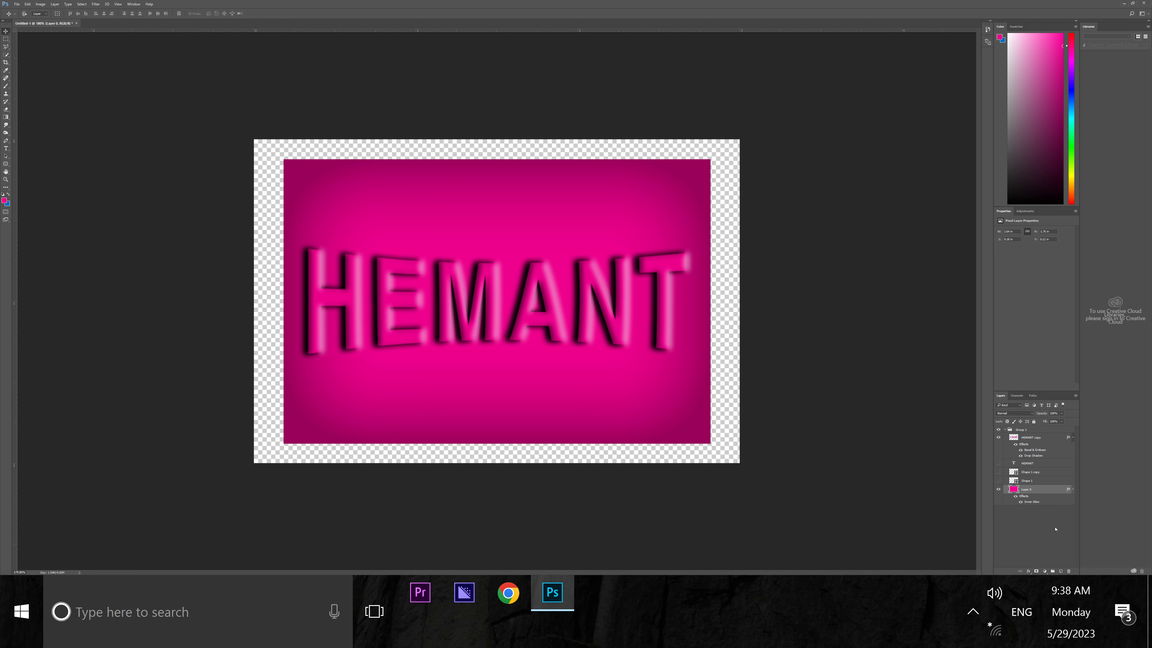
{"action": "key", "text": "ctrl+j"}
{"action": "left_click", "coordinate": [1029, 510]}
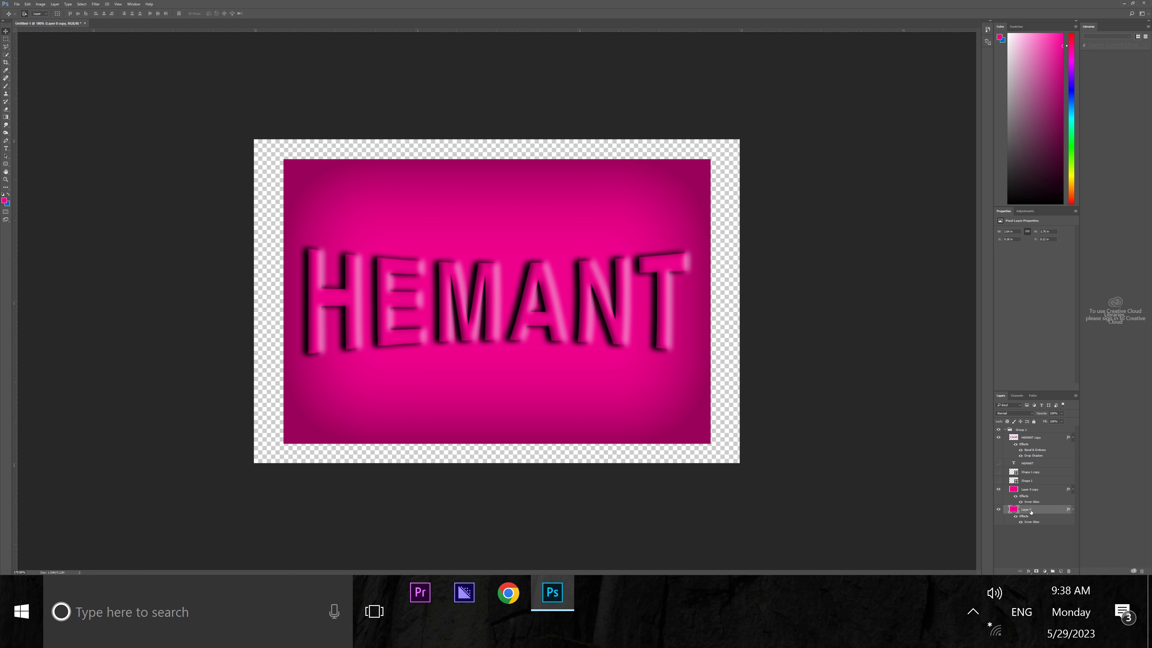
{"action": "double_click", "coordinate": [1013, 510]}
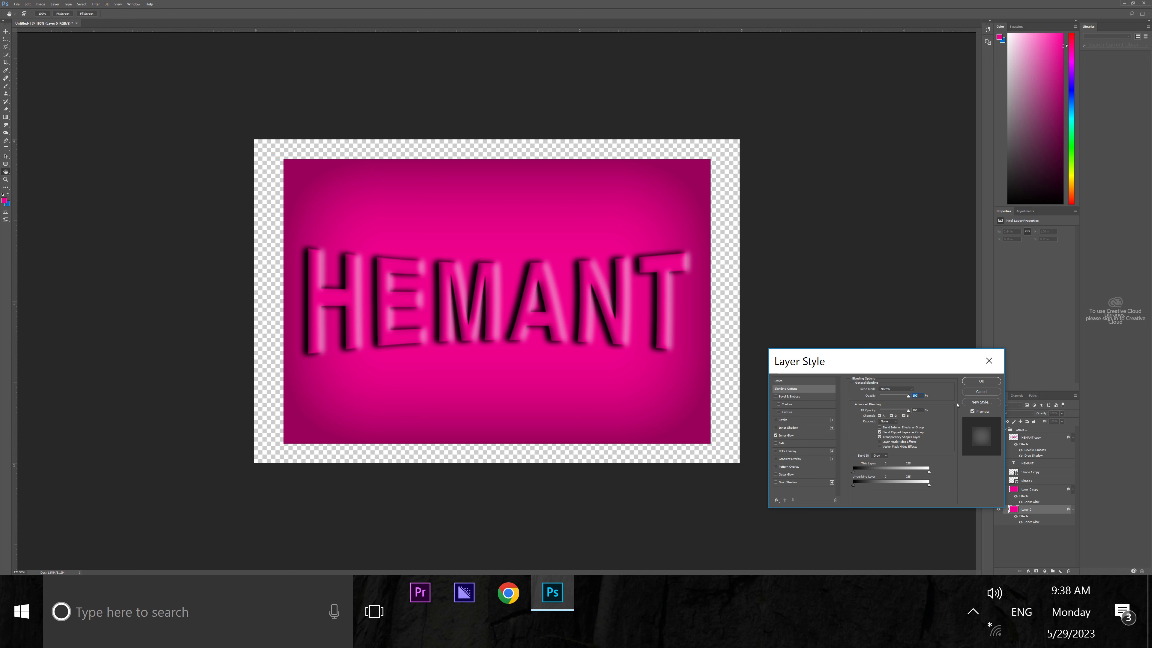
{"action": "left_click", "coordinate": [976, 393]}
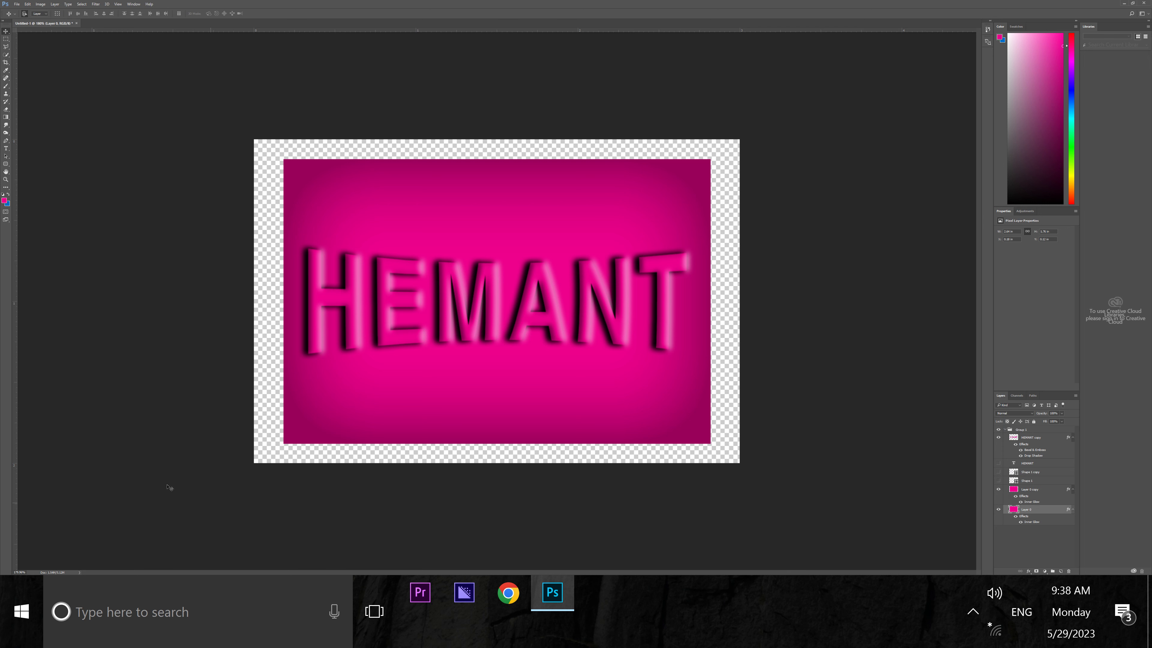
- Fill the original Layer 0 with foreground colour ff129e to form the magenta frame
{"action": "left_click", "coordinate": [4, 200]}
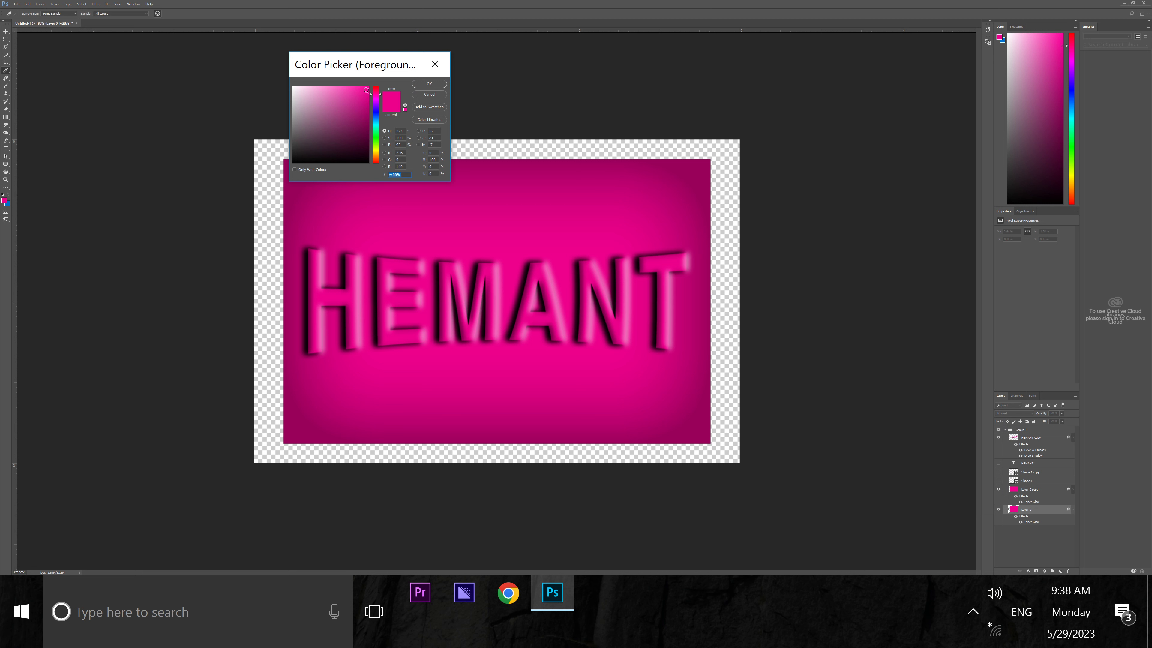
{"action": "left_click_drag", "start_coordinate": [364, 88], "coordinate": [361, 83]}
{"action": "left_click", "coordinate": [413, 84]}
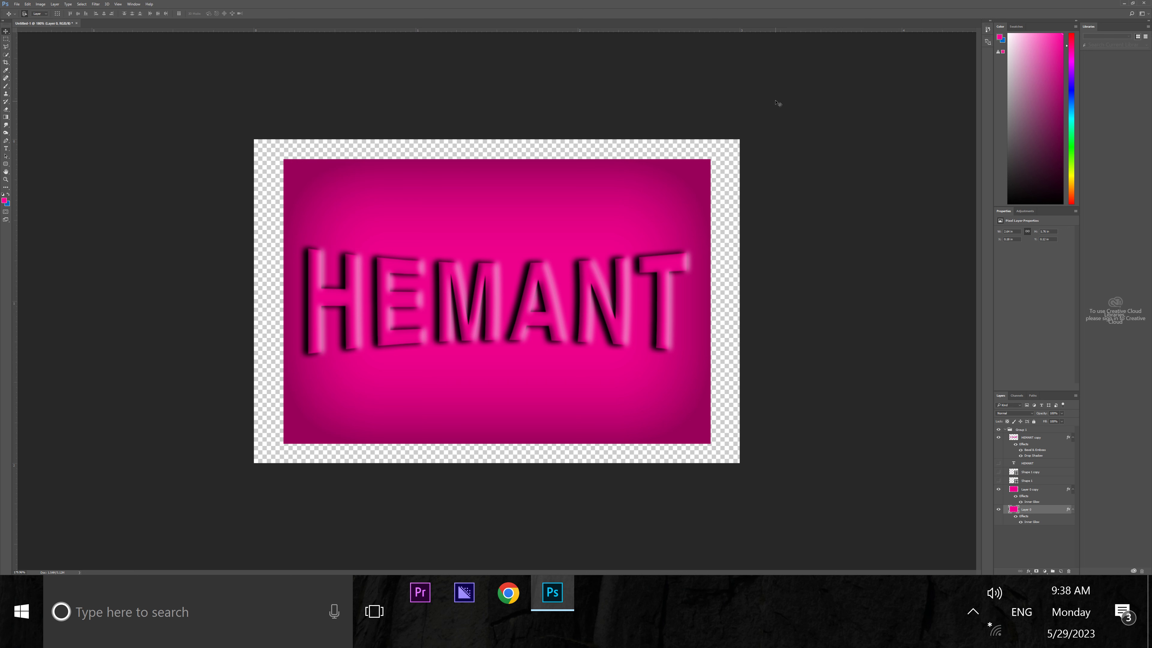
{"action": "key", "text": "alt+BackSpace"}
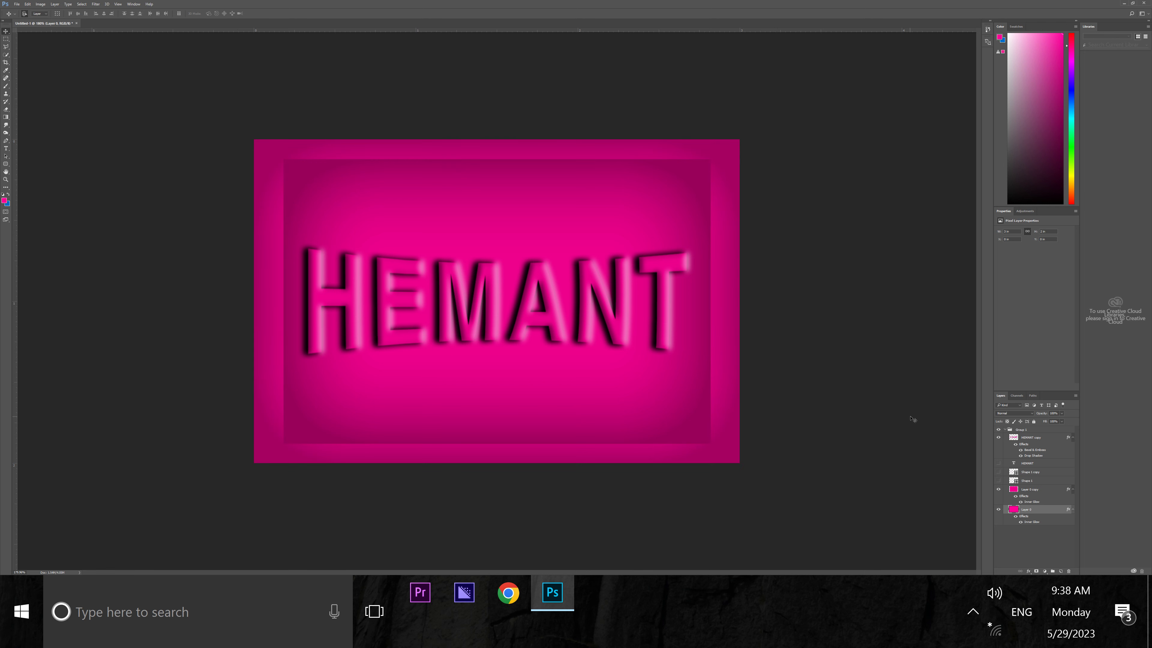
- Add a thin white Stroke layer style with Center position to Layer 0 copy
{"action": "left_click", "coordinate": [1038, 491]}
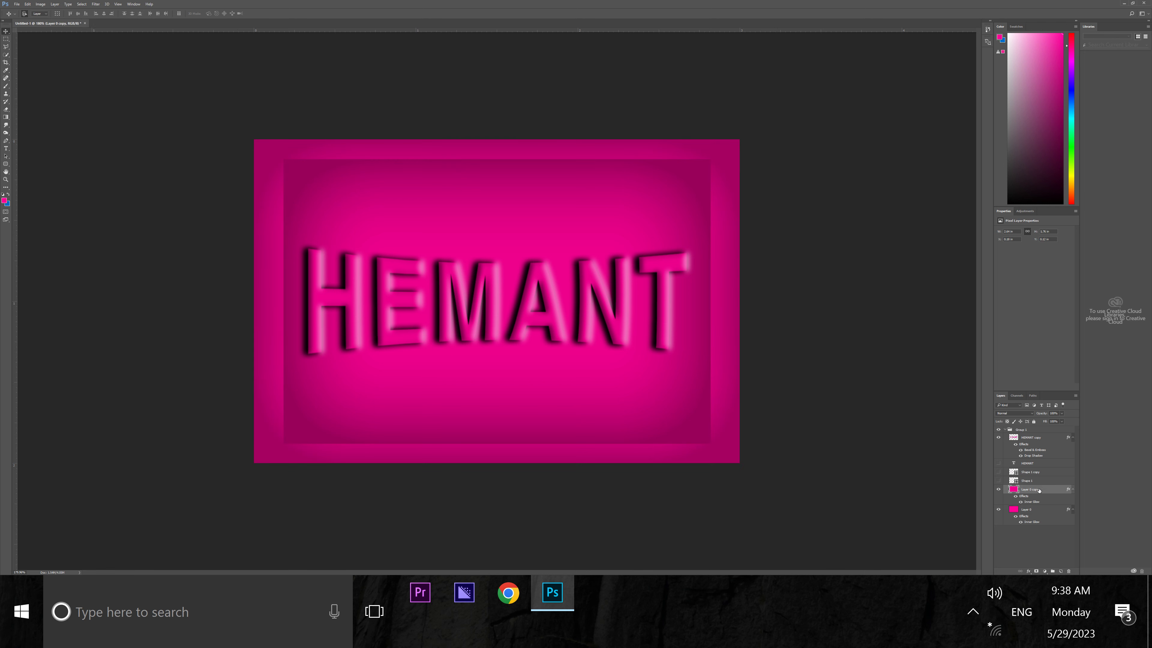
{"action": "double_click", "coordinate": [1039, 491]}
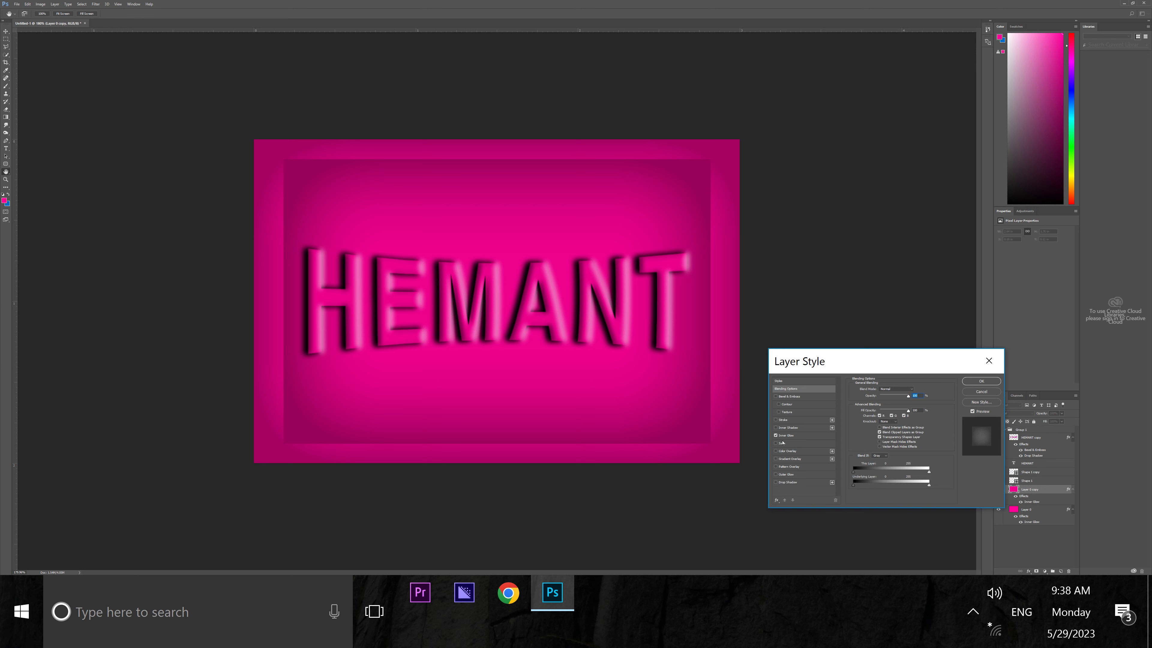
{"action": "left_click", "coordinate": [783, 420]}
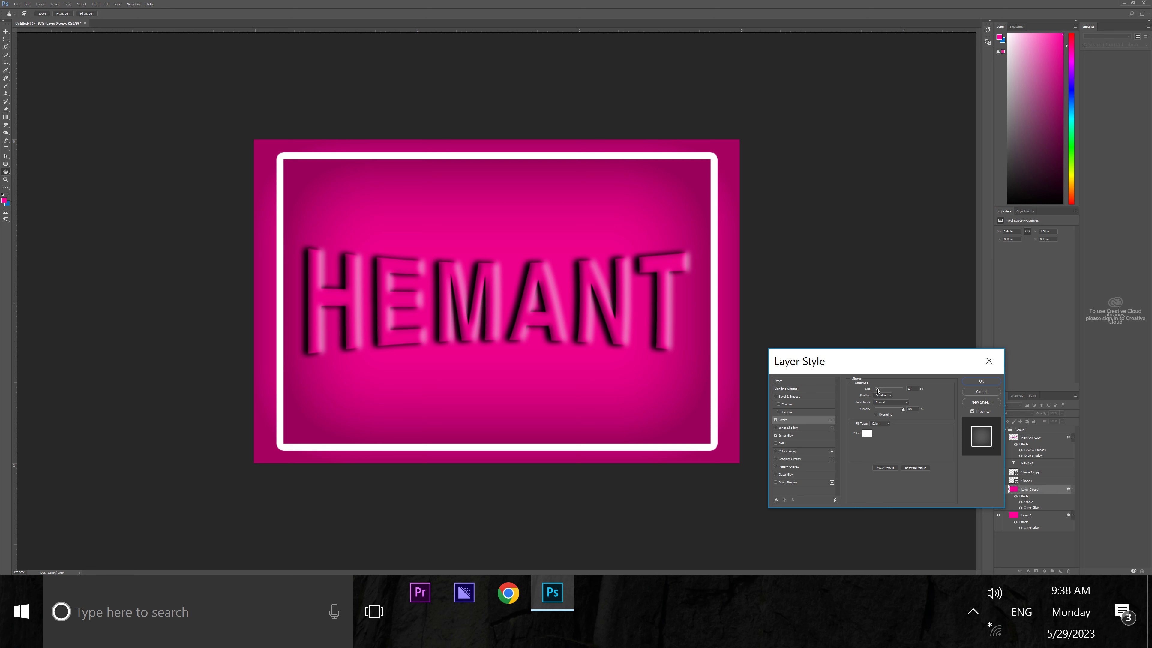
{"action": "left_click_drag", "start_coordinate": [879, 389], "coordinate": [877, 390]}
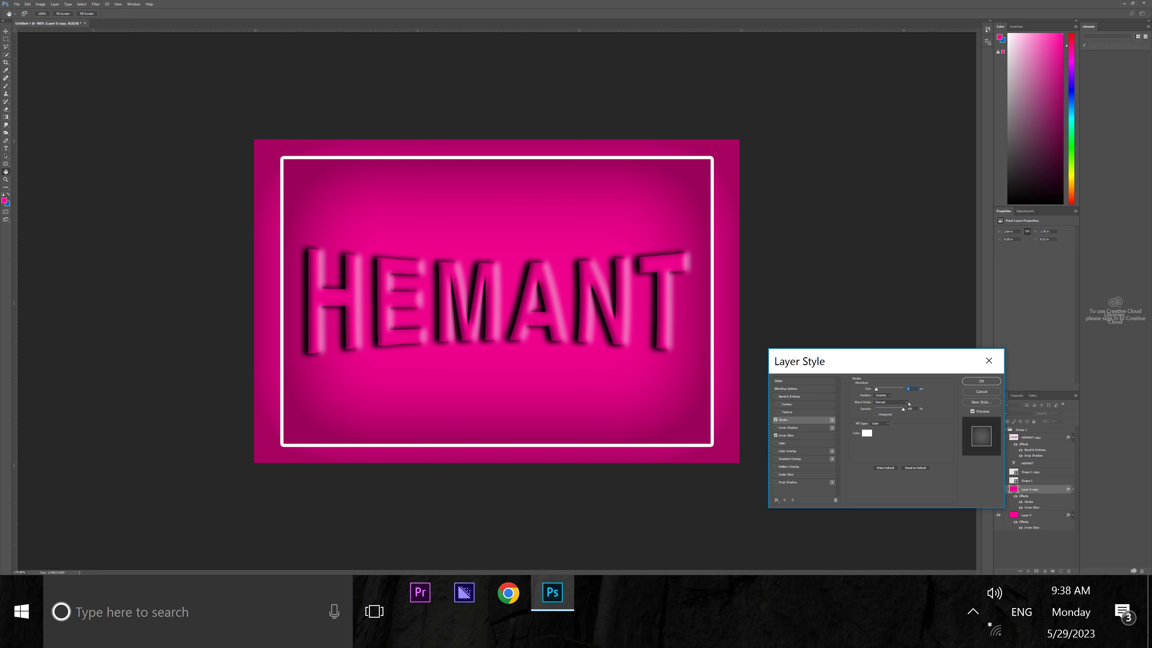
{"action": "left_click", "coordinate": [892, 397]}
{"action": "left_click", "coordinate": [888, 407]}
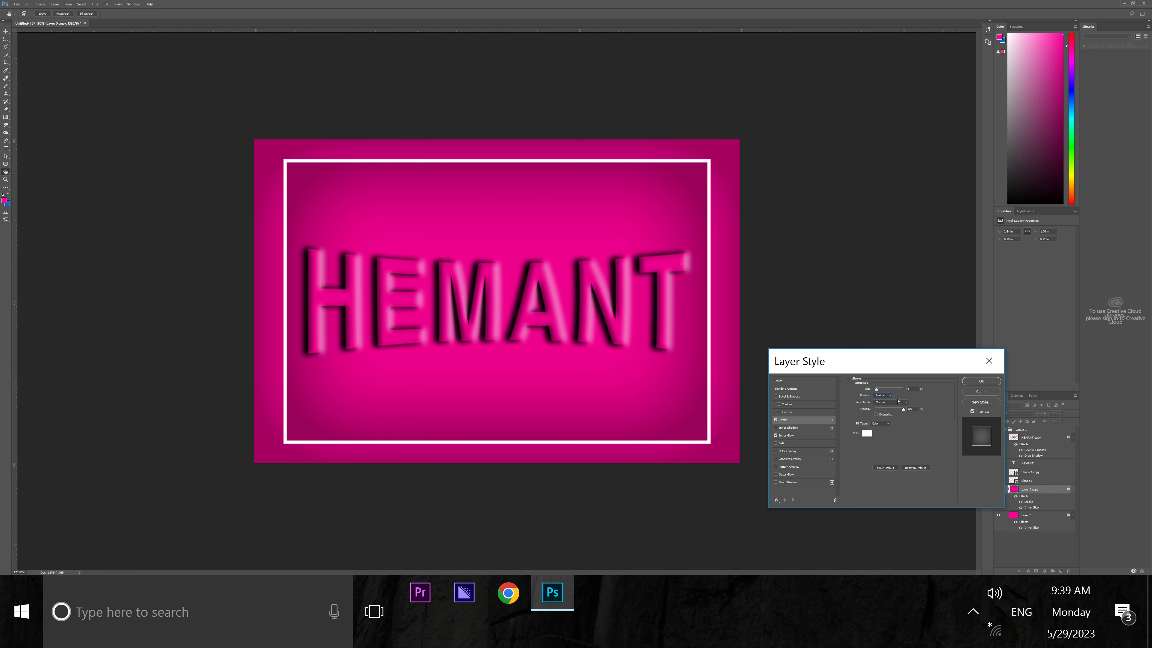
{"action": "left_click", "coordinate": [890, 397]}
{"action": "left_click", "coordinate": [887, 408]}
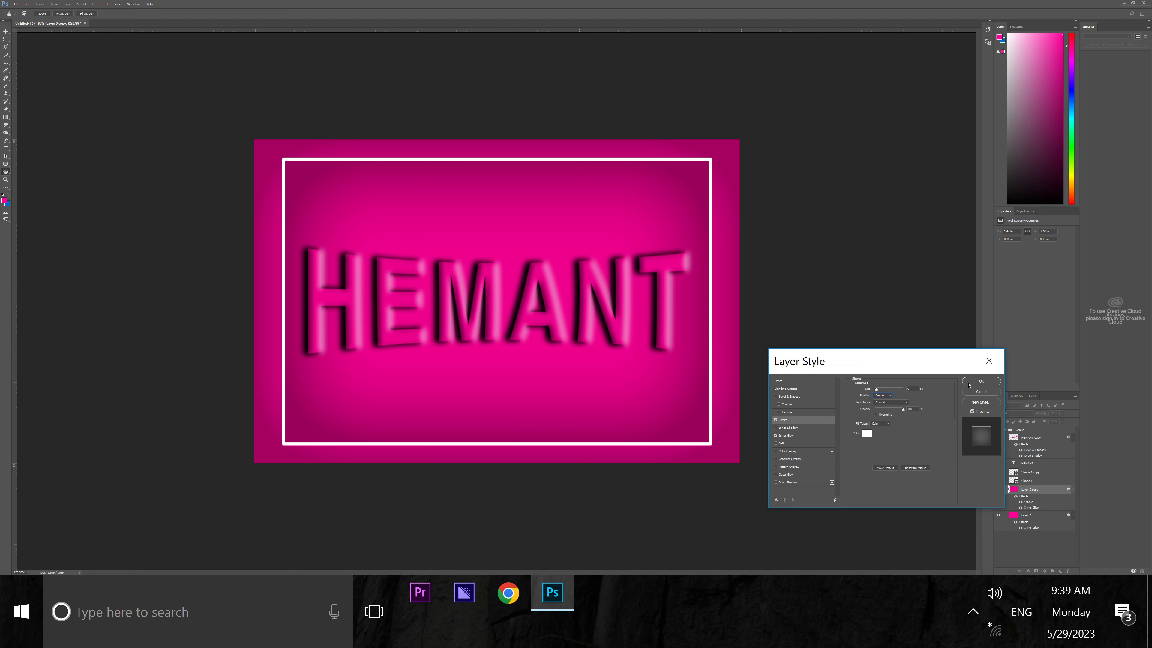
{"action": "left_click", "coordinate": [982, 381]}
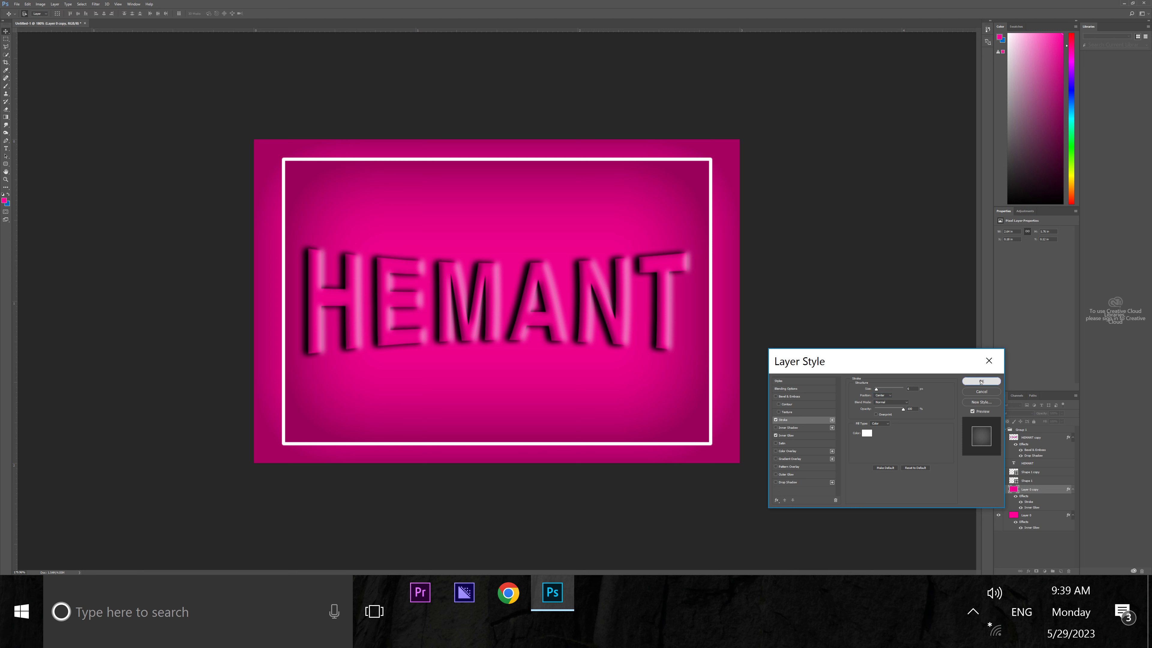
- Save As a Photoshop (*.PSD) file named 'TEXT EFFCTS'
{"action": "left_click", "coordinate": [1023, 547]}
{"action": "left_click", "coordinate": [1031, 517]}
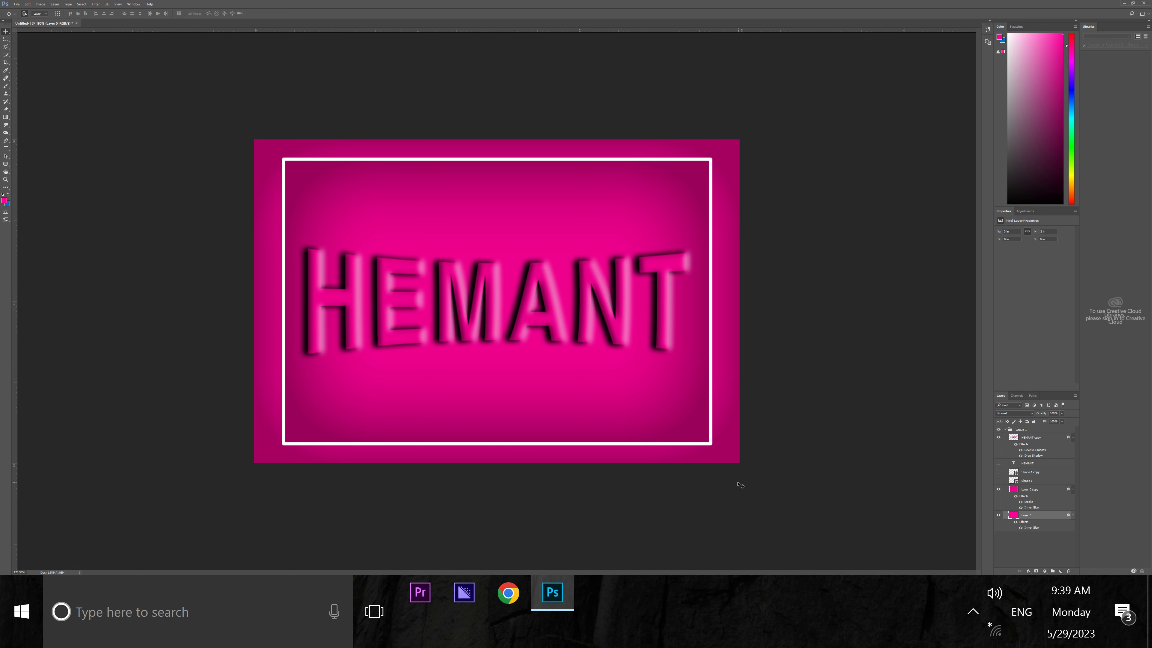
{"action": "left_click", "coordinate": [741, 505]}
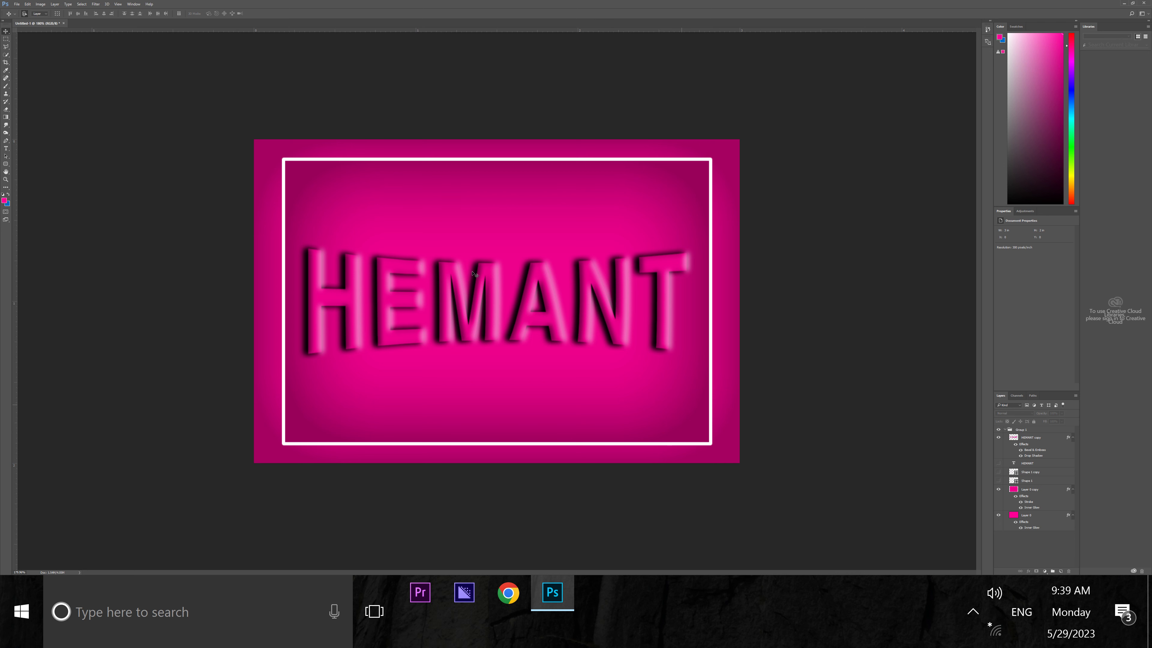
{"action": "left_click", "coordinate": [18, 5]}
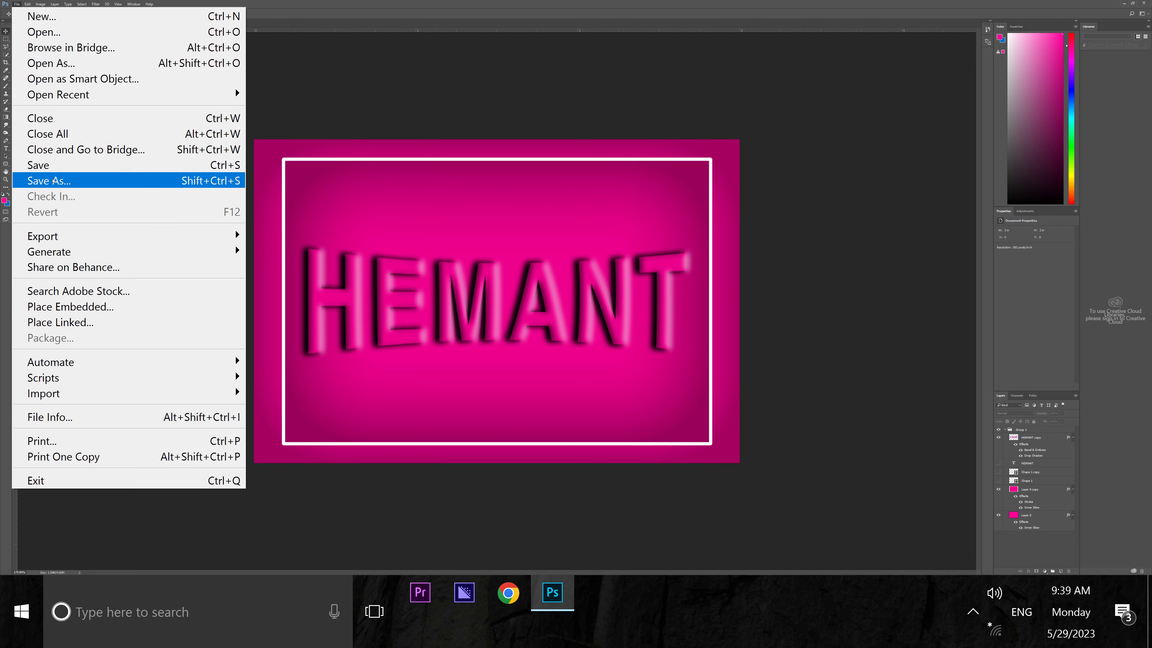
{"action": "left_click", "coordinate": [54, 181]}
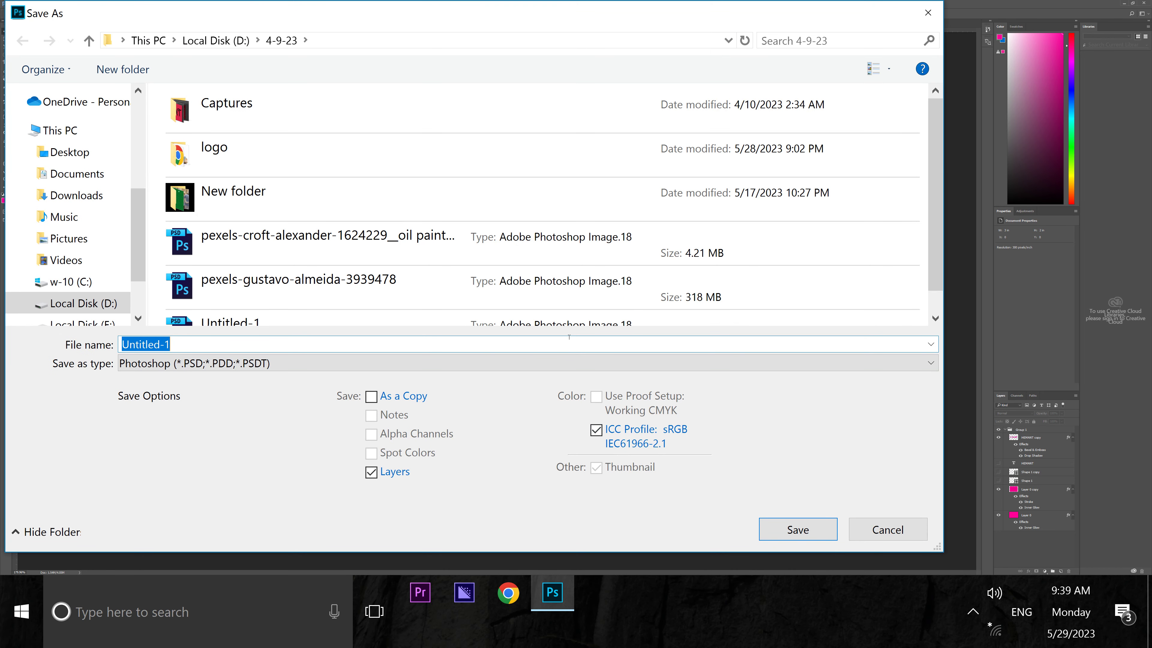
{"action": "type", "text": "TEXT E"}
{"action": "type", "text": "FFCTS"}
{"action": "key", "text": "Return"}
{"action": "key", "text": "Return"}
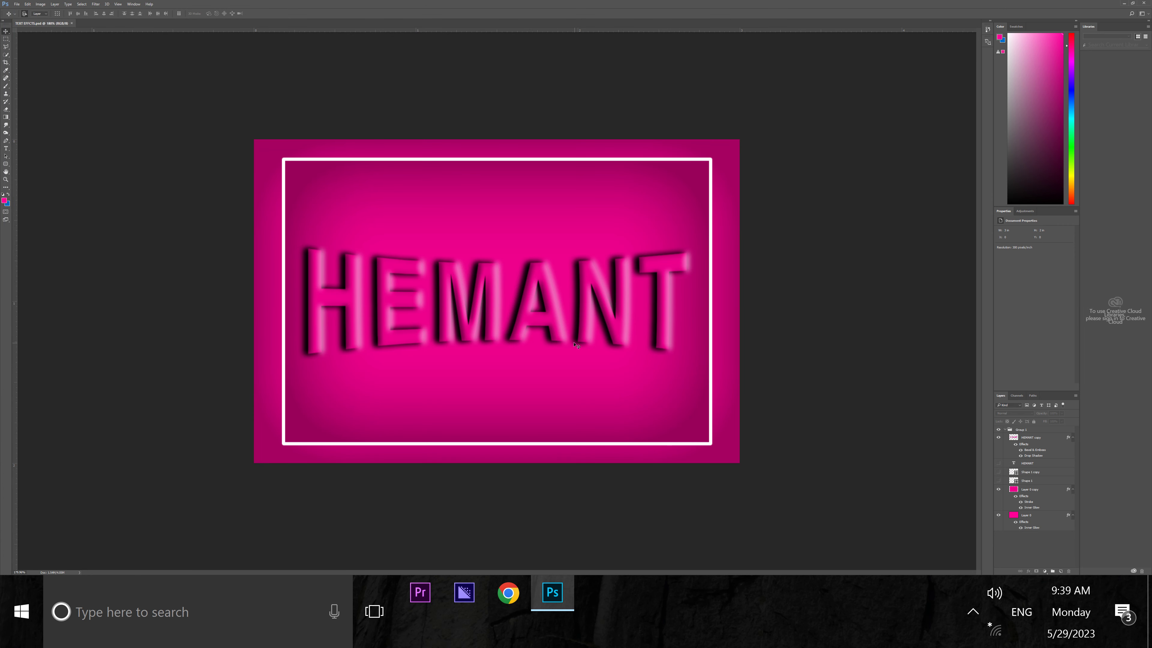